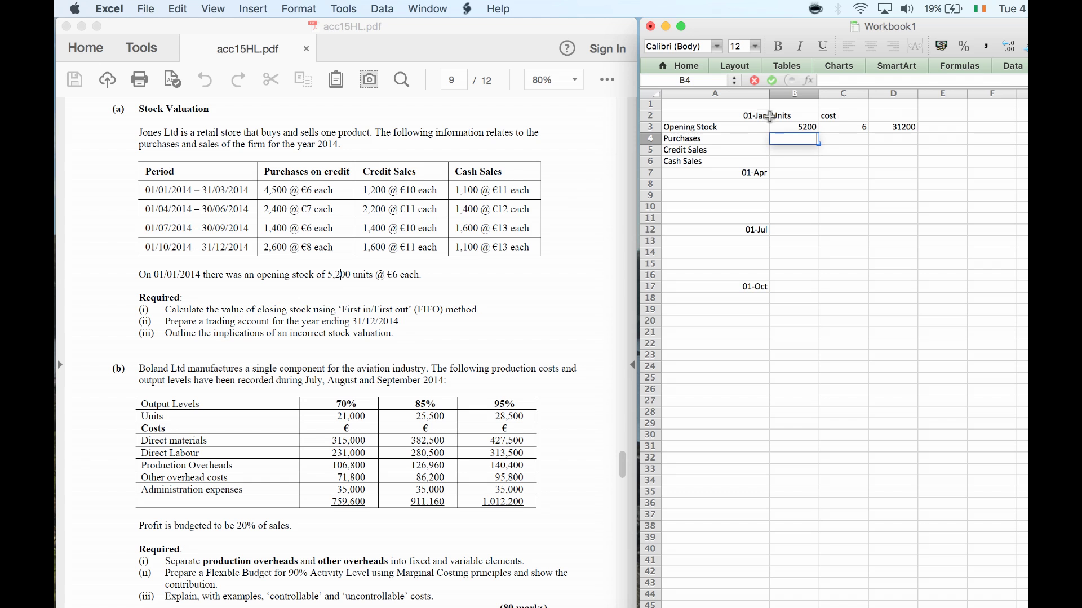
Add the column heading € in cell D2, beside the cost heading.
click(887, 113)
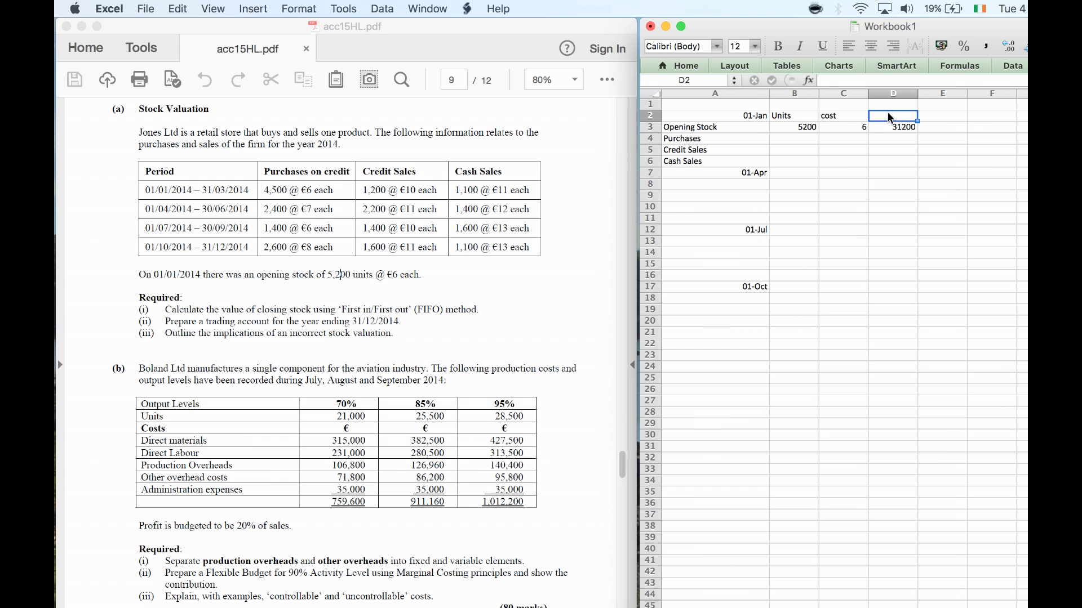
text(€)
key(Return)
key(Return)
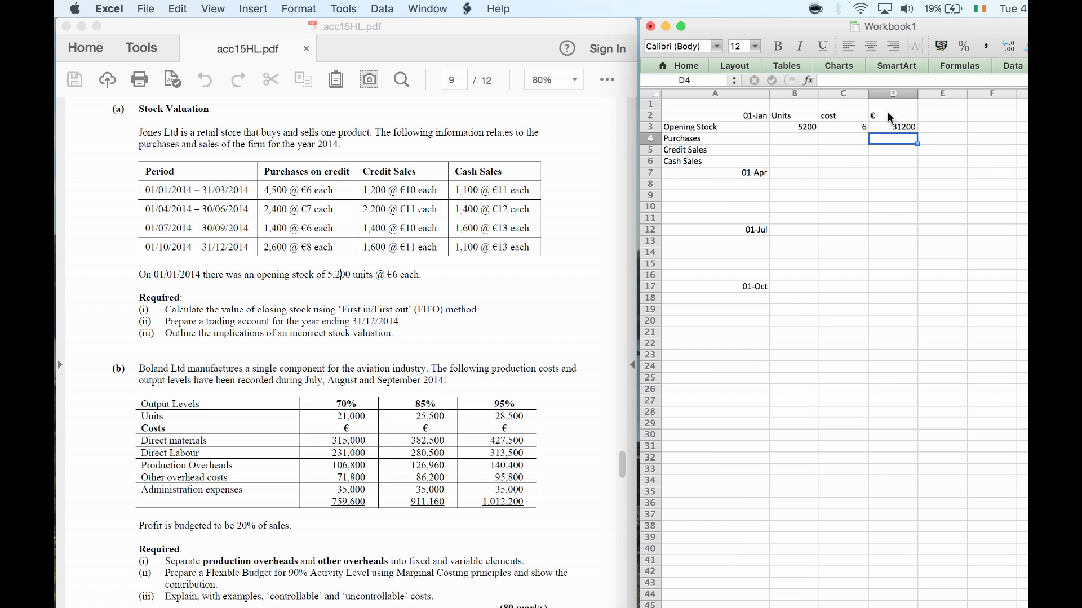
Label cell A8, under the 01-Apr date, as Opening Stock.
click(790, 134)
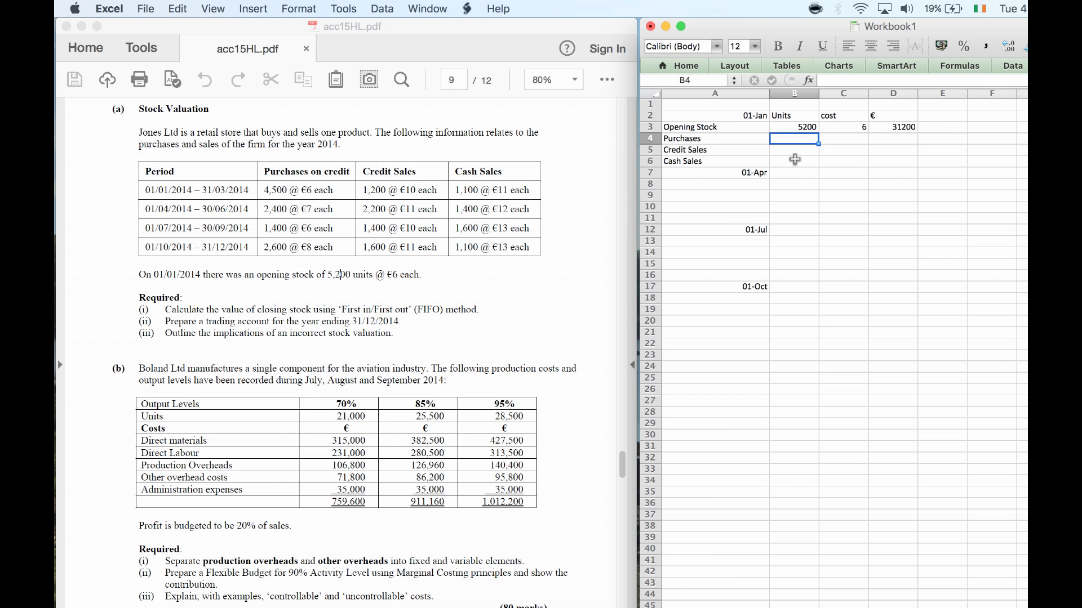
click(706, 181)
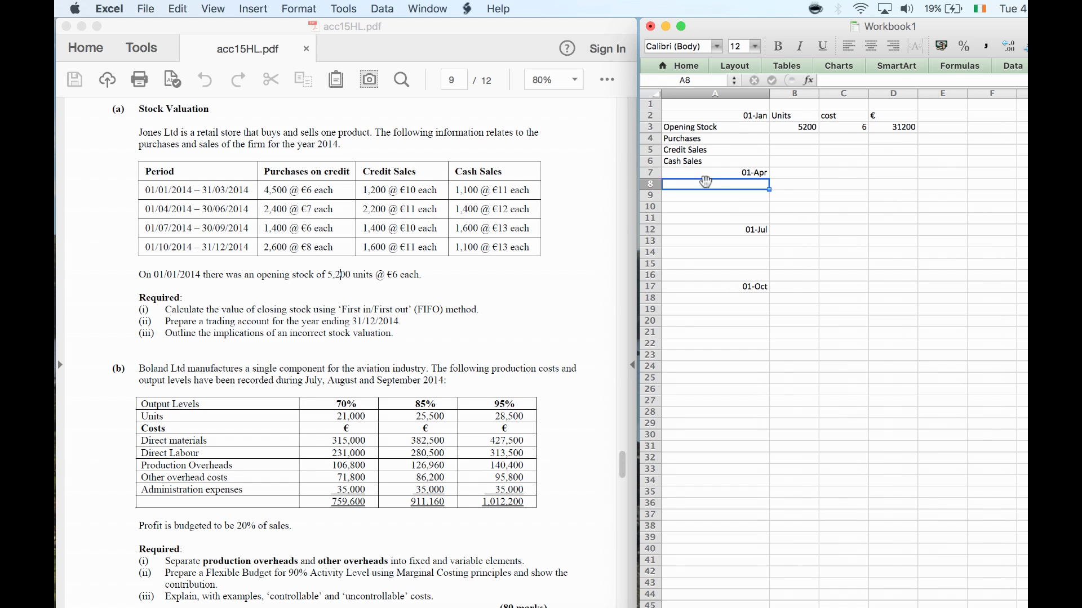
text(Opening Stock)
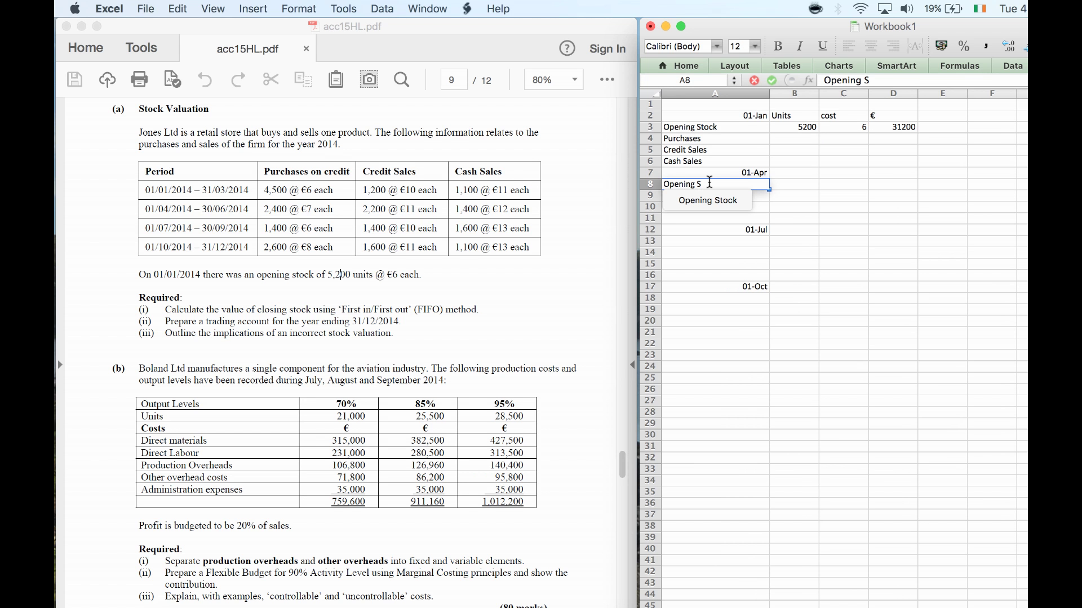
key(Return)
Enter the January purchases of 4500 units at a cost of 6 in cells B4 and C4.
key(Up)
key(Up)
key(Up)
key(Up)
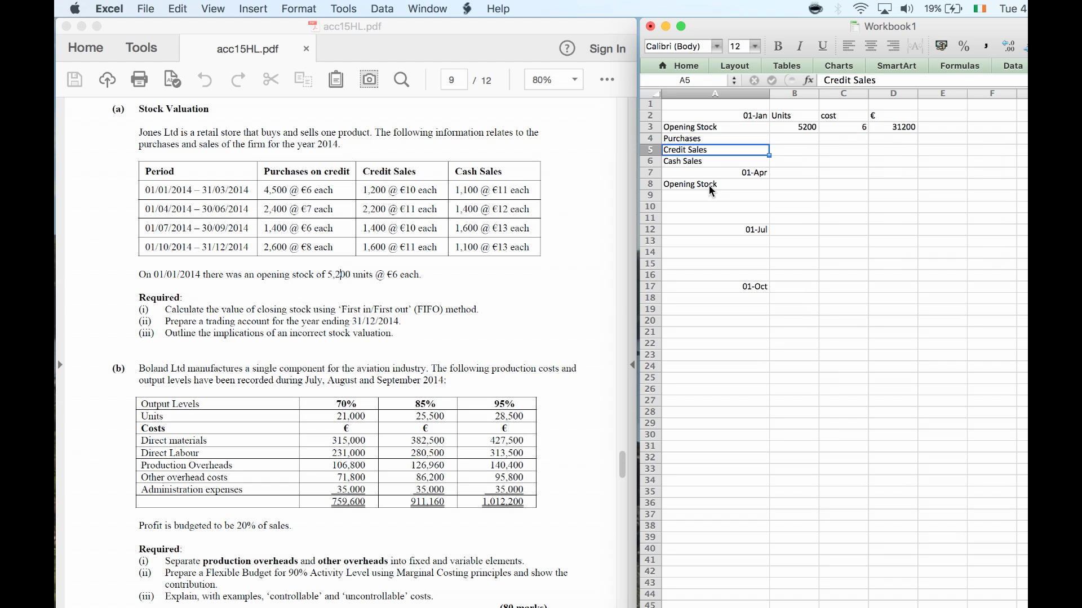
key(Up)
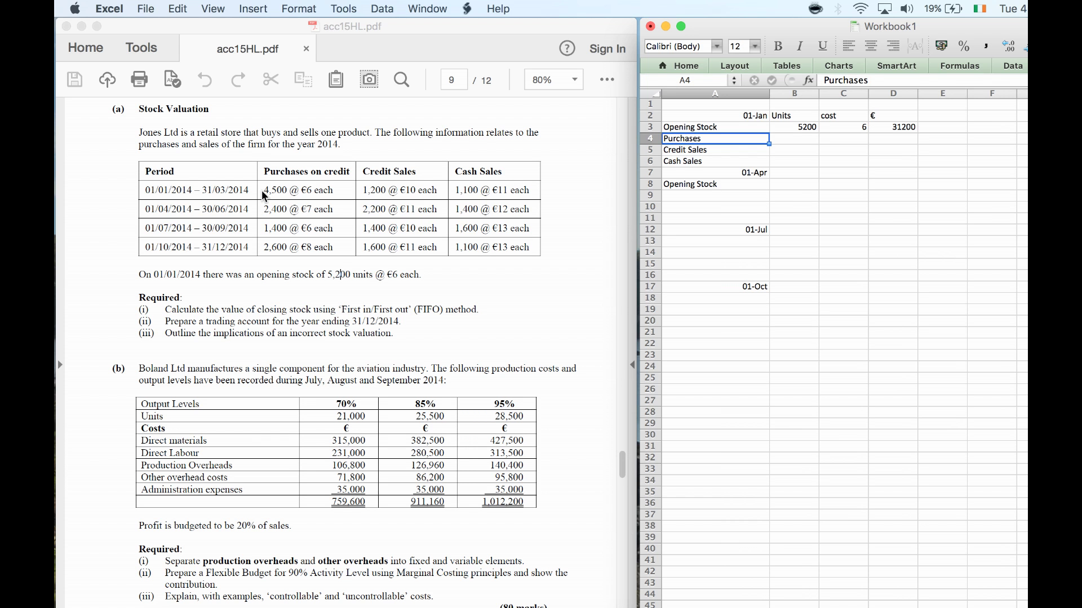
key(Right)
text(4500)
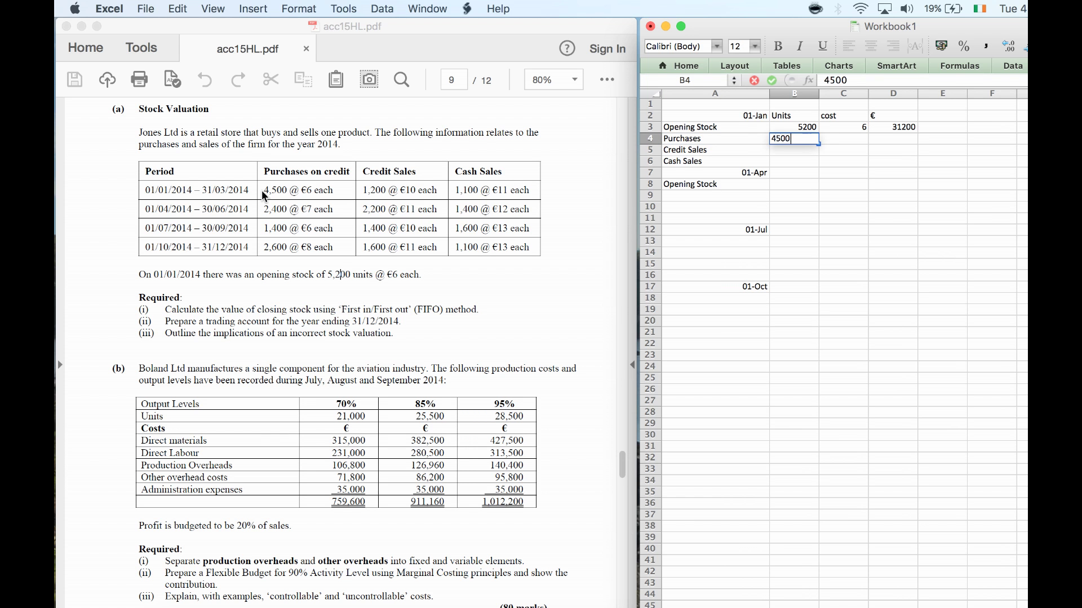
key(Tab)
text(6)
Calculate the January purchases value in D4 by multiplying the cost in C4 by the units in B4.
key(Tab)
text(=)
key(Left)
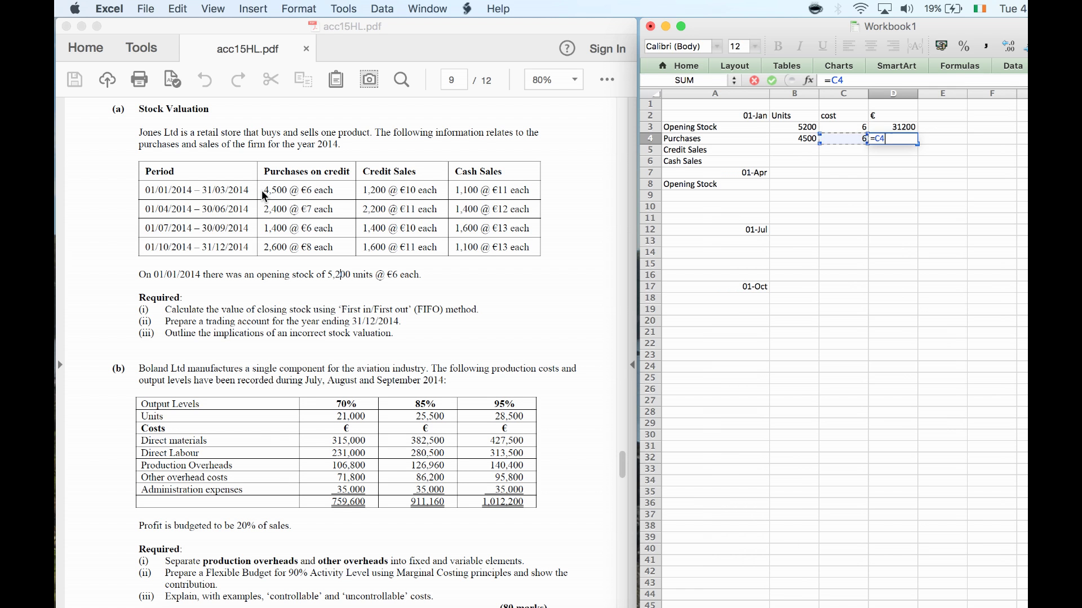
text(*)
key(Left)
key(Left)
key(Return)
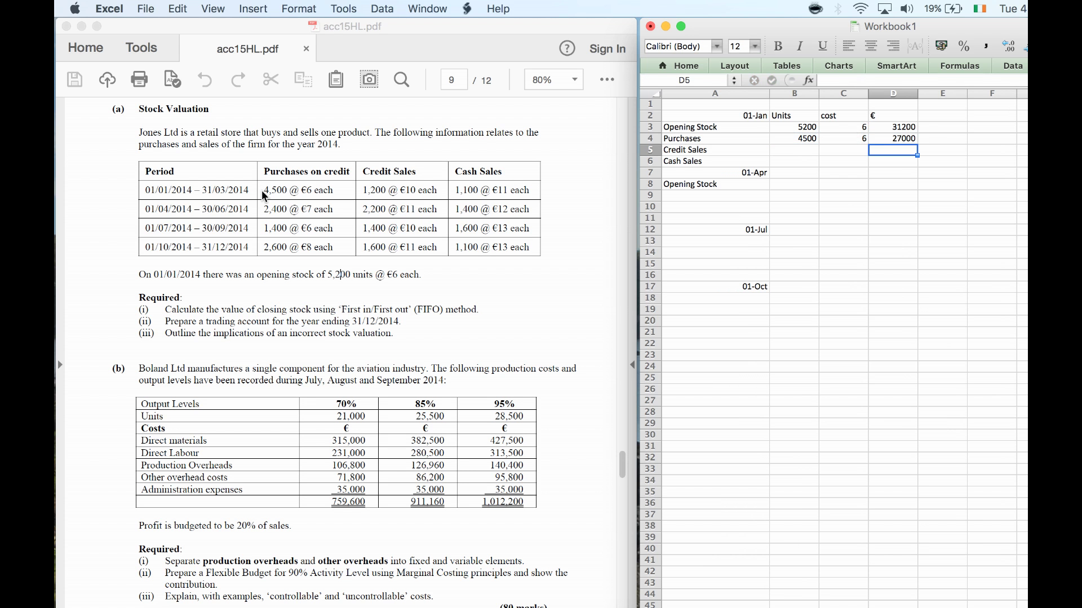
Enter the January credit sales as -1200 units in B5 with a unit price of 10 in C5.
key(Left)
key(Left)
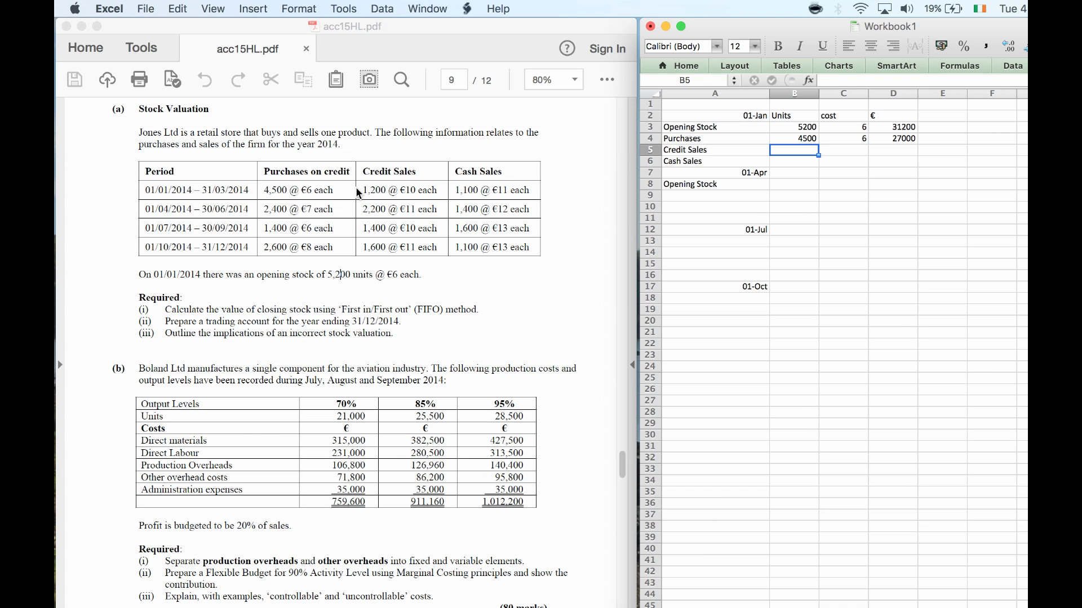
text(-12)
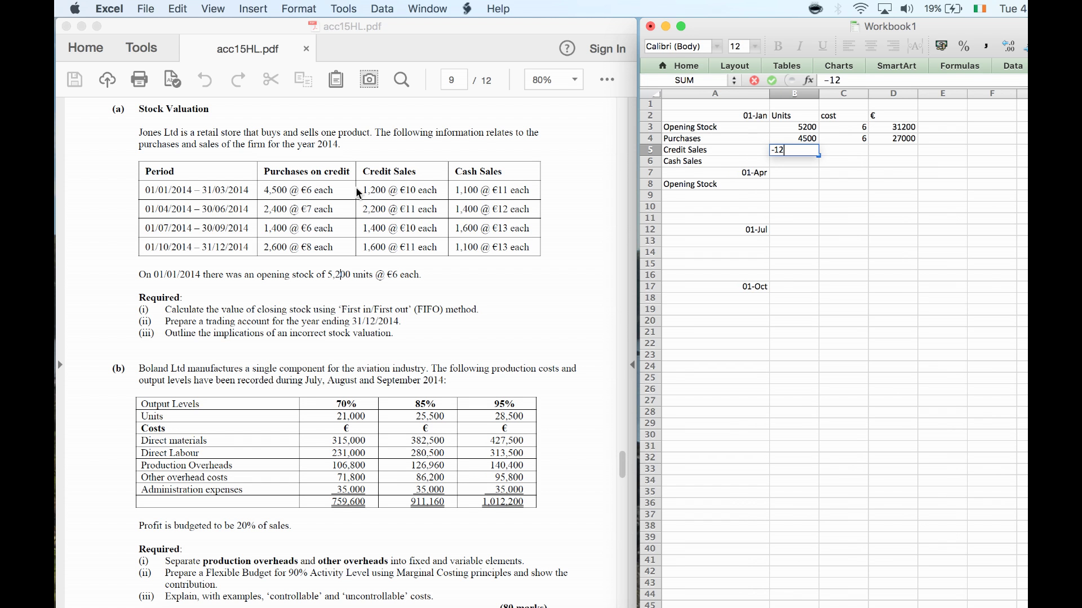
text(00*)
key(BackSpace)
key(Tab)
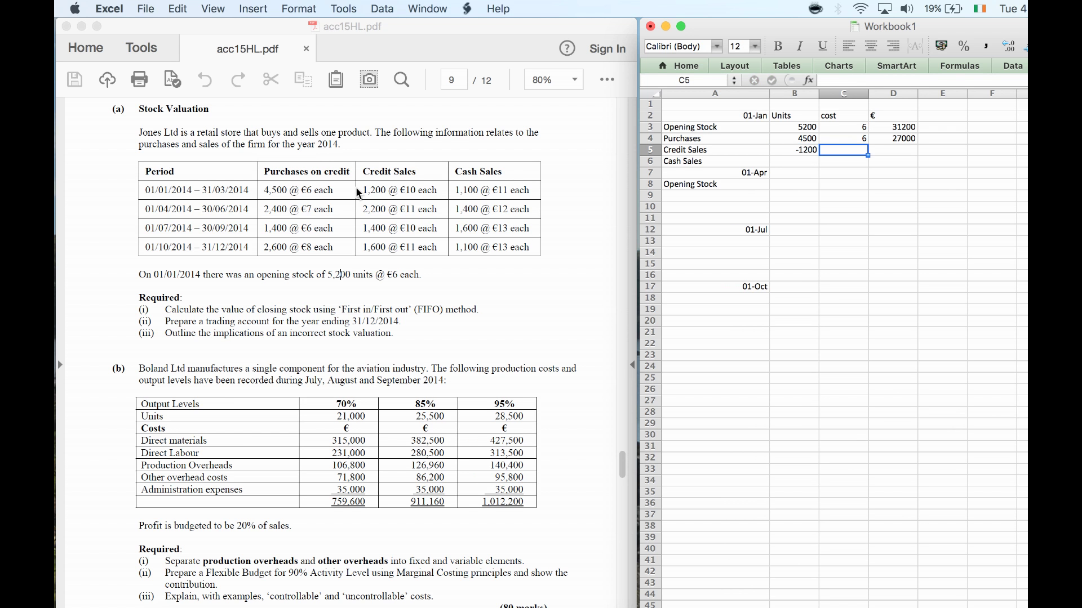
text(10)
Calculate the January credit sales value in D5 with the formula =B5*-C5.
key(Tab)
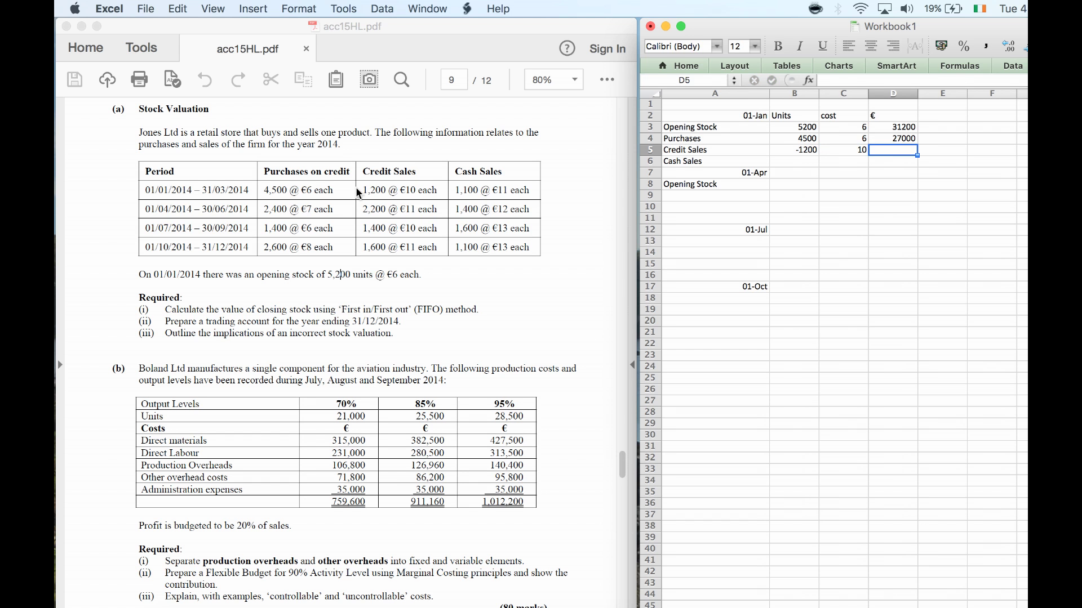
text(=)
key(Left)
key(Left)
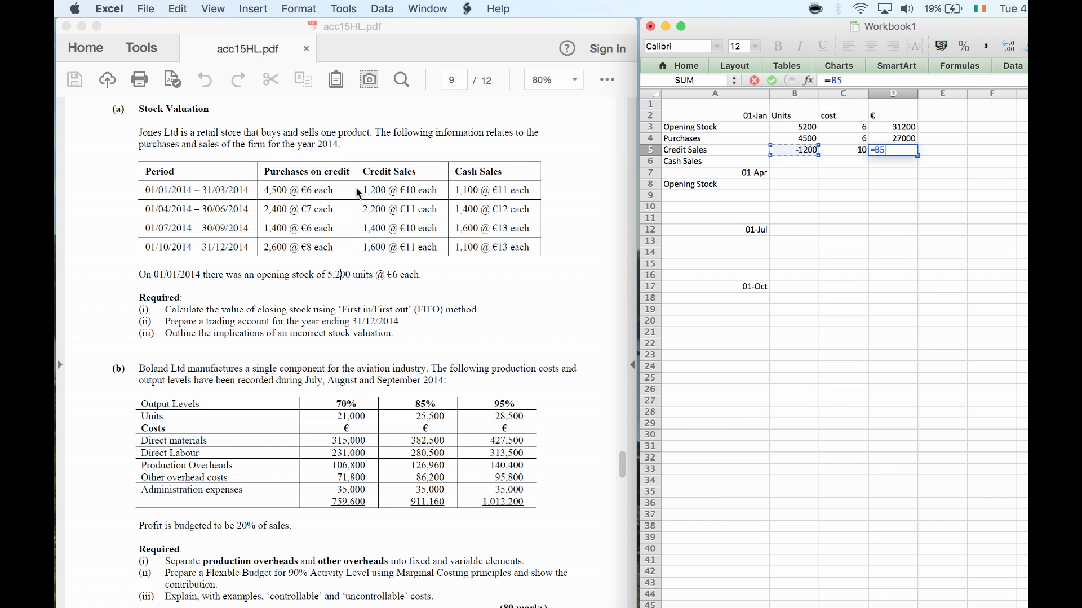
text(*-)
key(Left)
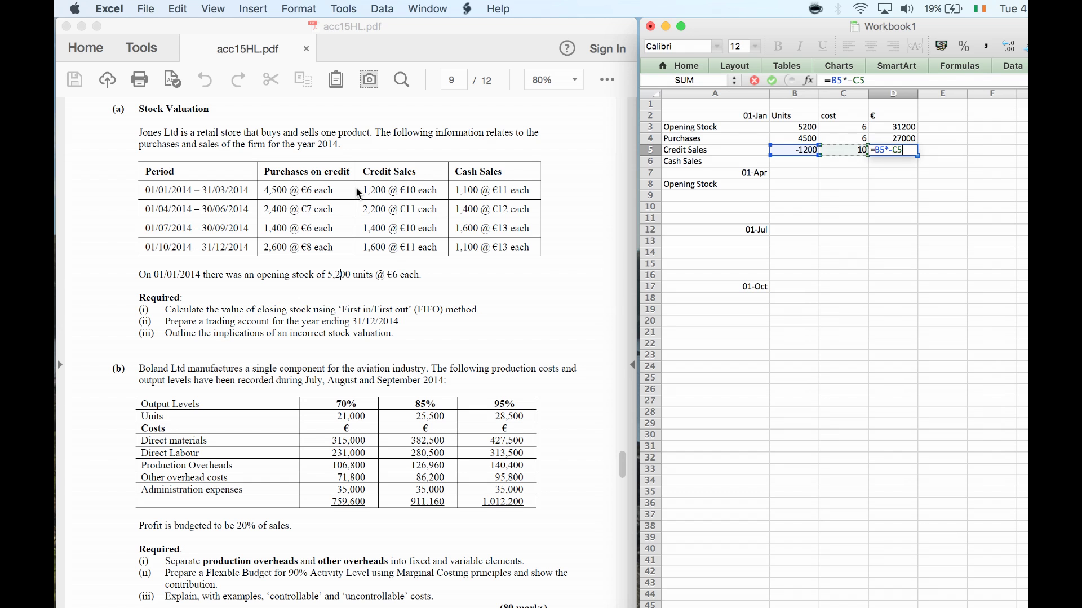
key(Return)
Enter the January cash sales as -1100 units in B6 with a unit price of 11 in C6.
key(Left)
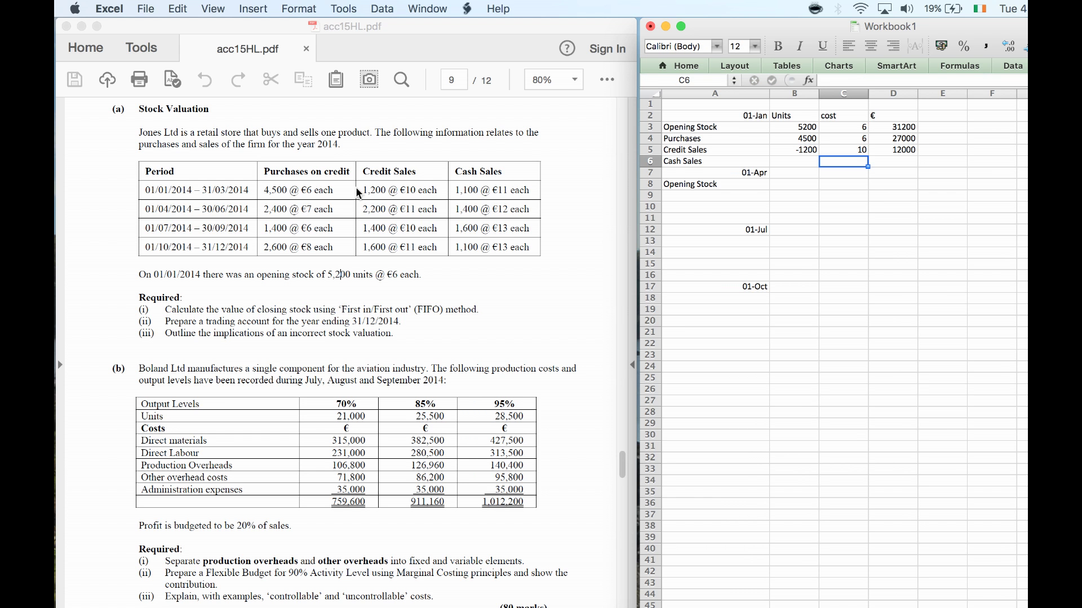
key(Left)
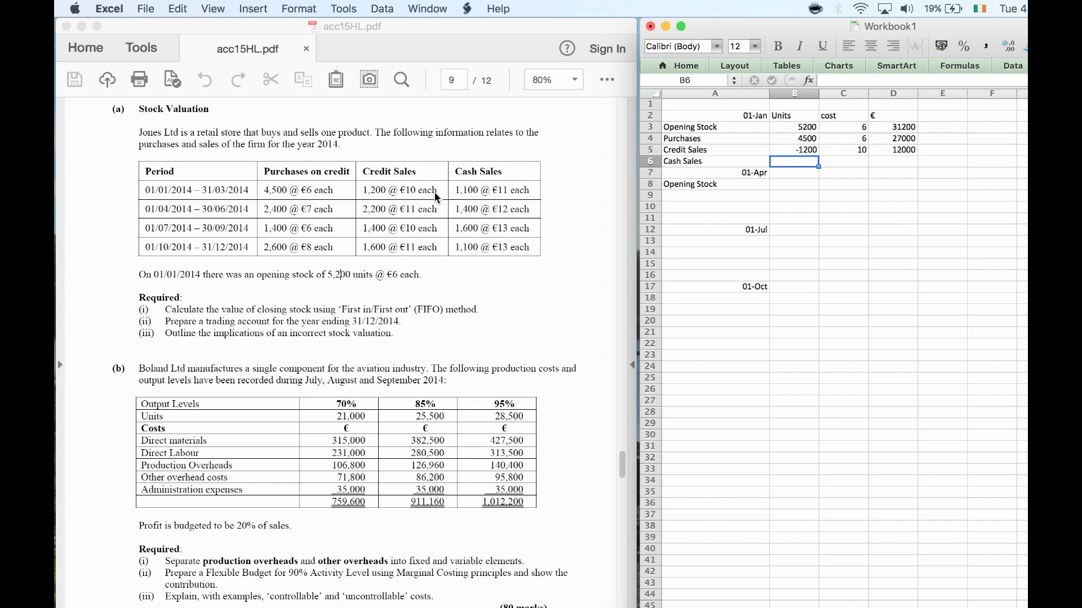
text(-1100)
key(Tab)
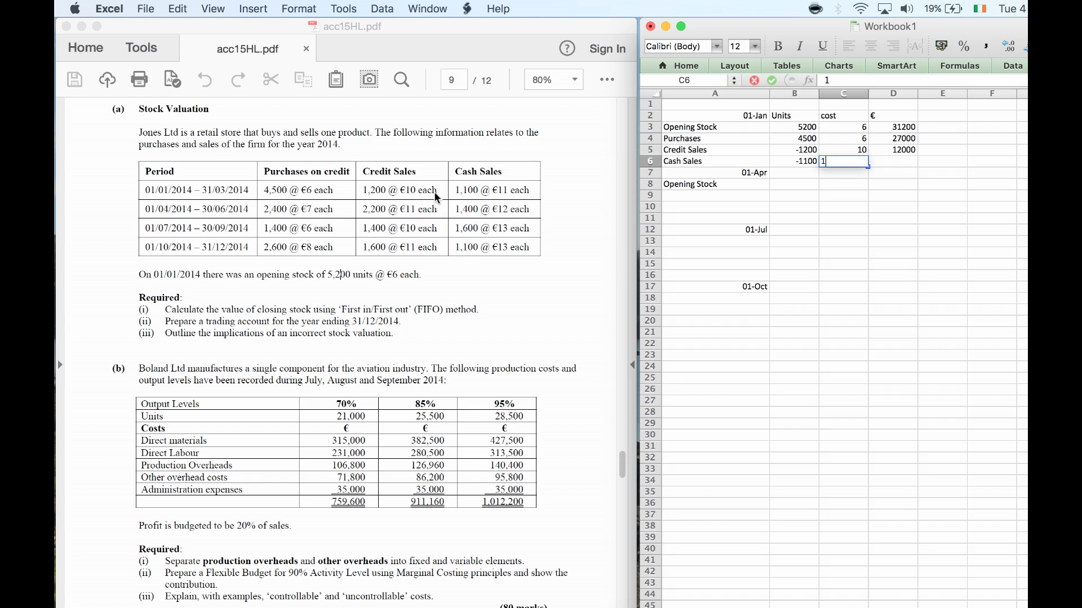
text(11)
Calculate the January cash sales value in D6 with the formula =B6*-C6.
key(Tab)
text(=)
key(Left)
key(Left)
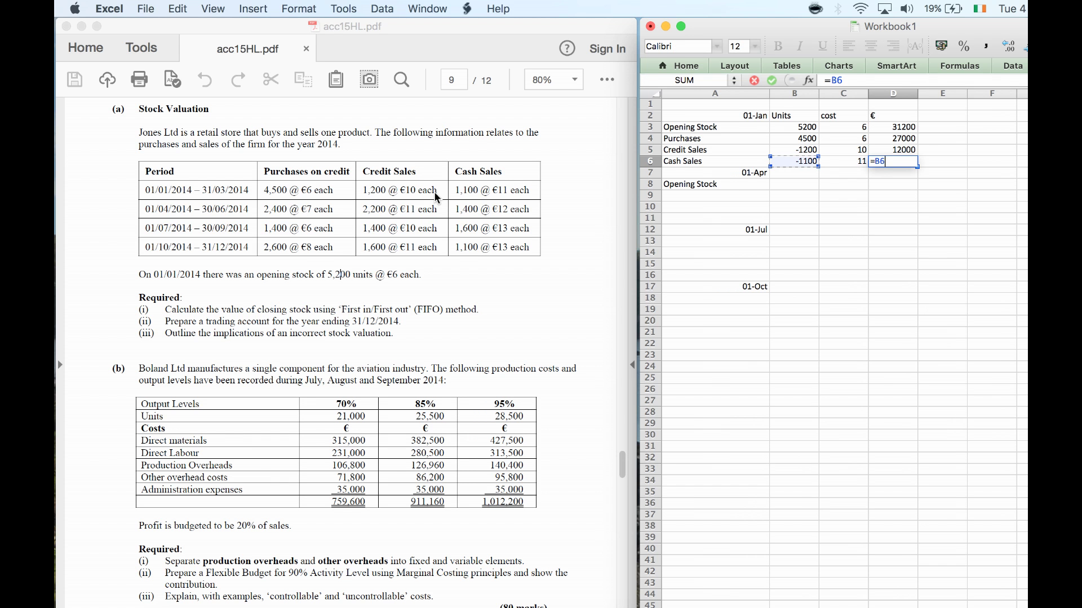
text(*-)
key(Left)
key(Return)
Calculate the April opening stock units in B8 by summing the January units in B3:B6.
key(Left)
key(Left)
key(Down)
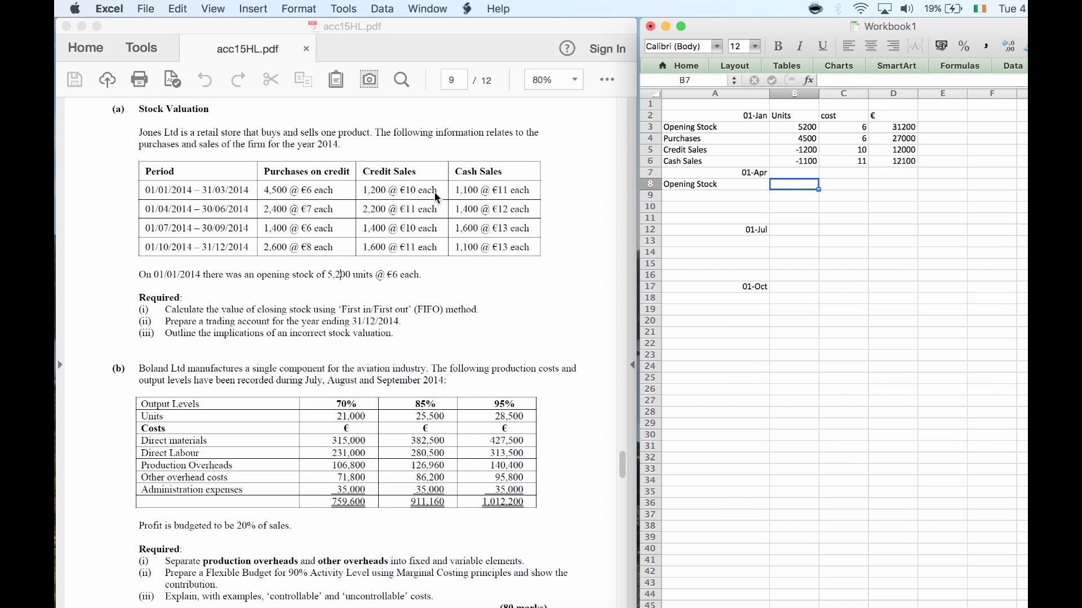
text(=su)
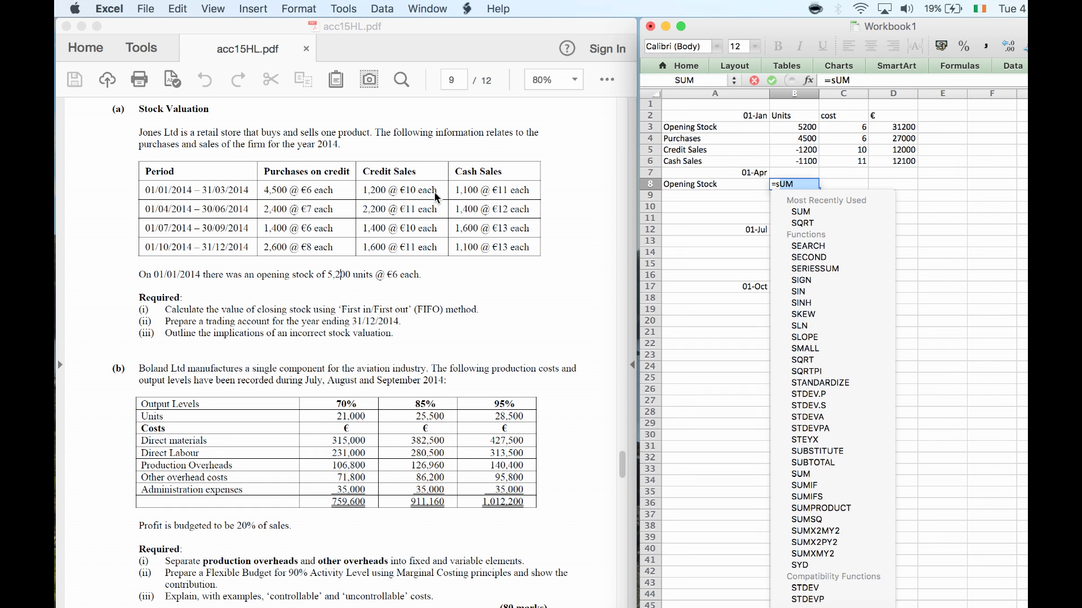
text(nji)
key(BackSpace)
key(BackSpace)
key(BackSpace)
key(BackSpace)
text(um)
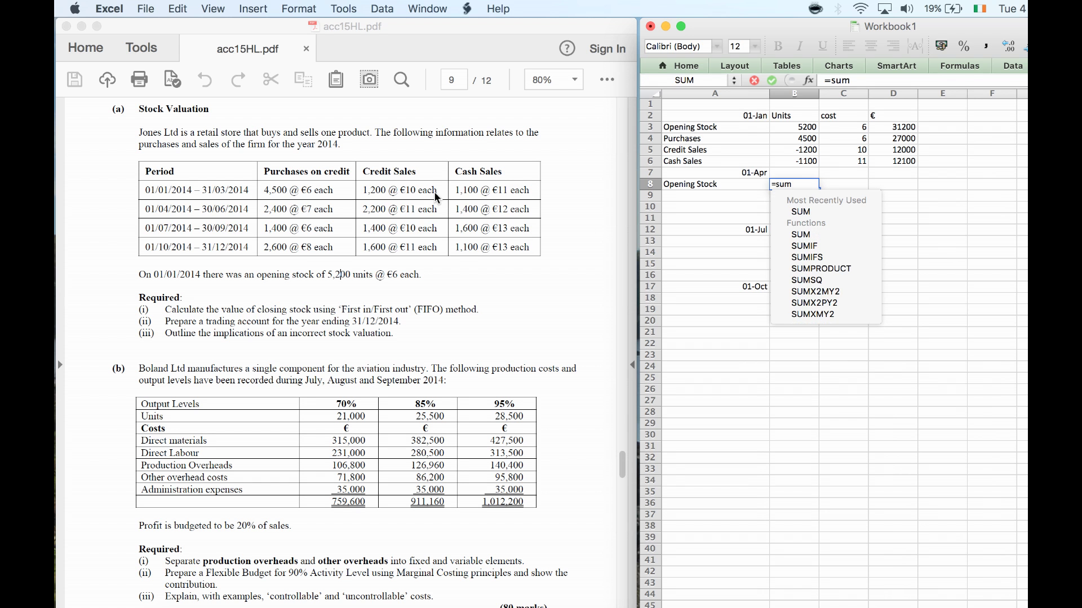
text(()
key(Up)
key(Up)
key(Up)
key(Up)
key(Up)
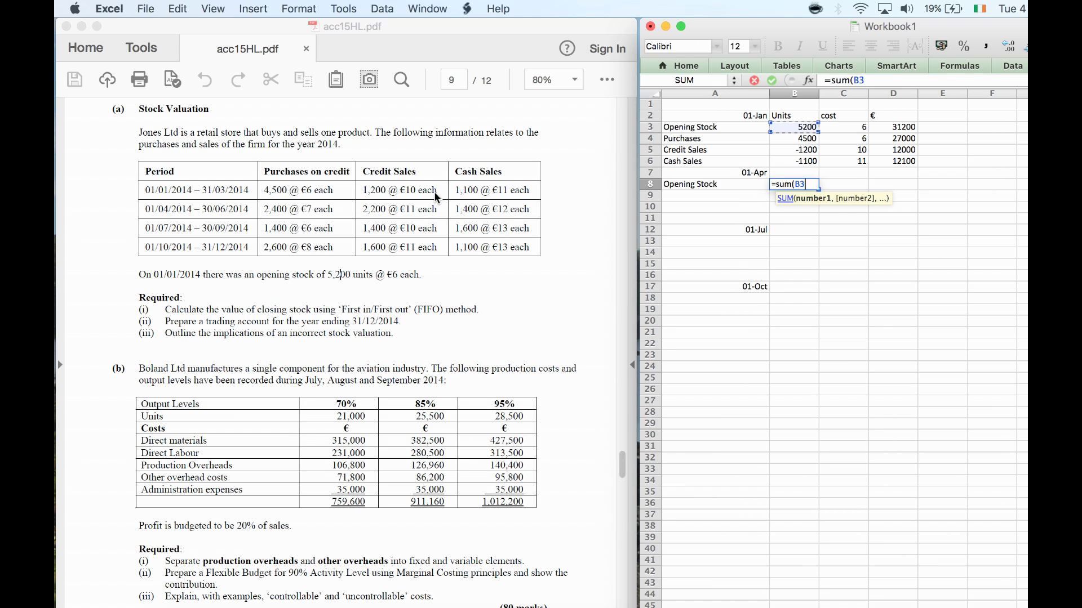
key(shift+Down)
key(shift+Down)
key(shift+Down)
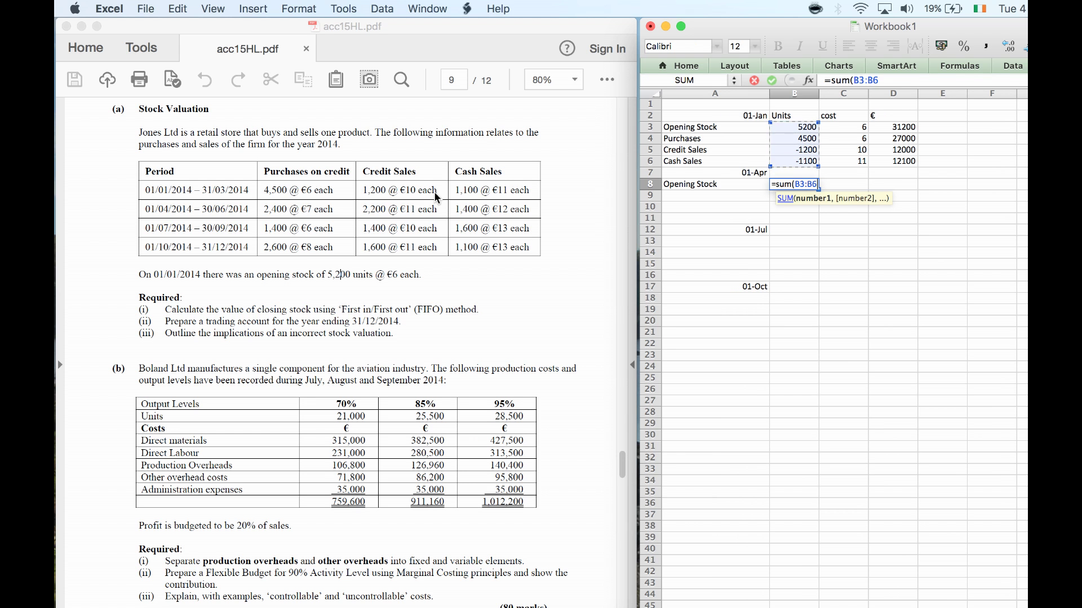
key(Return)
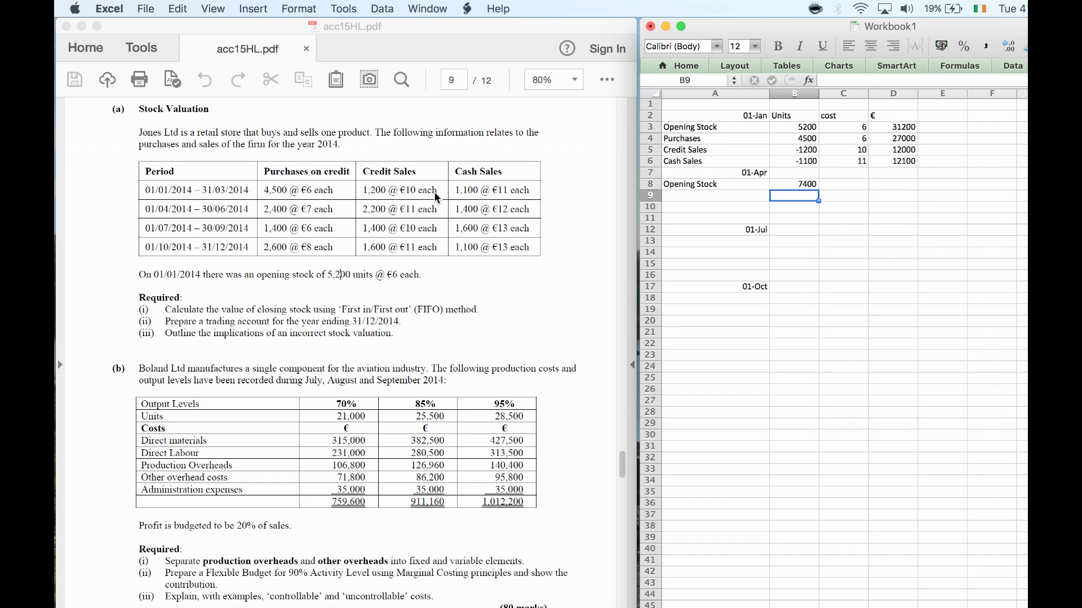
Set the April opening stock's unit cost to 6 in C8 and calculate its value in D8 as B8*C8.
key(Up)
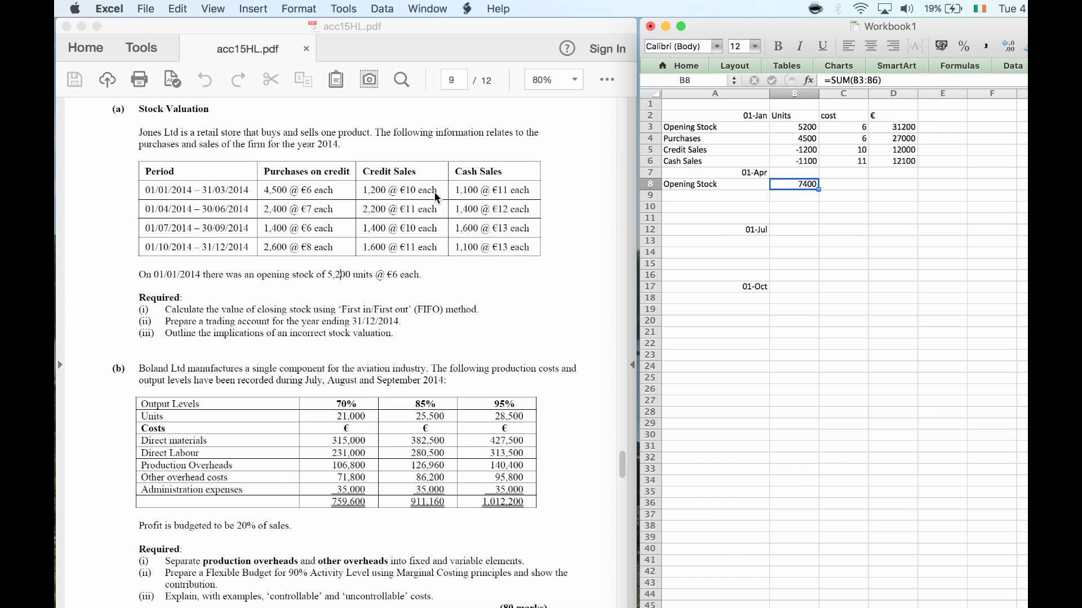
key(Right)
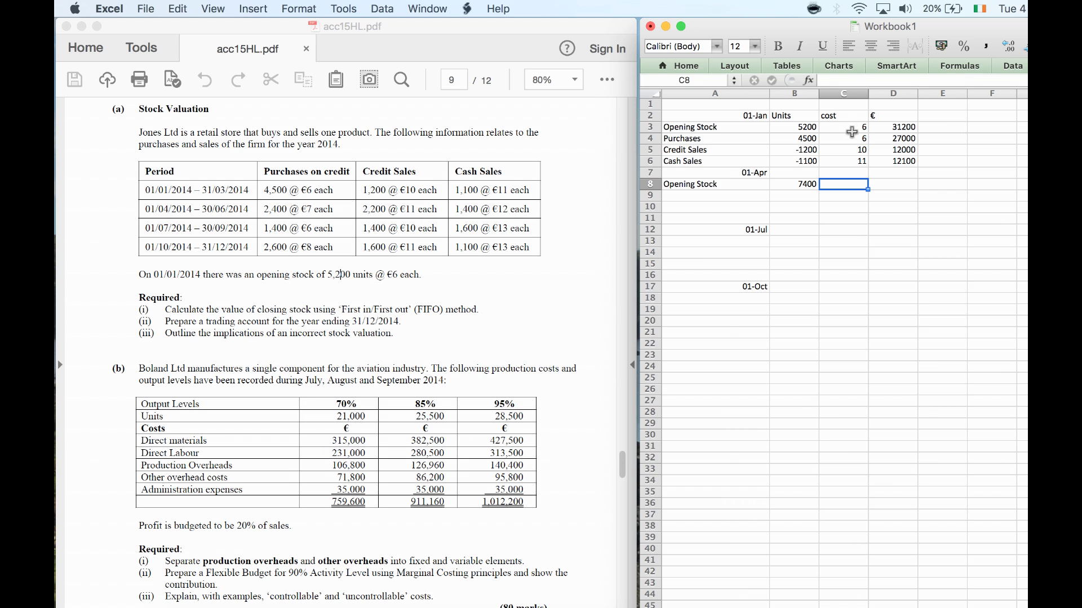
text(6)
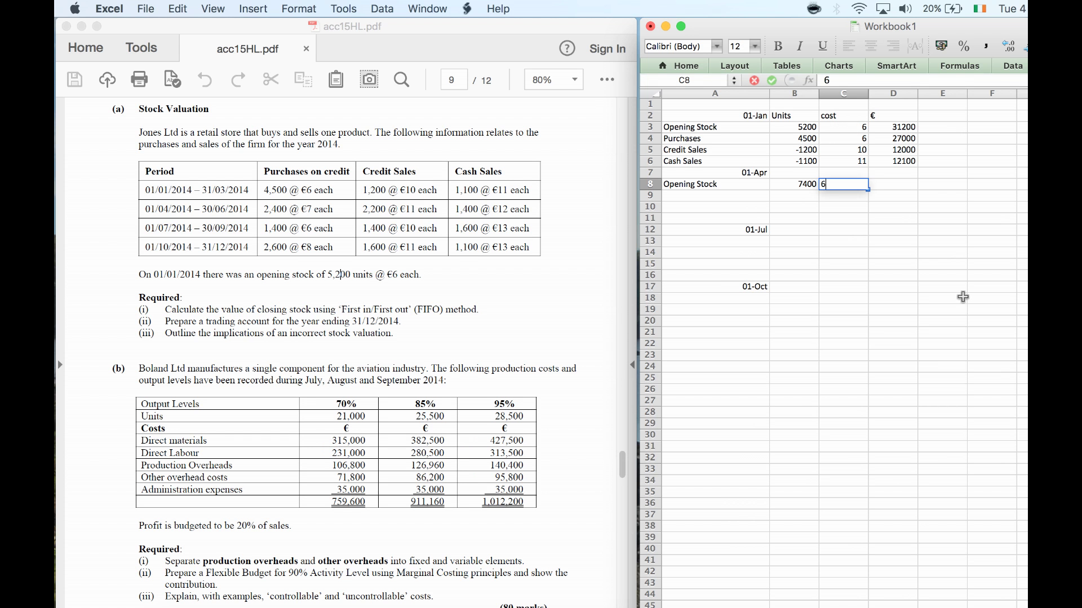
key(Tab)
text(=)
key(Left)
key(Left)
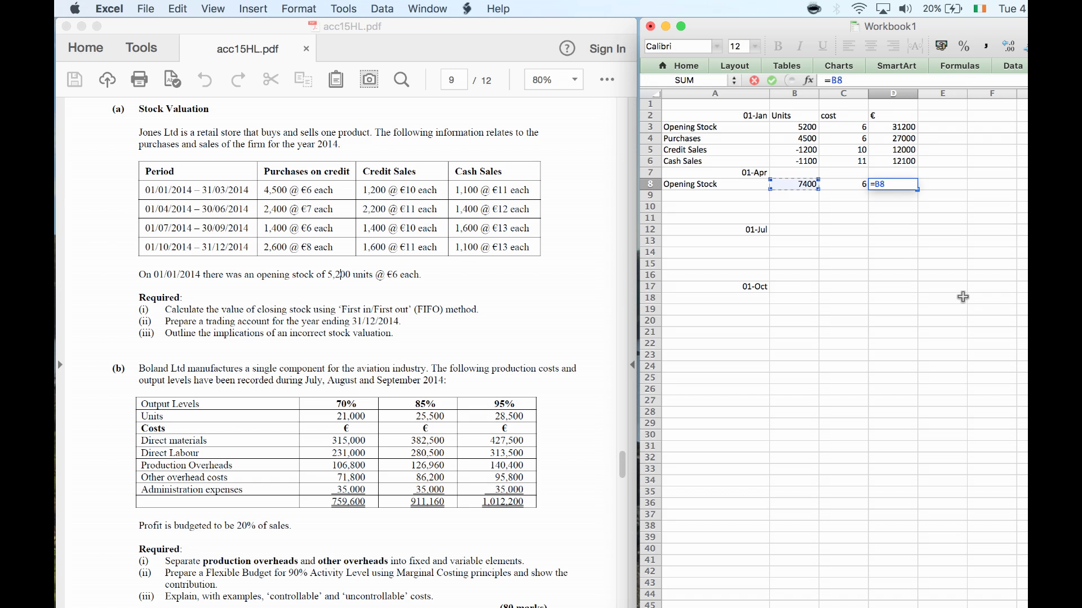
text(*)
key(Left)
key(Return)
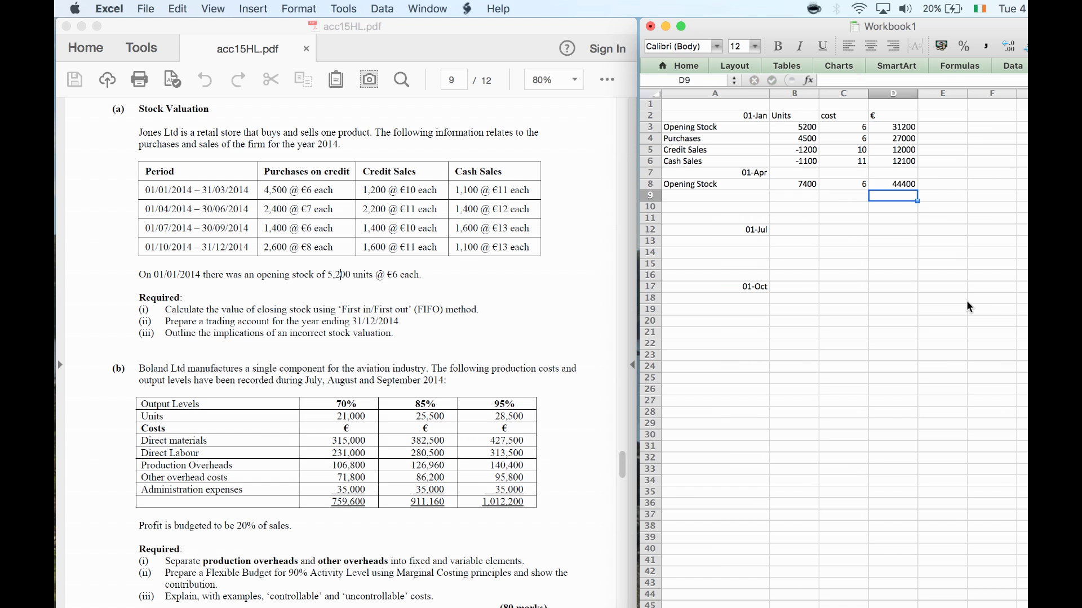
Label A9 as Purchases under the April opening stock.
key(Left)
key(Left)
key(Left)
text(P)
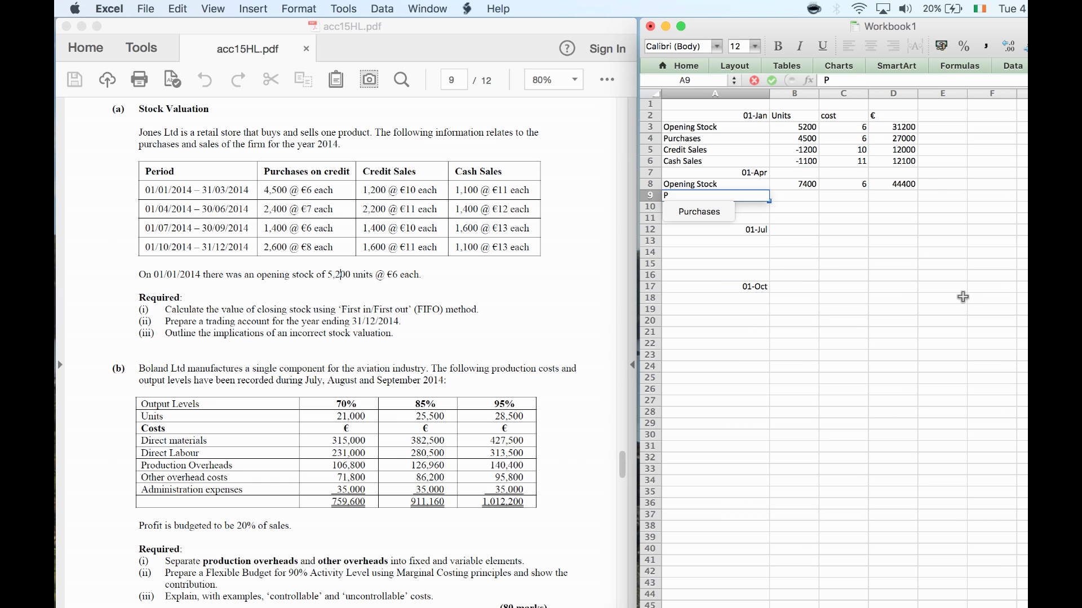
text(rc)
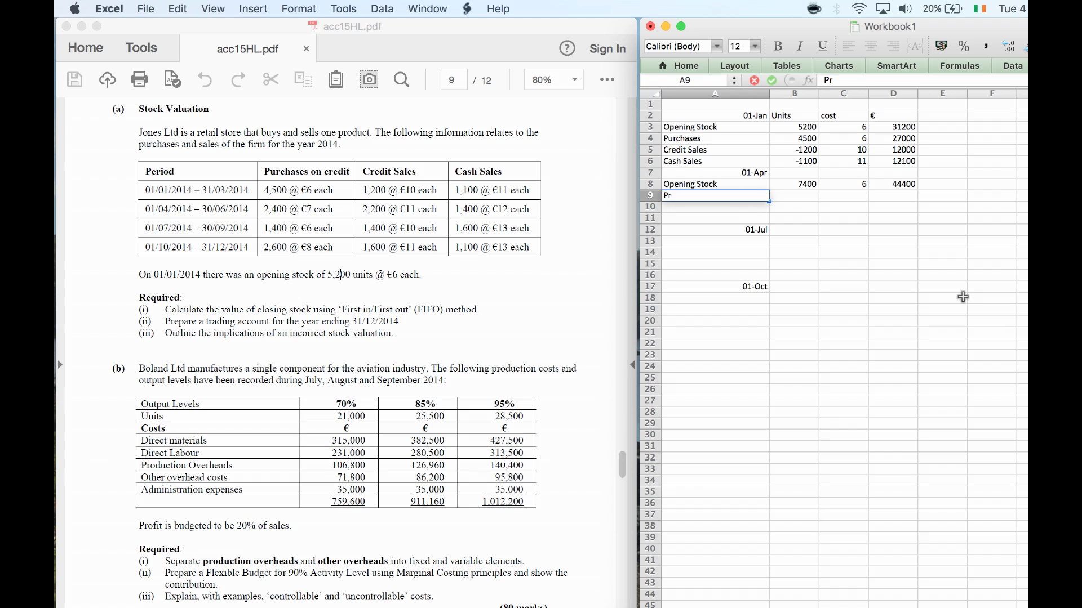
key(BackSpace)
text(uc)
key(BackSpace)
text(rch)
key(Return)
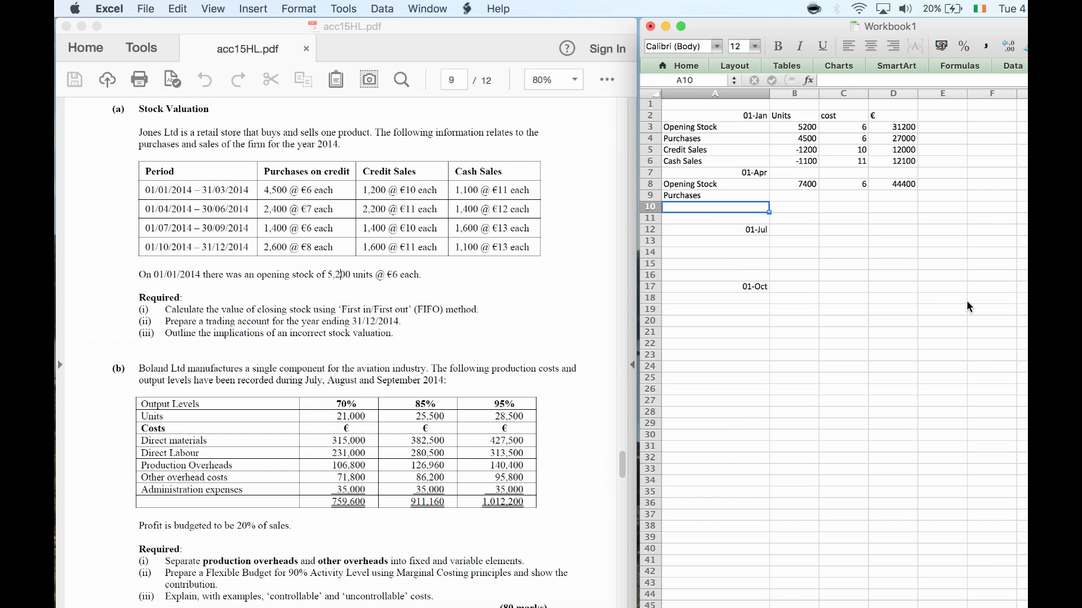
Label A10 as Credit Sales and A11 as Cash Sales for the April quarter.
text(Credit)
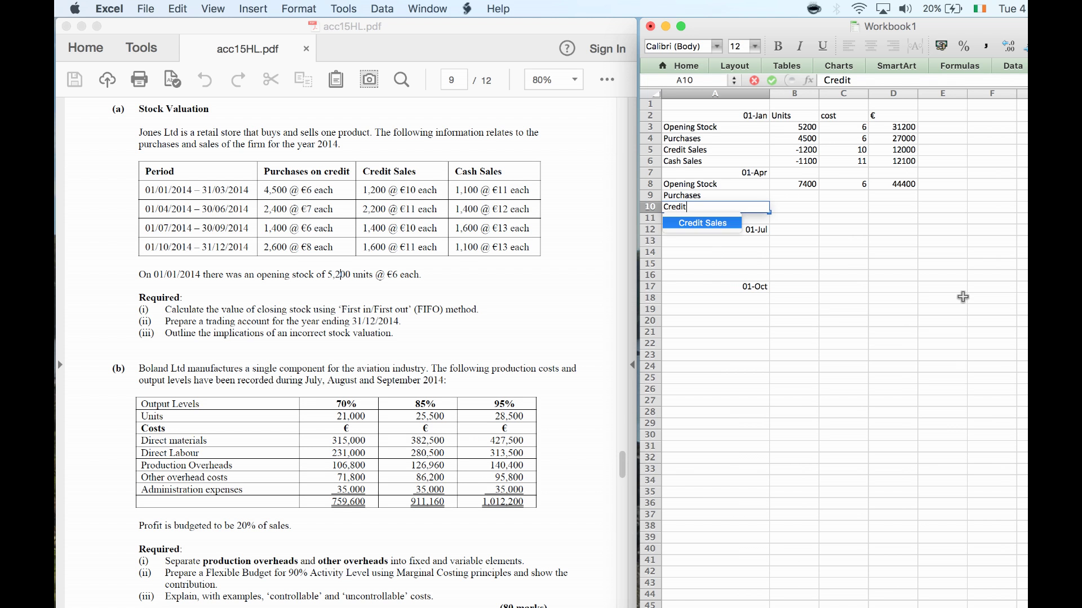
key(Return)
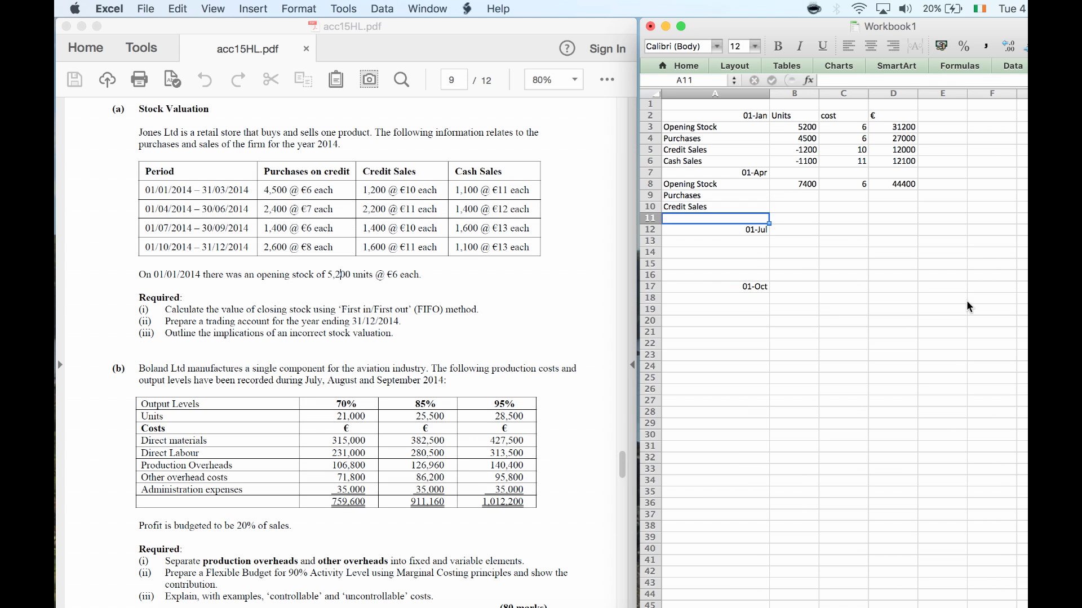
key(Return)
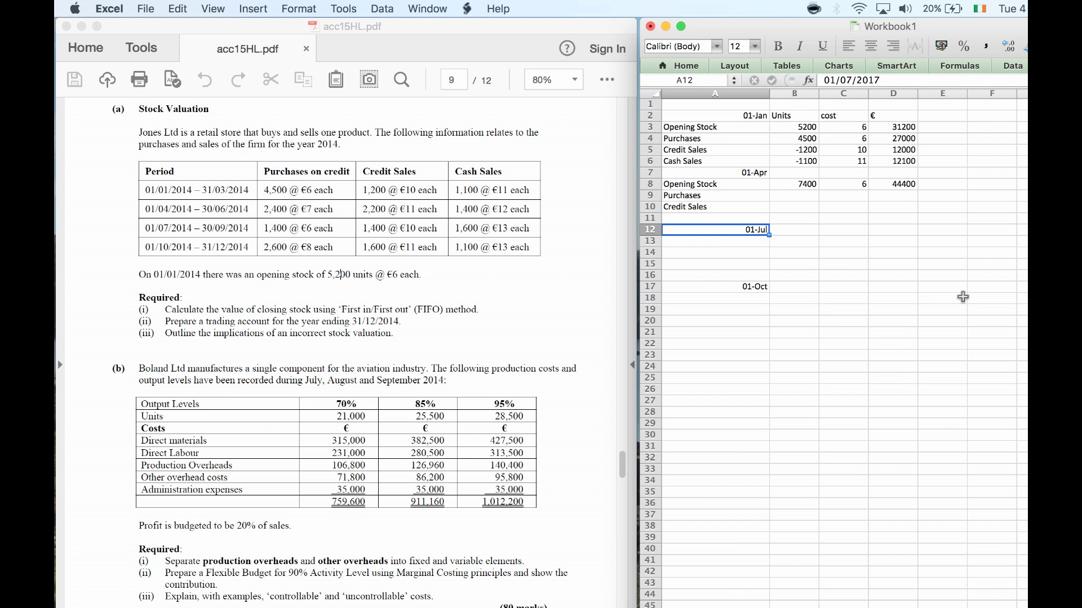
key(Up)
text(Cash)
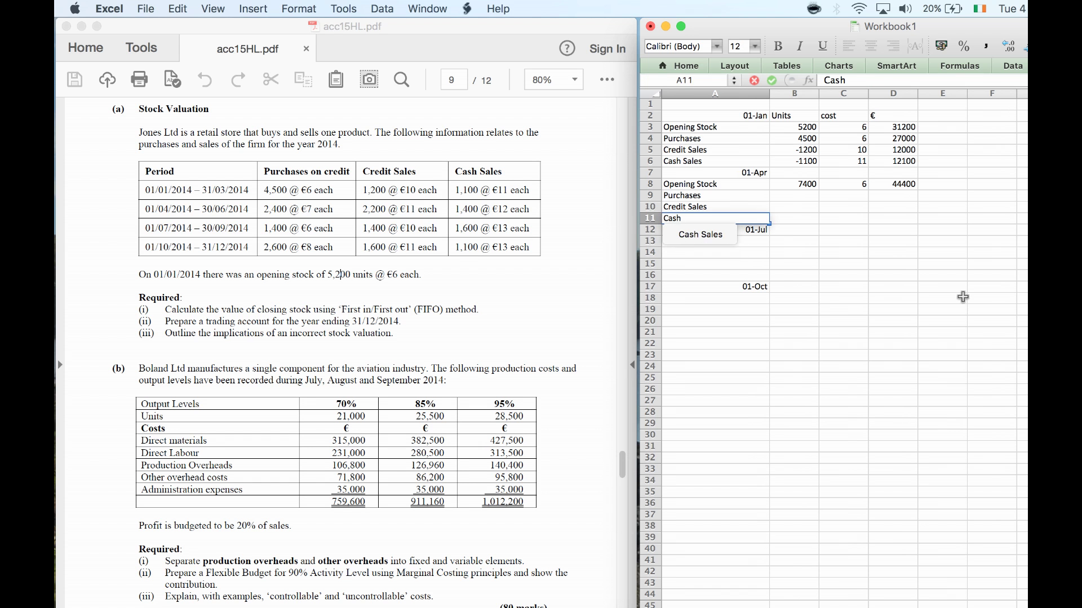
key(Return)
Enter the April purchases as 2400 units in B9 with a unit cost of 7 in C9.
key(Up)
key(Up)
key(Up)
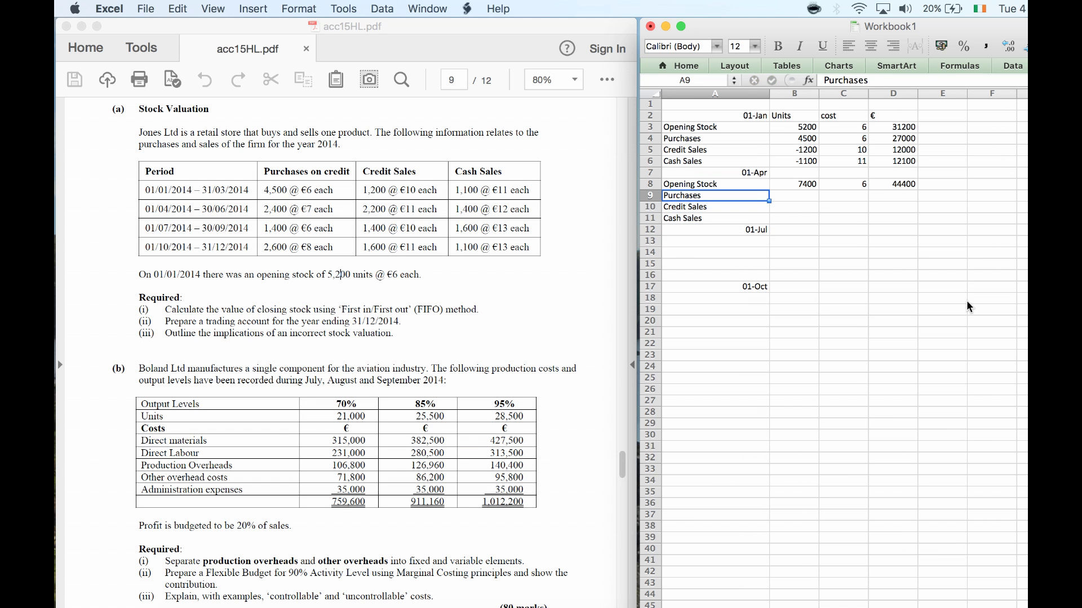
key(Right)
text(2400)
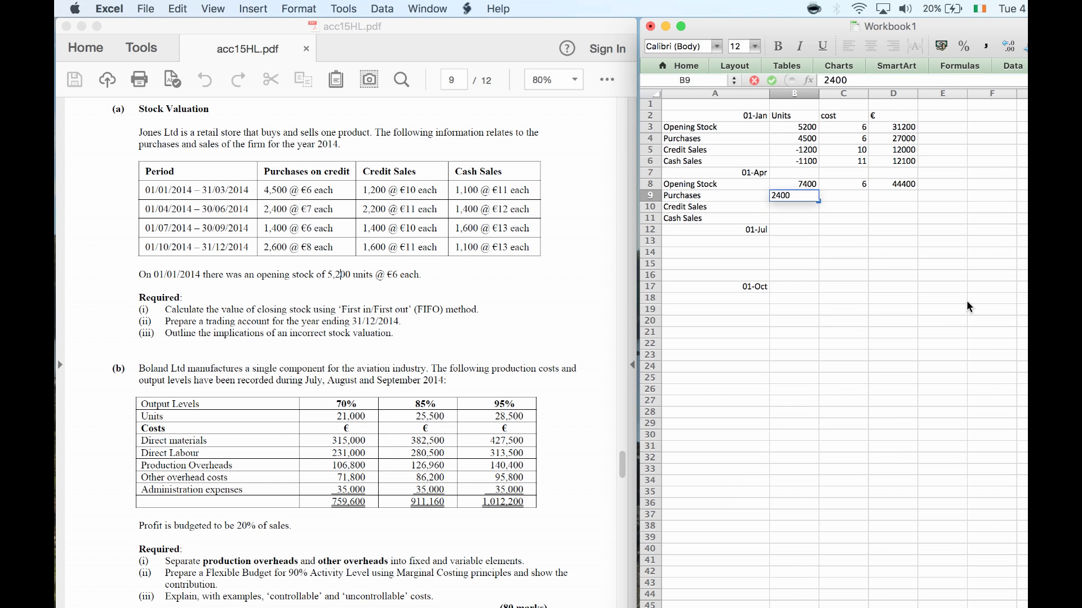
key(Tab)
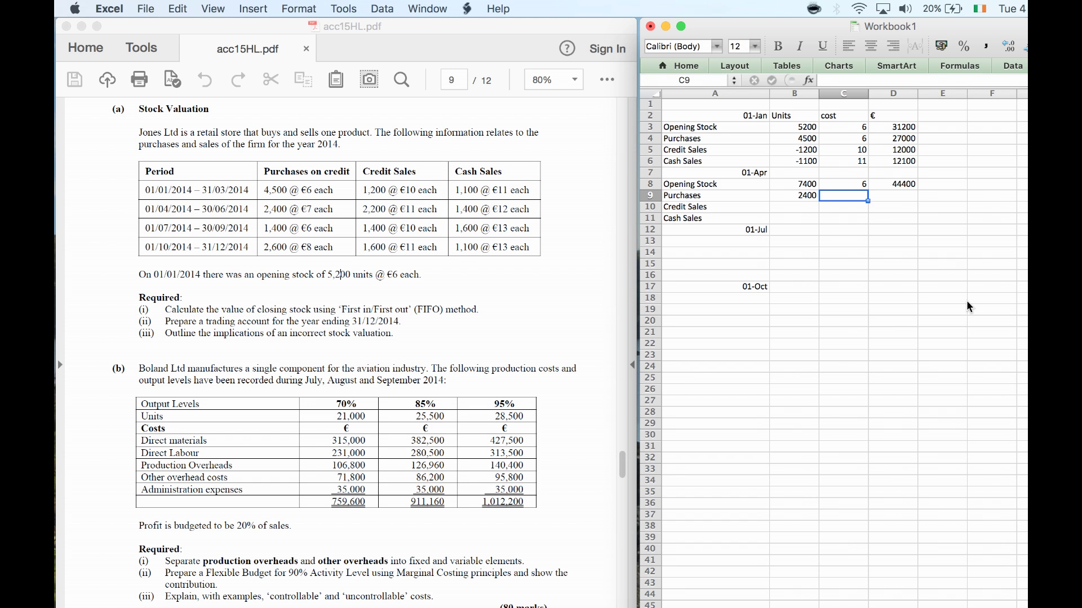
text(7)
key(Tab)
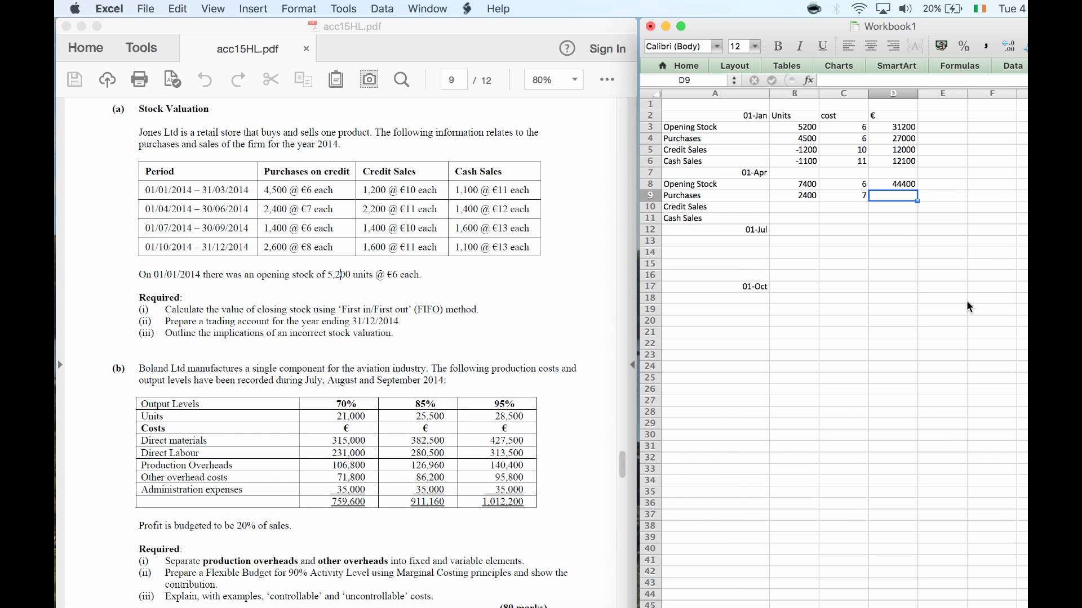
Calculate the April purchases value in D9 with the formula =B9*C9.
text(=)
key(Left)
key(Left)
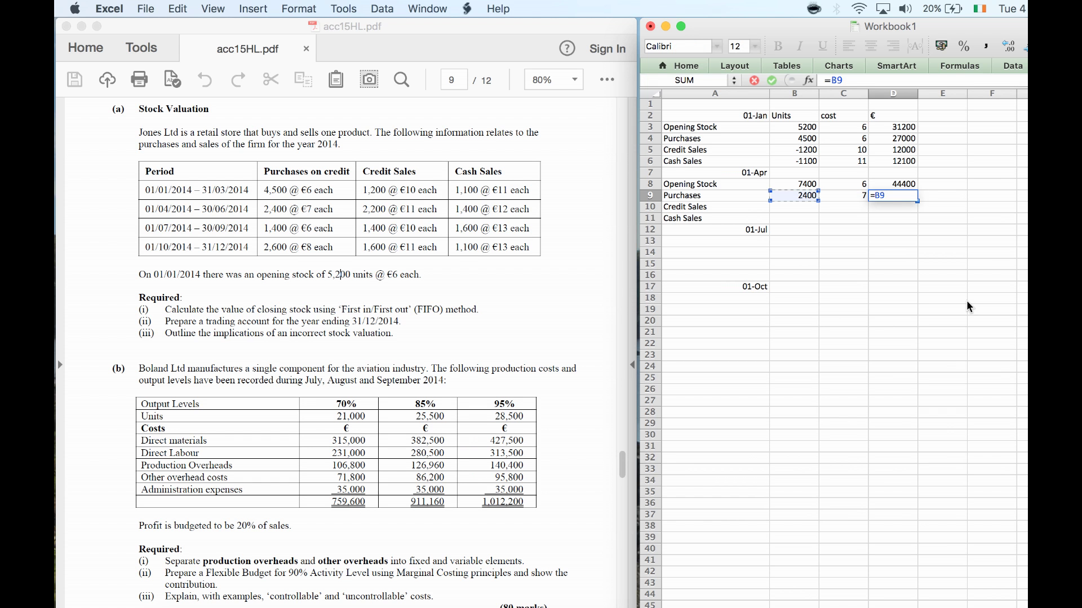
text(*)
key(Left)
key(Return)
Enter the April credit sales as -2200 units in B10 with a unit price of 11 in C10.
key(Left)
key(Left)
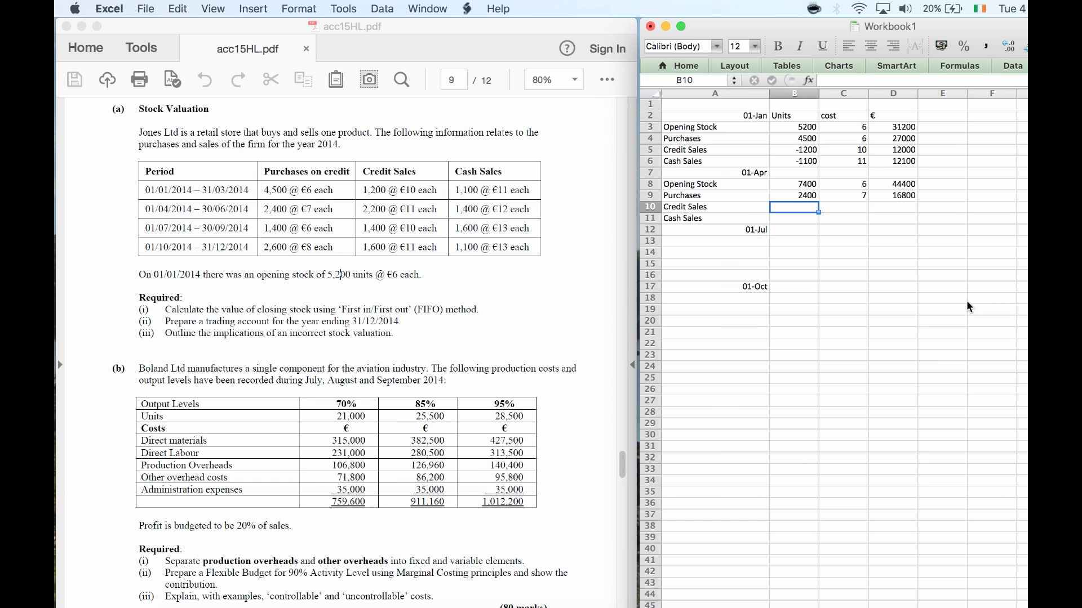
text(-)
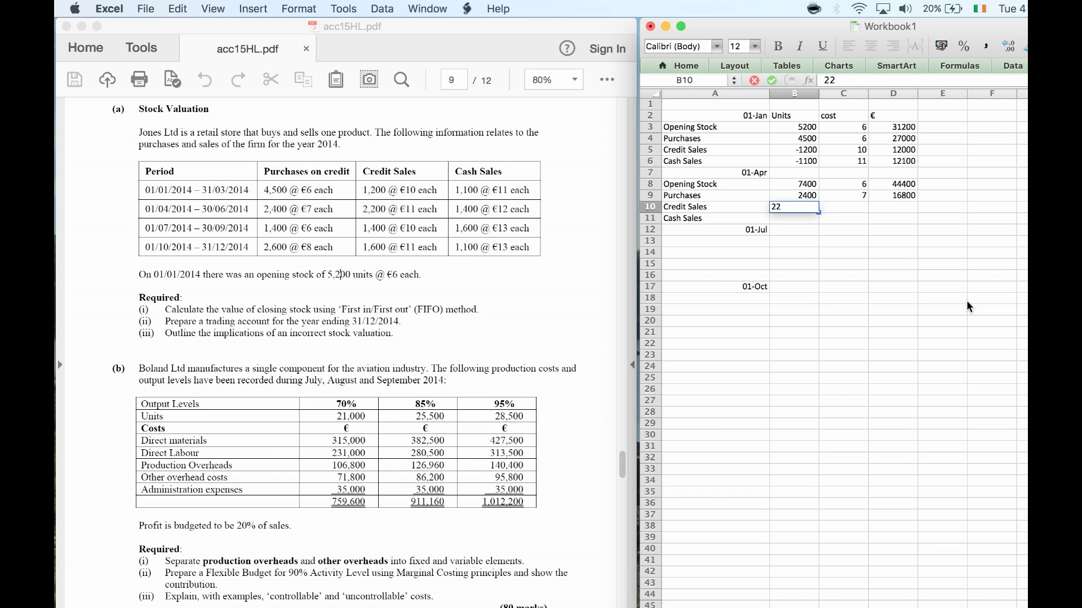
text(2200)
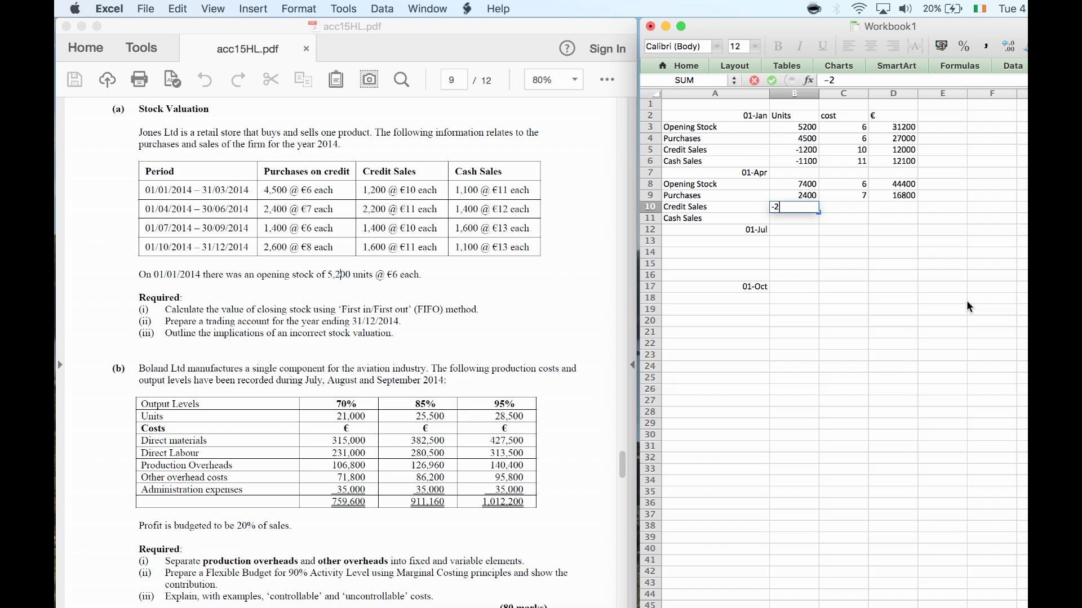
key(Tab)
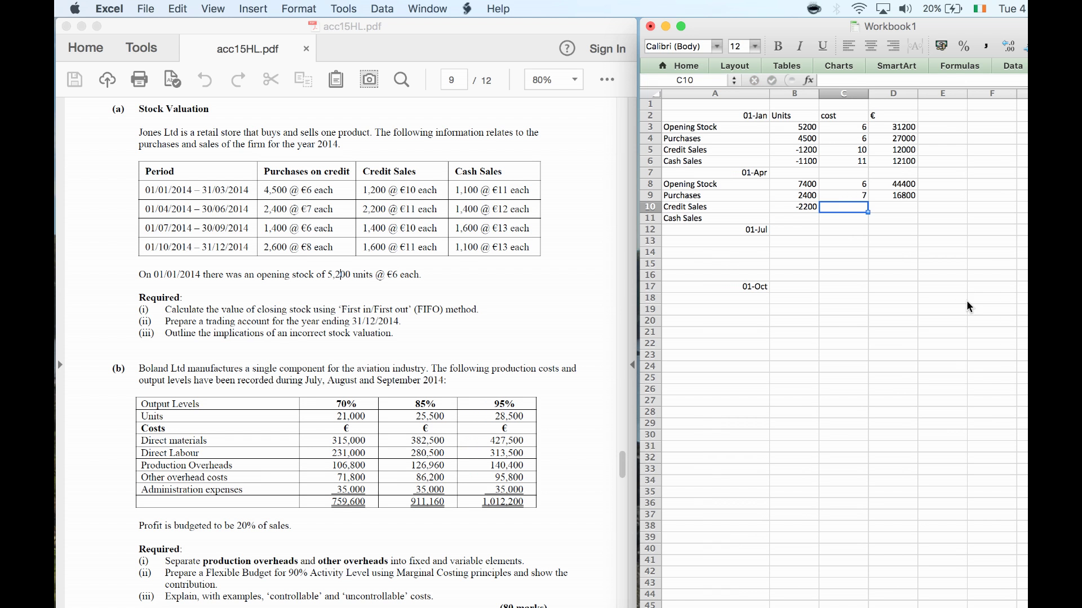
text(11)
key(Tab)
Calculate the April credit sales value in D10 with the formula =B10*-C10.
text(=)
key(Left)
key(Left)
text(*-)
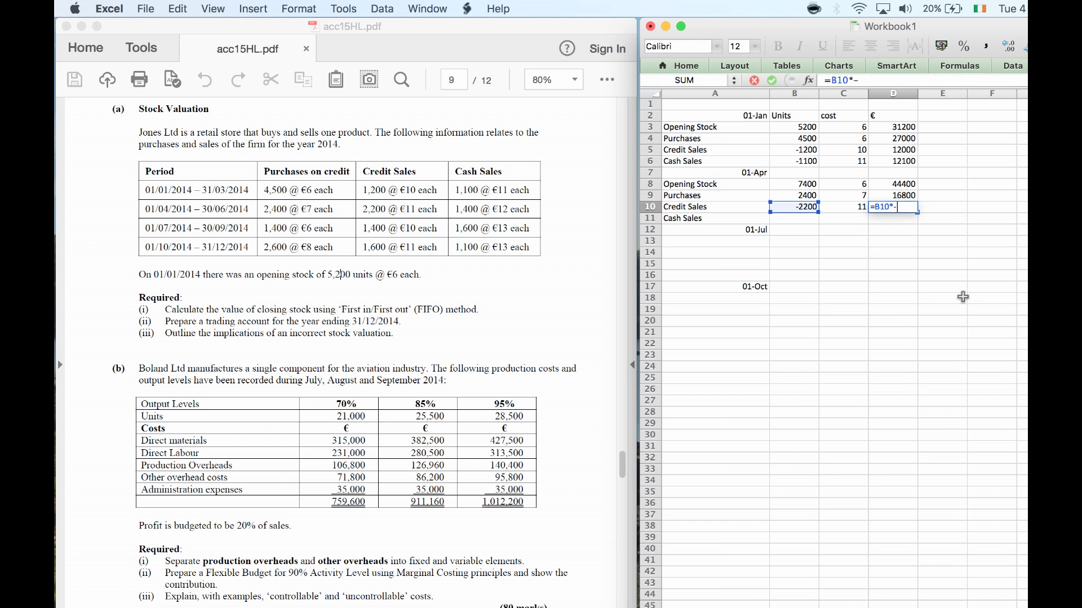
key(Left)
key(Return)
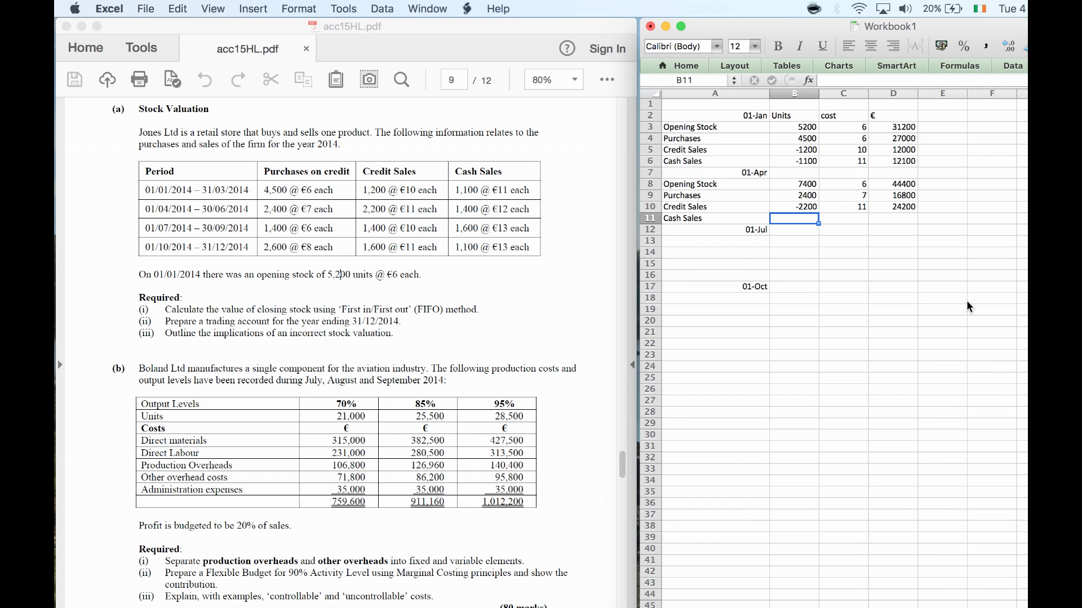
Enter the April cash sales as -1400 units in B11 with a unit price of 12 in C11.
text(-1)
key(BackSpace)
key(BackSpace)
text(-1400)
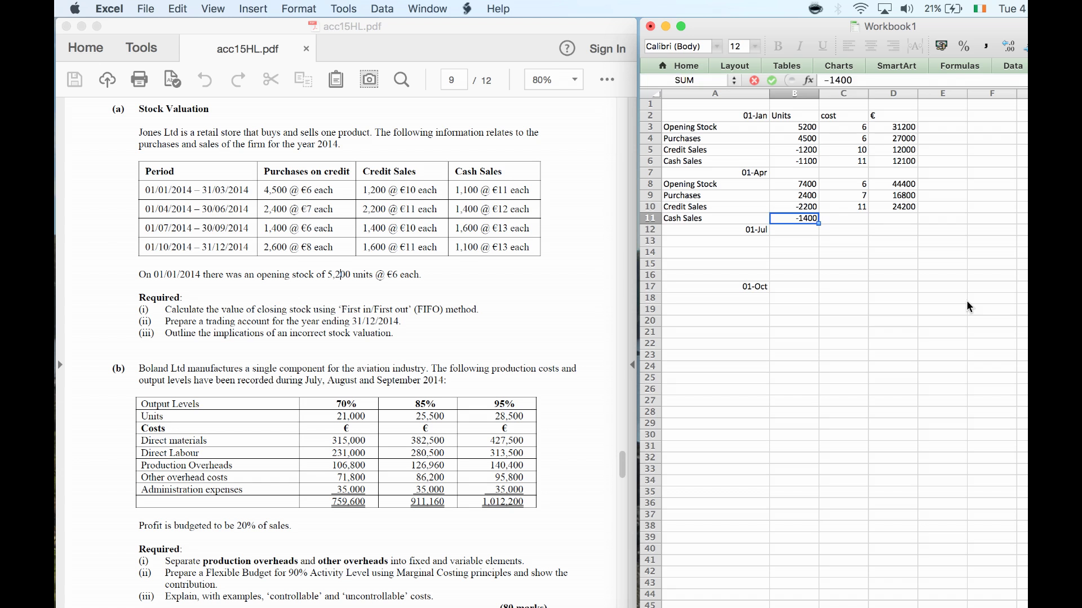
key(Tab)
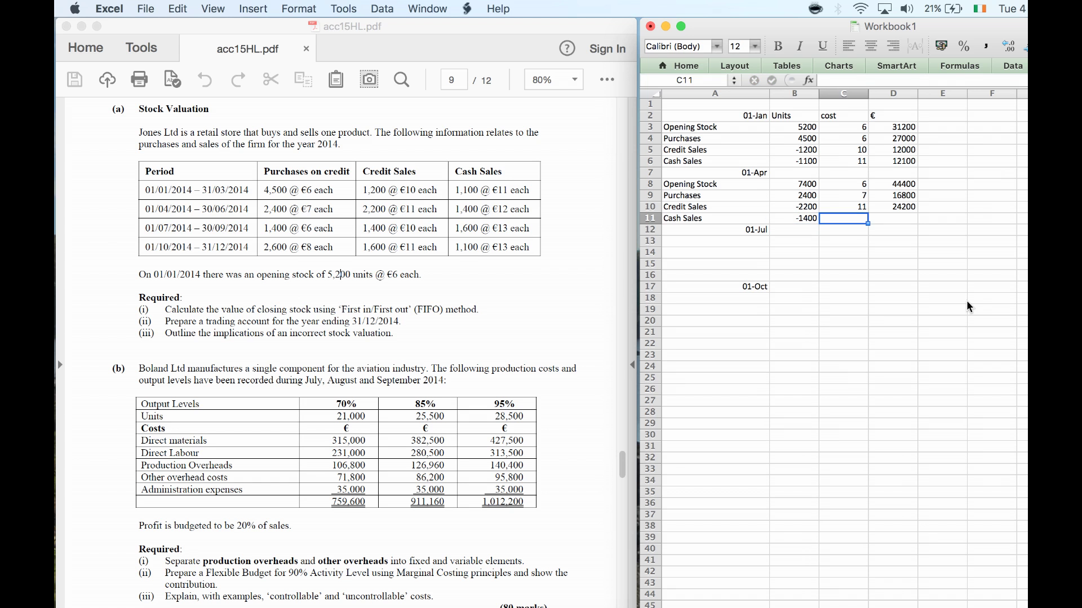
text(12)
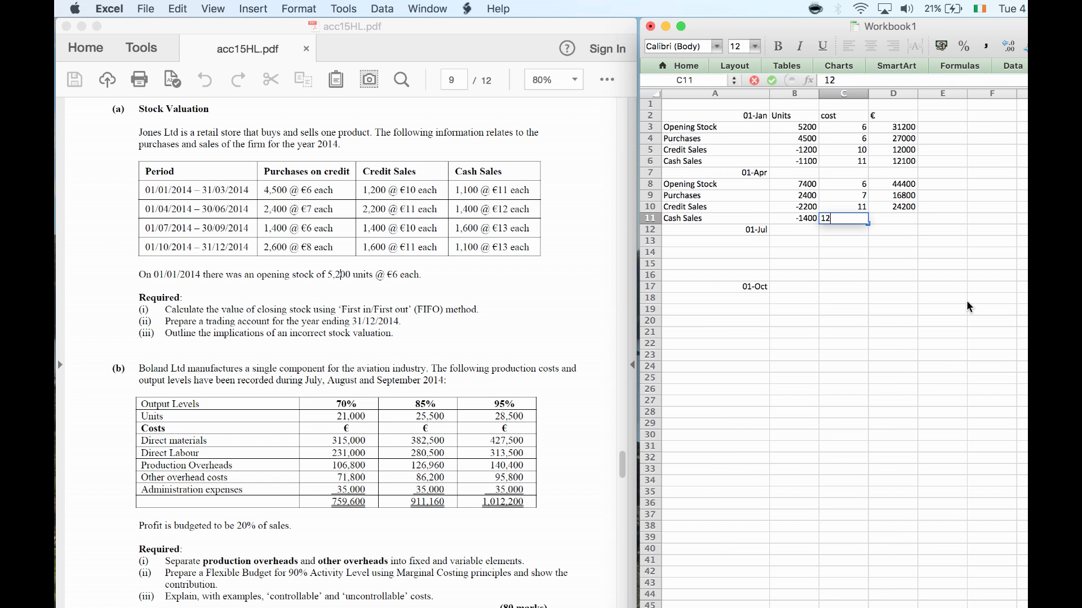
key(Tab)
Calculate the April cash sales value in D11 with the formula =B11*-C11.
text(=)
key(Left)
key(Left)
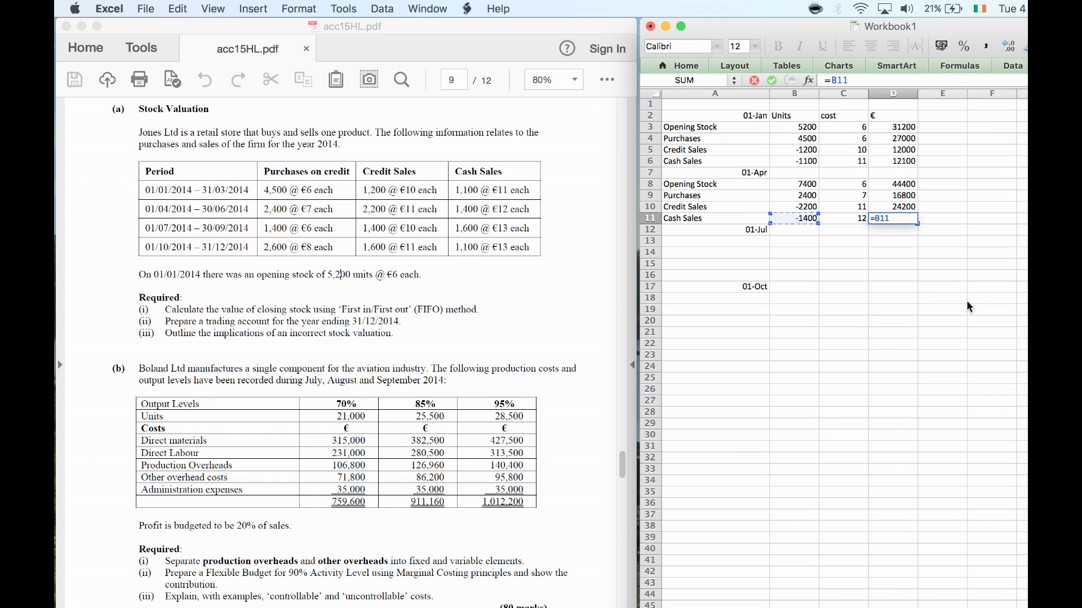
text(*-)
key(Left)
key(Return)
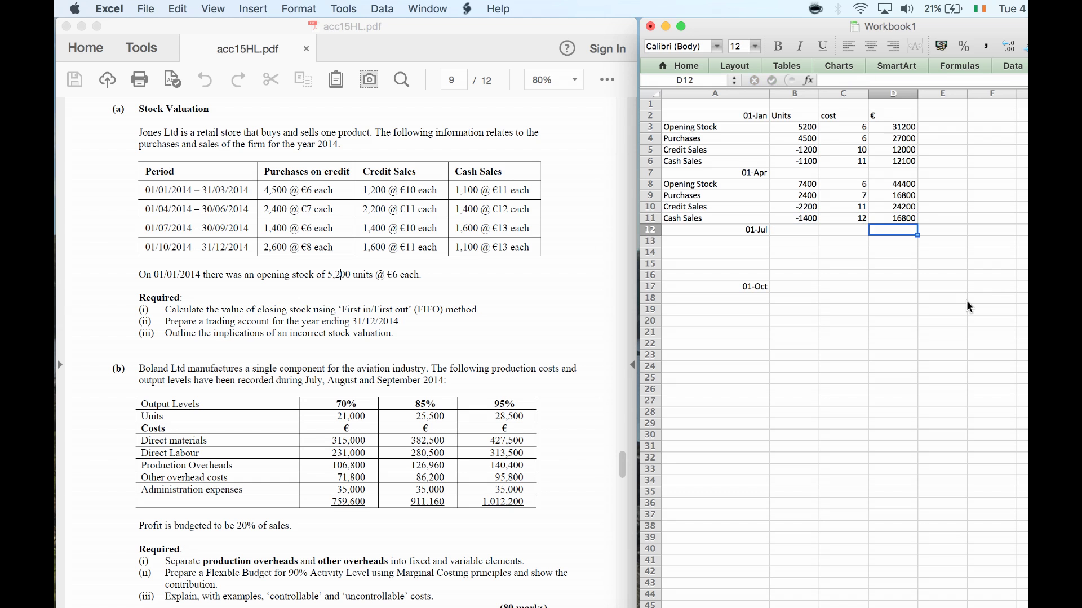
Label A13 as Opening Stock under the 01-Jul date.
key(Down)
key(Left)
key(Left)
key(Left)
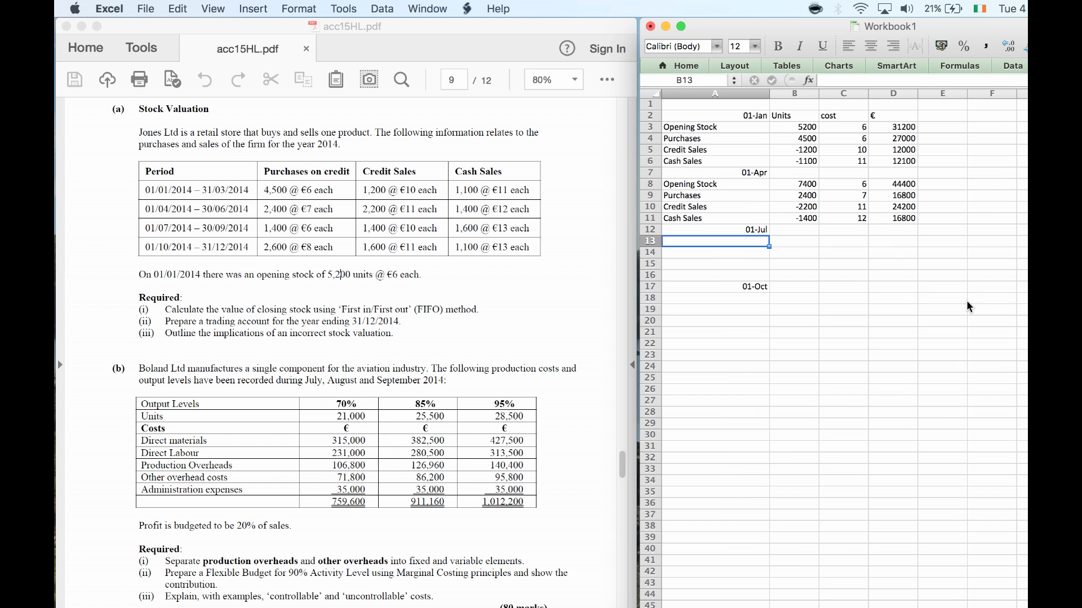
text(Ope)
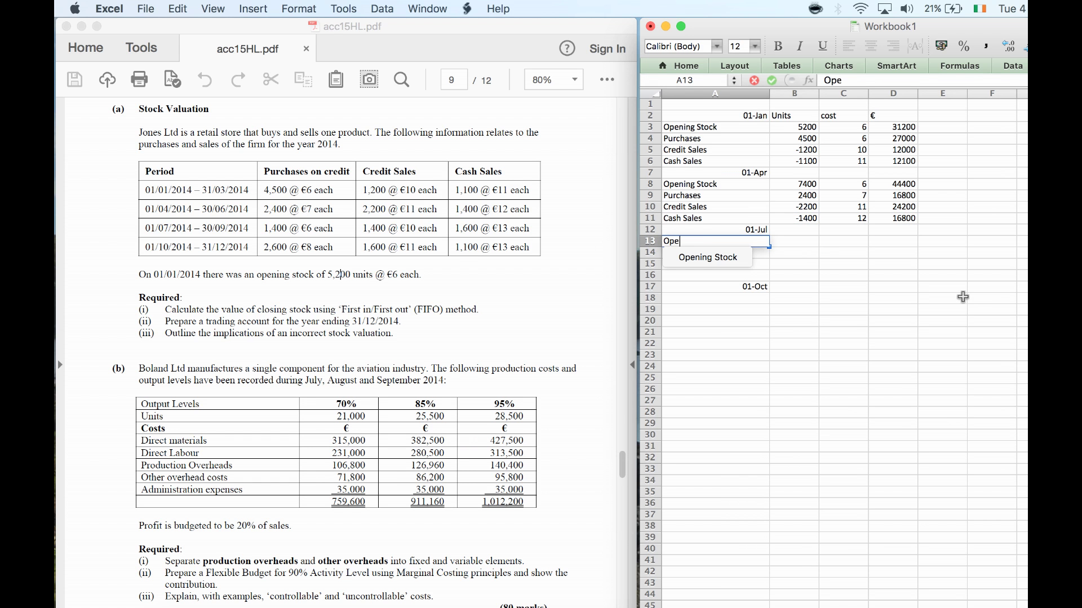
text(ning Stock)
key(Tab)
Calculate the July opening stock units in B13 by summing the April units in B8:B11.
text(=)
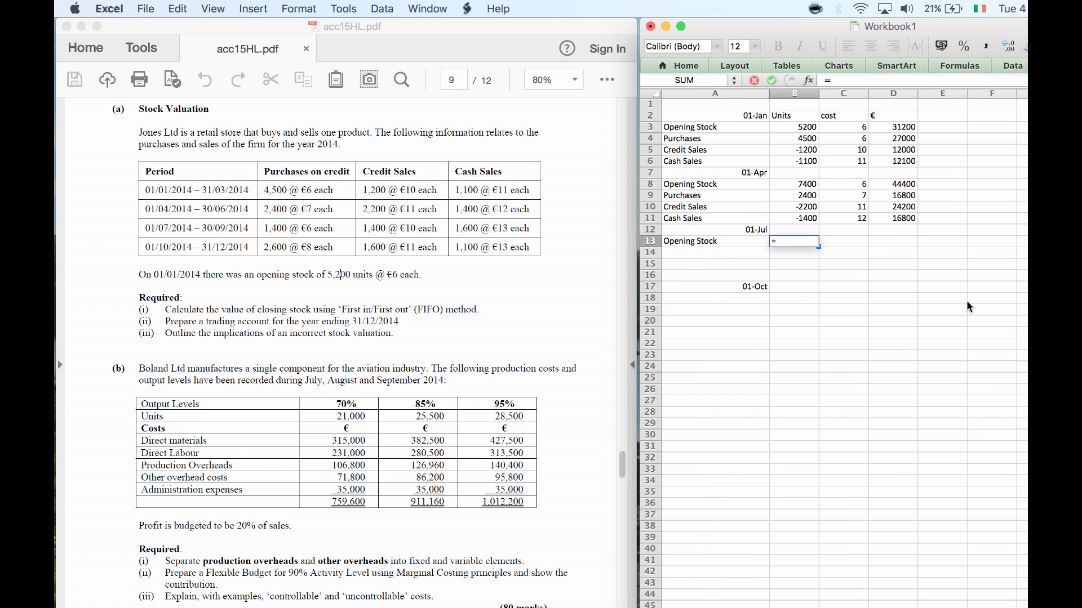
text(sum()
key(Up)
key(Up)
key(Up)
key(Up)
key(Up)
key(shift+Down)
key(shift+Down)
key(shift+Down)
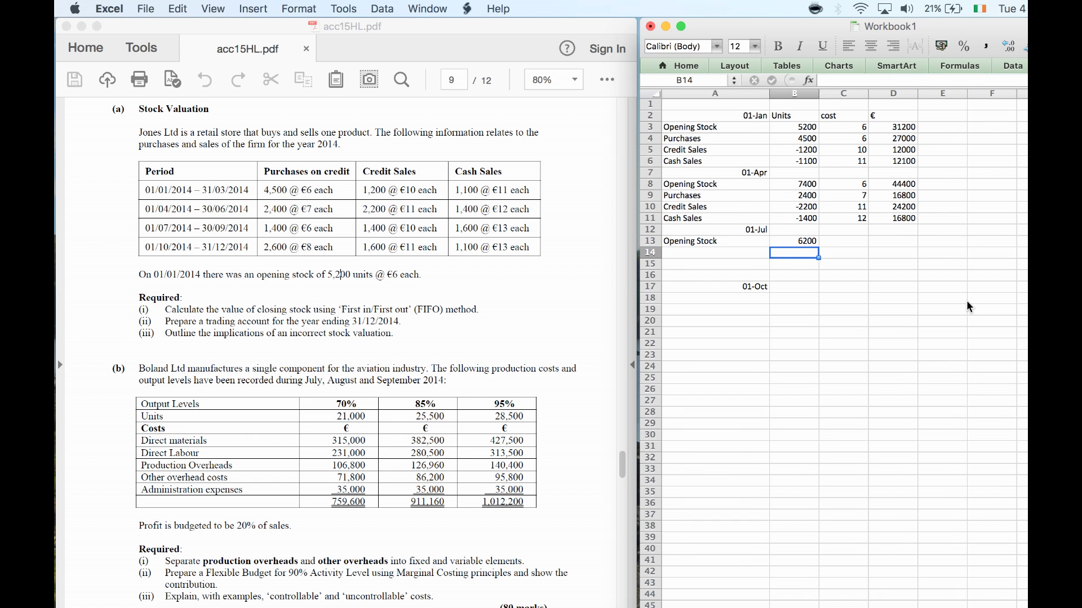
Enter both unit costs, 7 and 6, as text in C13 for the July opening stock.
key(Up)
key(Right)
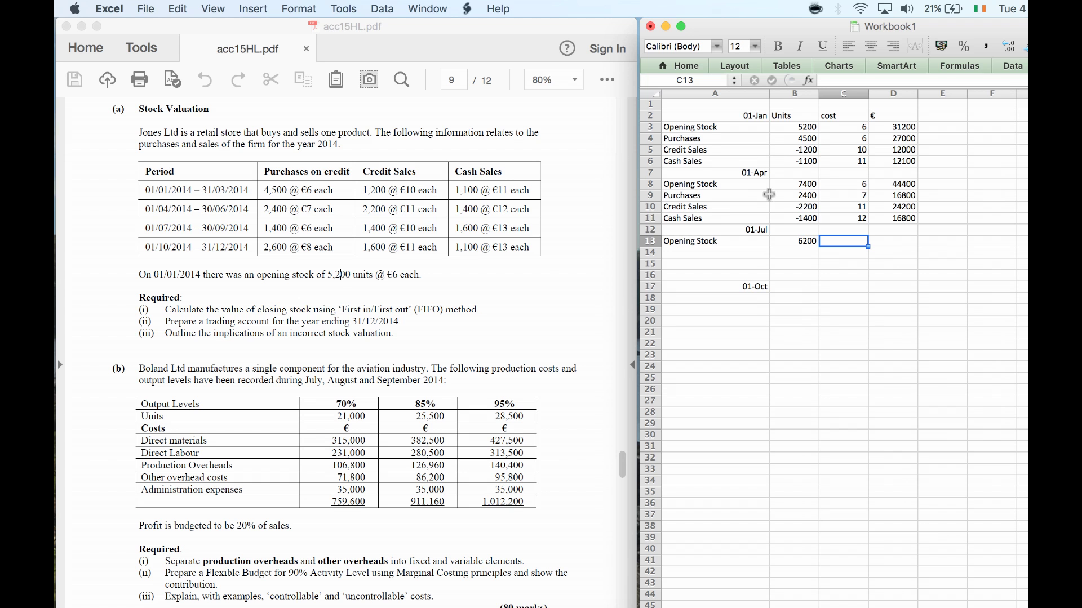
click(798, 216)
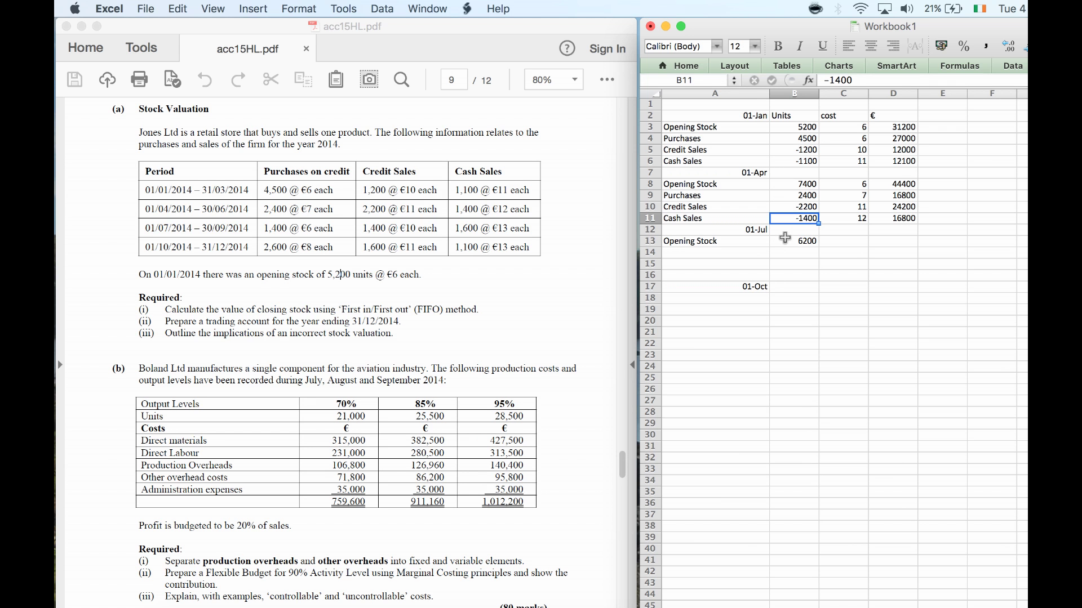
click(842, 236)
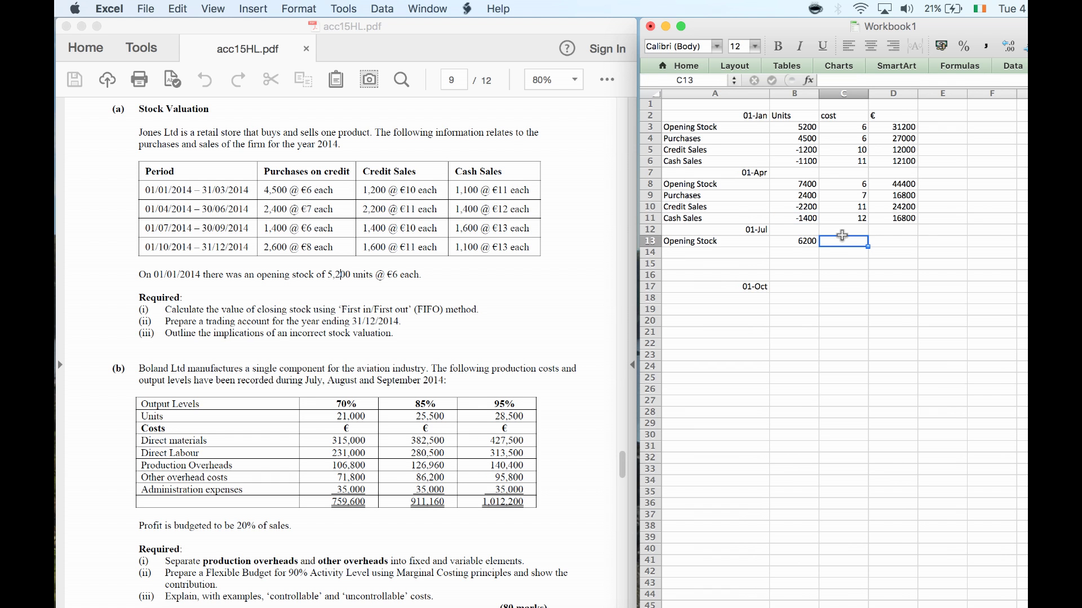
double_click(842, 236)
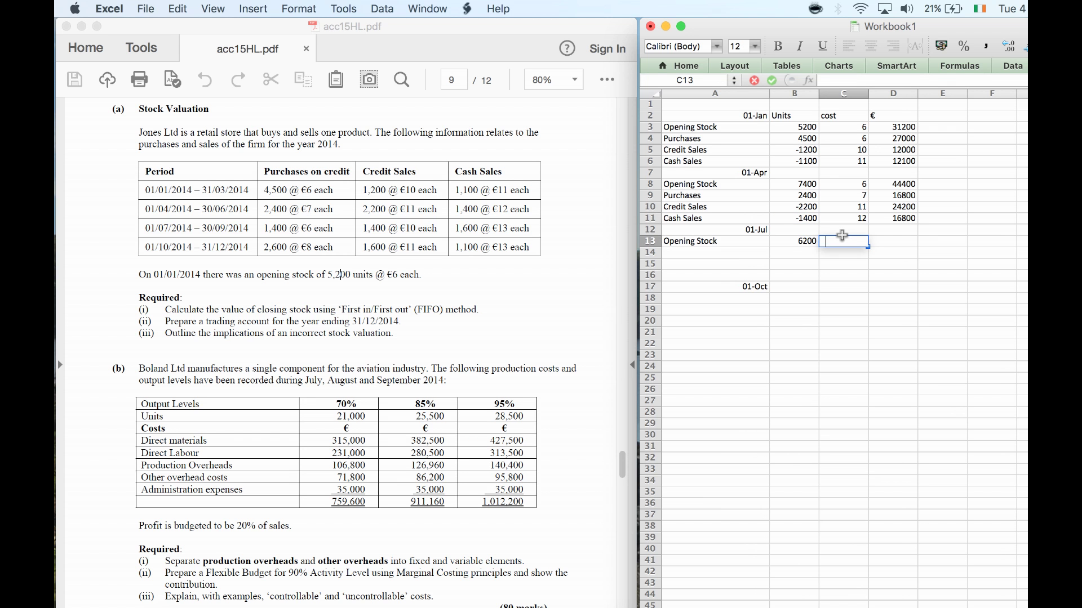
text(7 6)
key(Tab)
key(Tab)
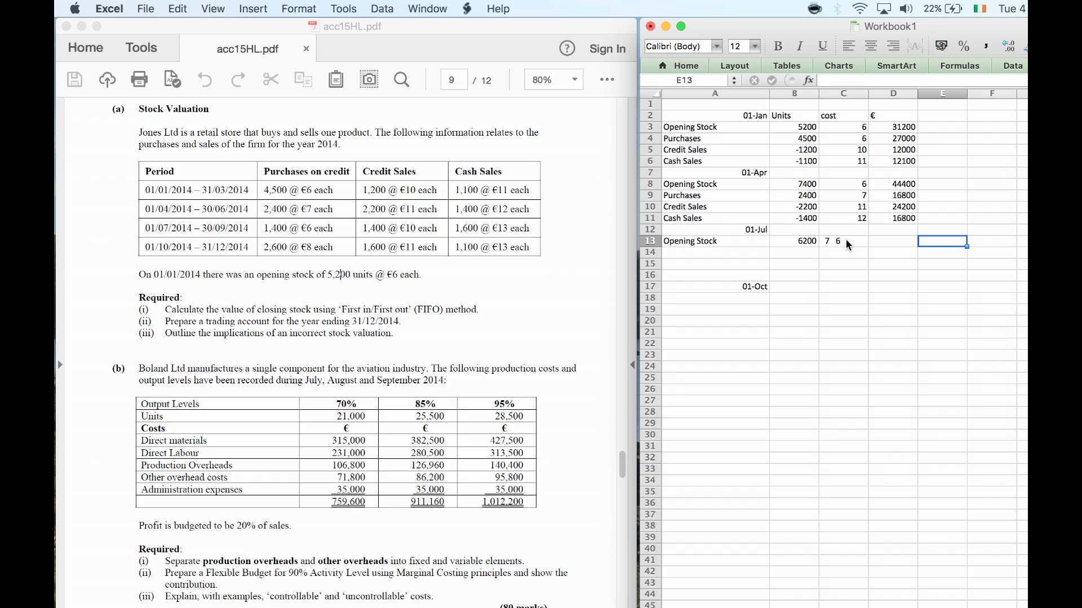
Label A14 as Purchases under the July opening stock.
key(Left)
key(Left)
key(Left)
key(Down)
key(Left)
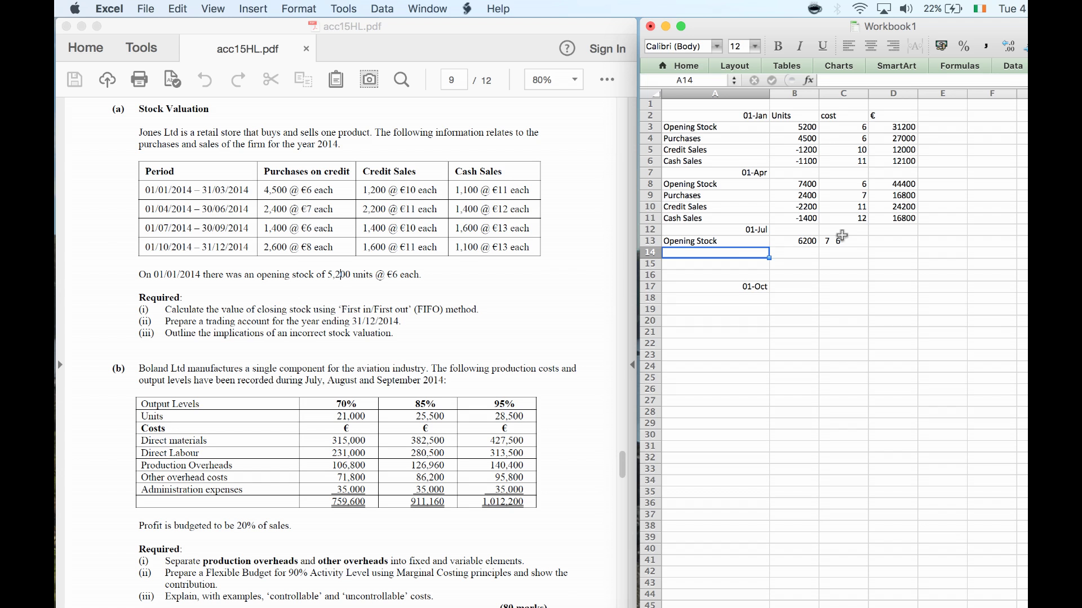
text(Pur)
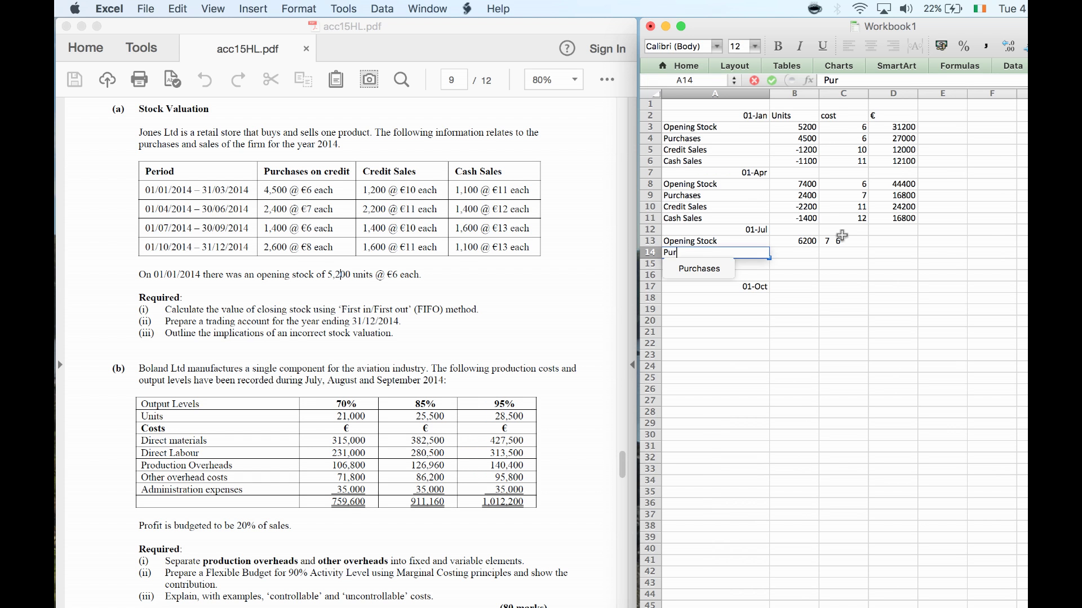
text(chases)
key(Tab)
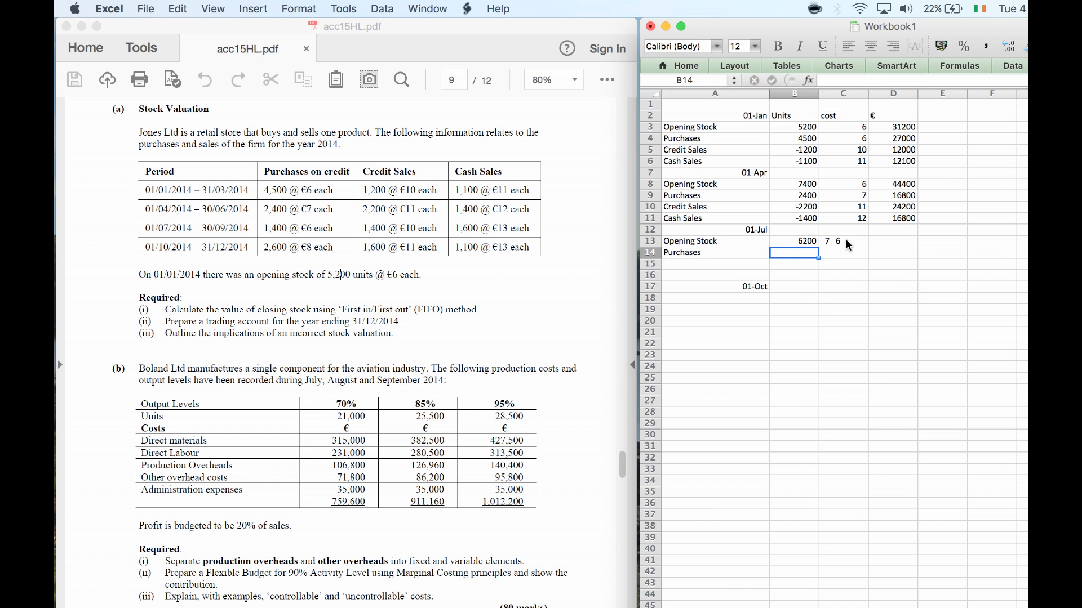
Enter July purchases of 1400 units at a cost of 6 and calculate their value in D14 as B14*C14.
text(1400)
key(Tab)
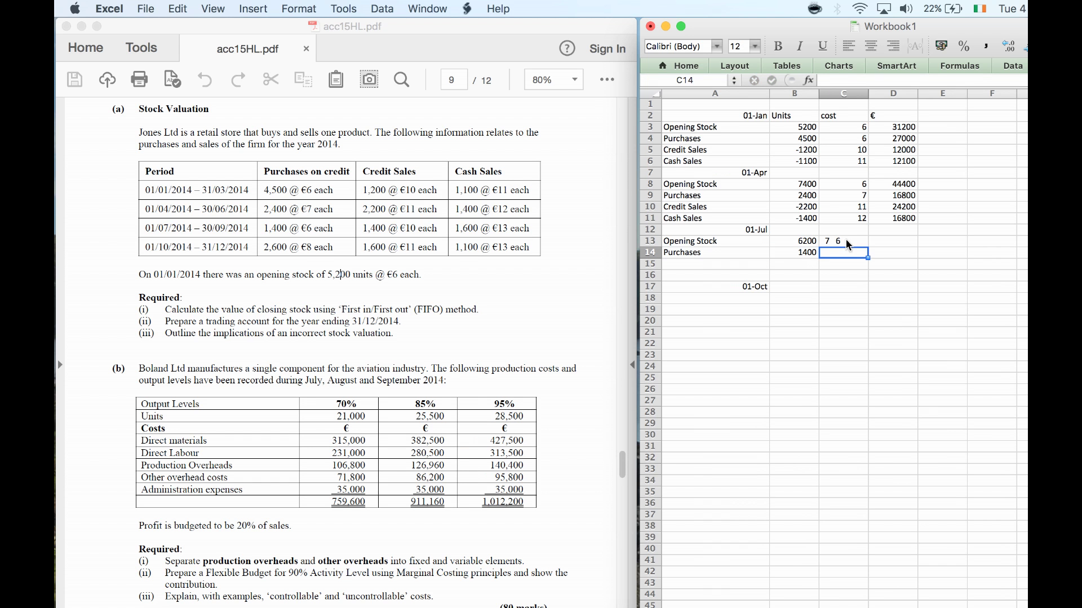
text(6)
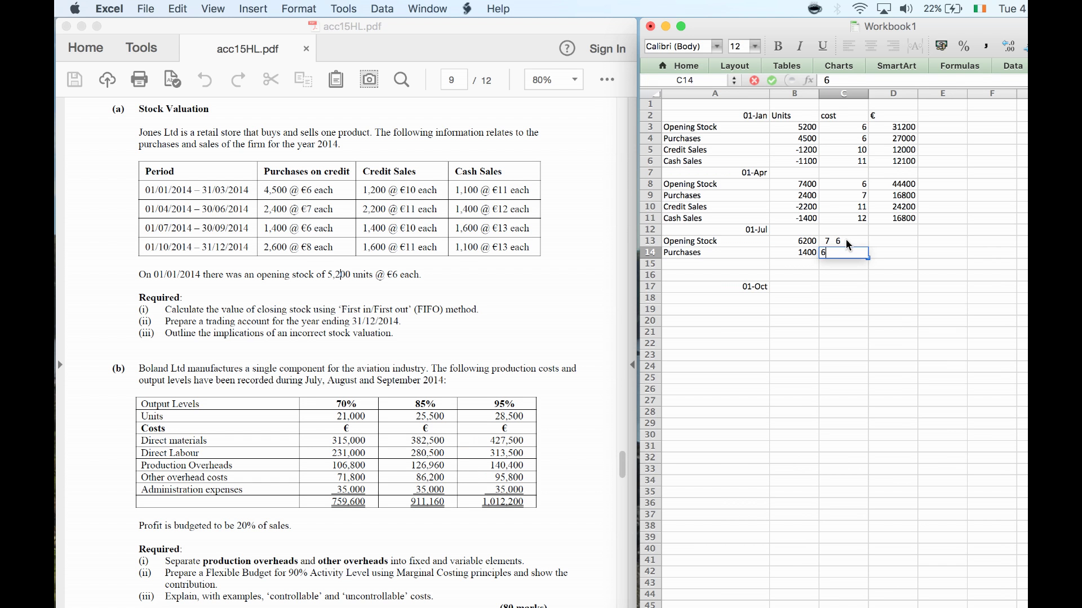
key(Tab)
text(=)
key(Left)
key(Left)
text(*)
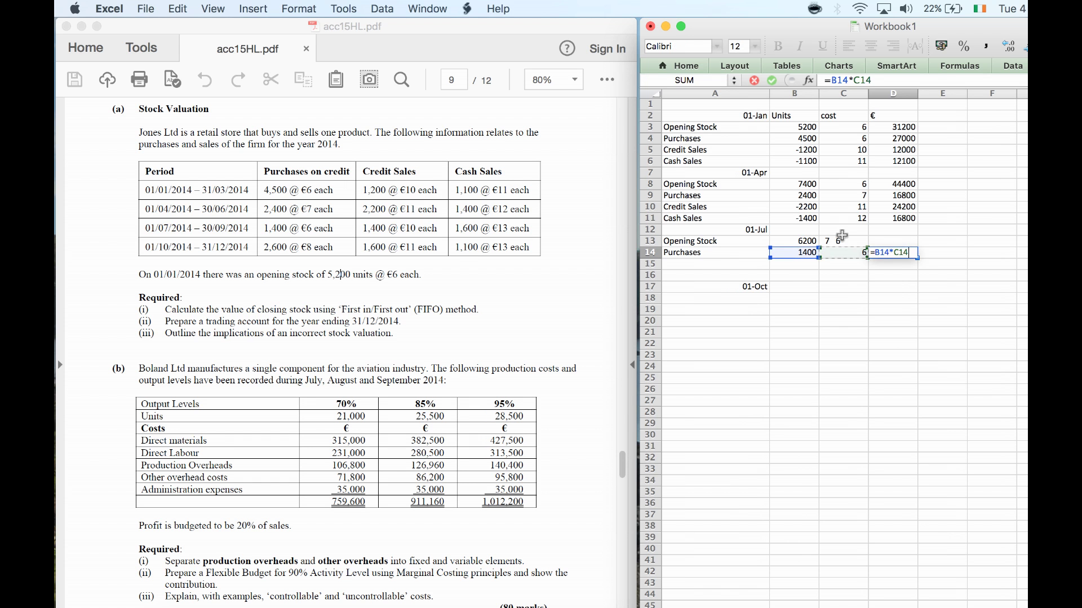
key(Left)
key(Return)
Label A15 as Credit Sales and A16 as Cash Sales under the July purchases.
text(Credit)
key(Return)
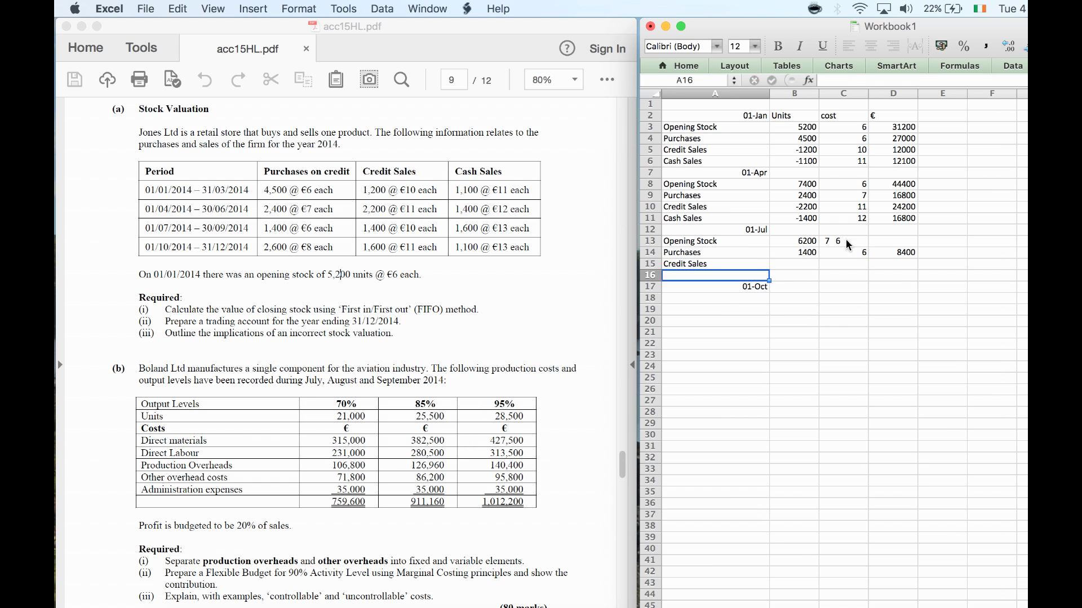
text(Cash)
key(Down)
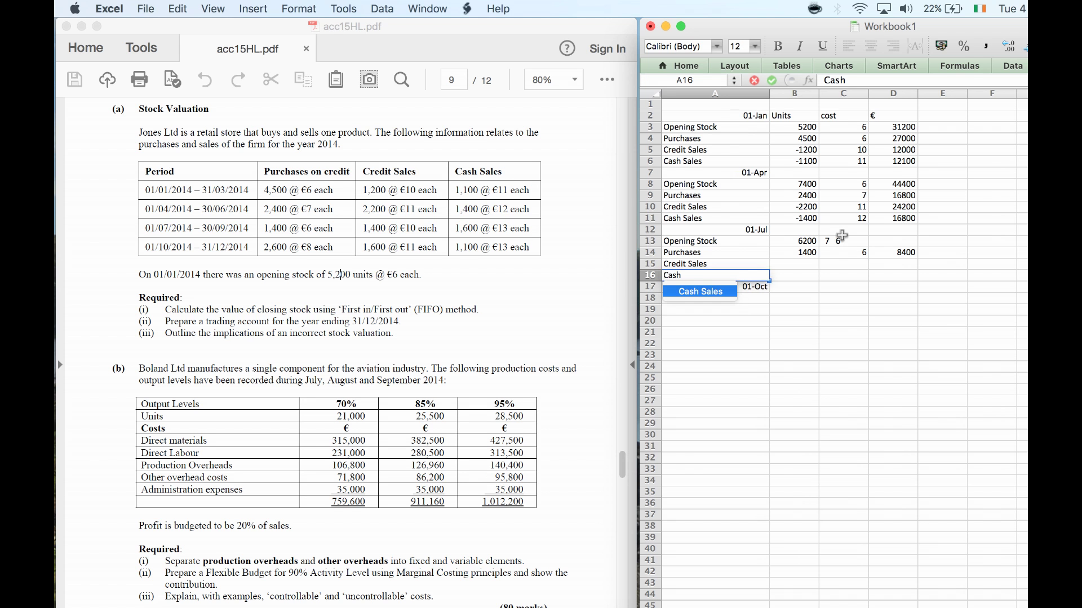
key(Return)
Enter July credit sales of -1400 units in B15 at a unit price of 10 in C15.
key(Up)
key(Up)
key(Right)
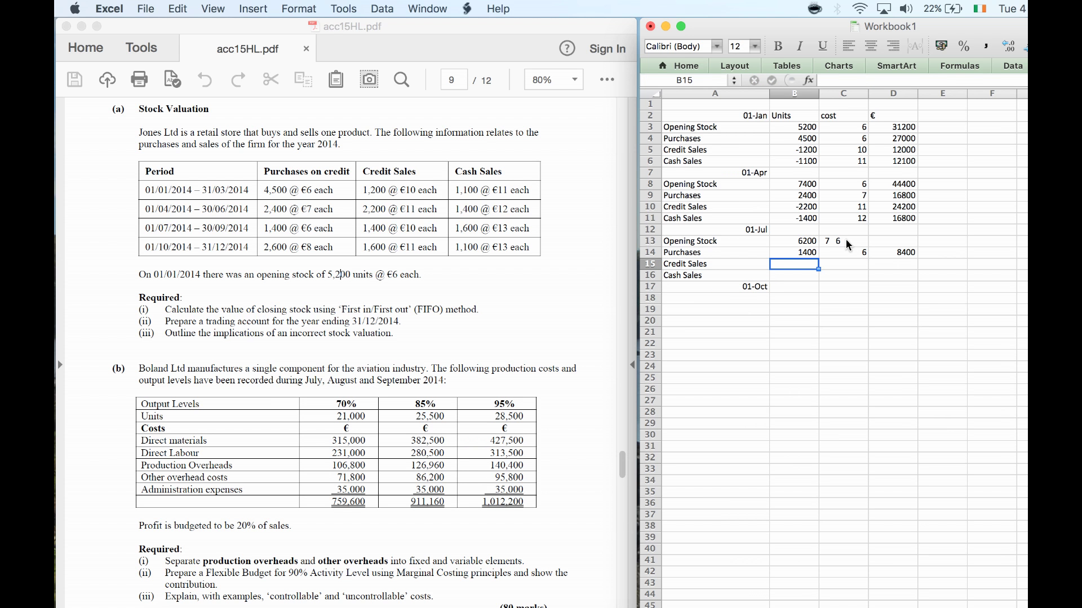
key(ctrl+u)
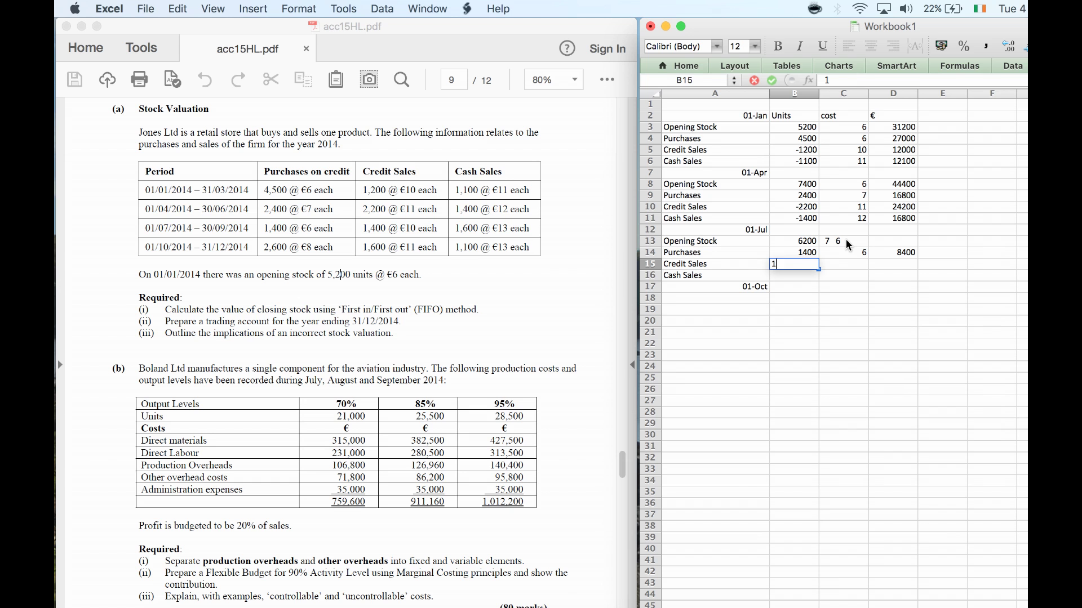
text(-1400)
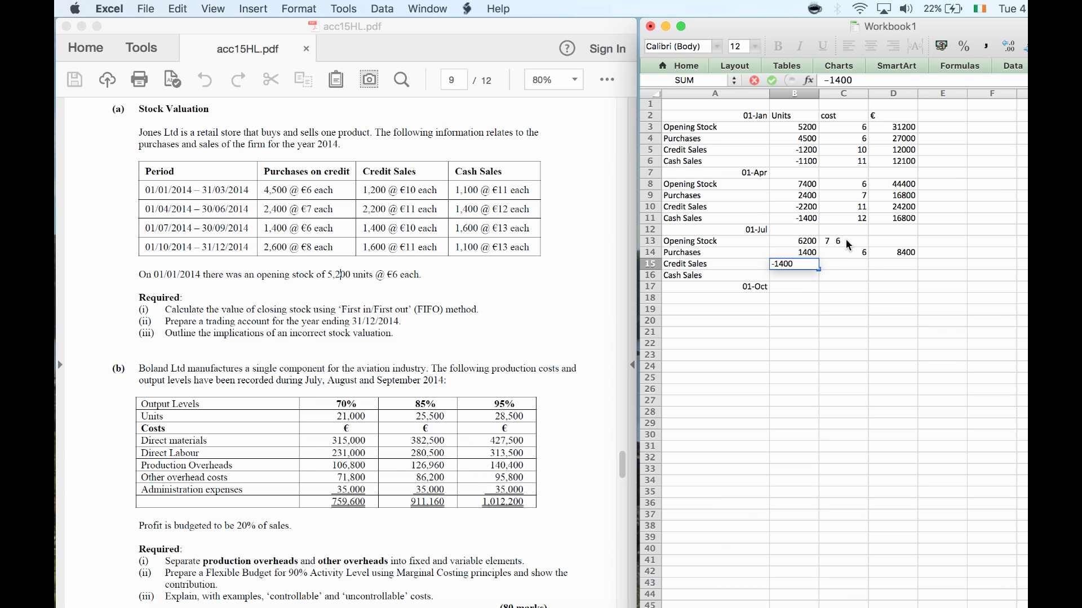
key(Tab)
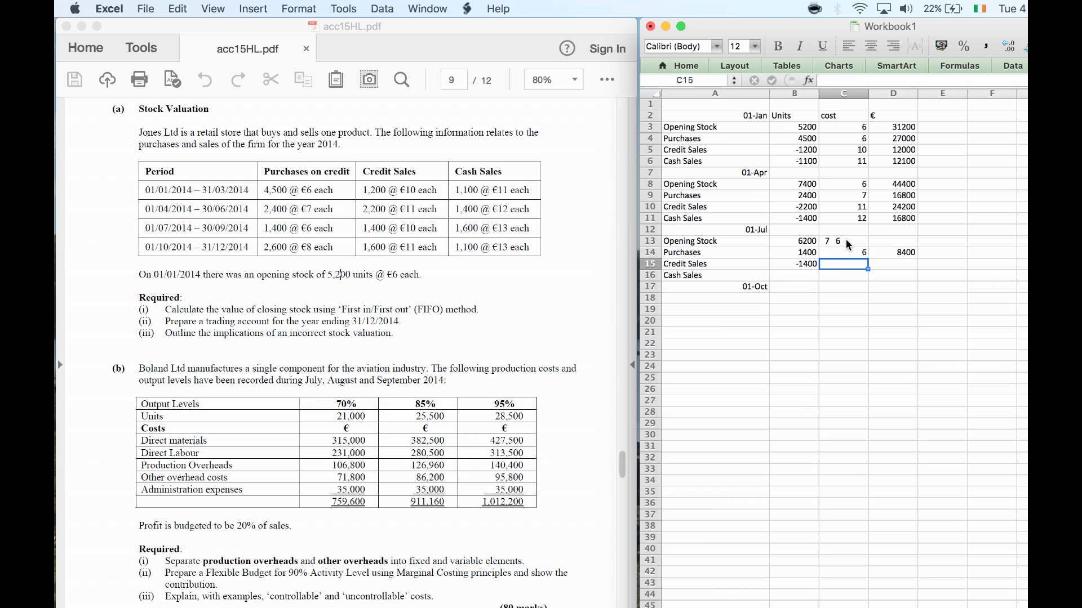
text(10)
key(Tab)
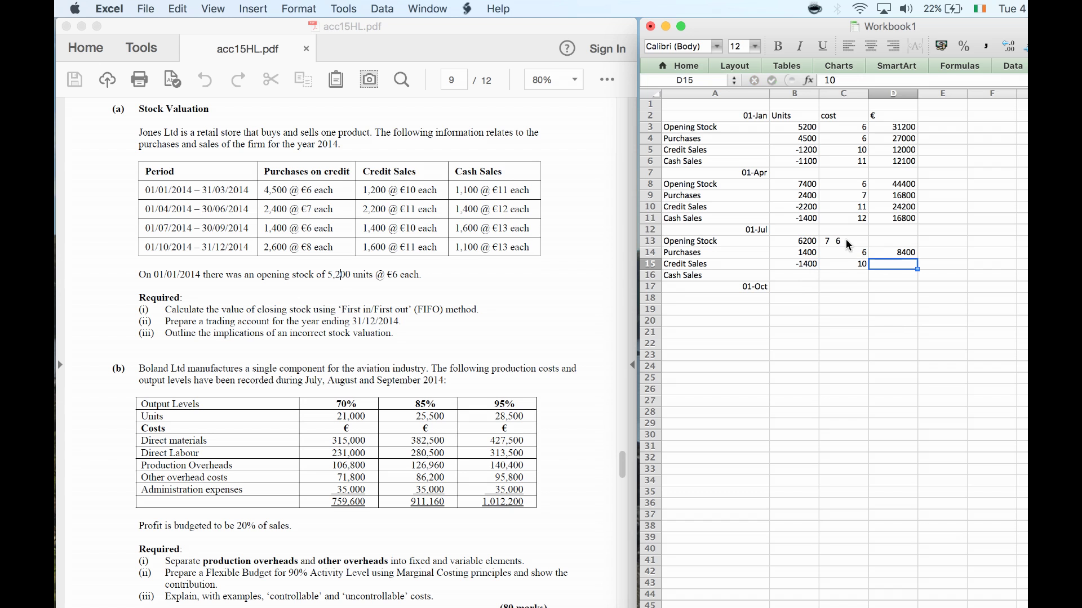
text(=)
key(Escape)
key(Left)
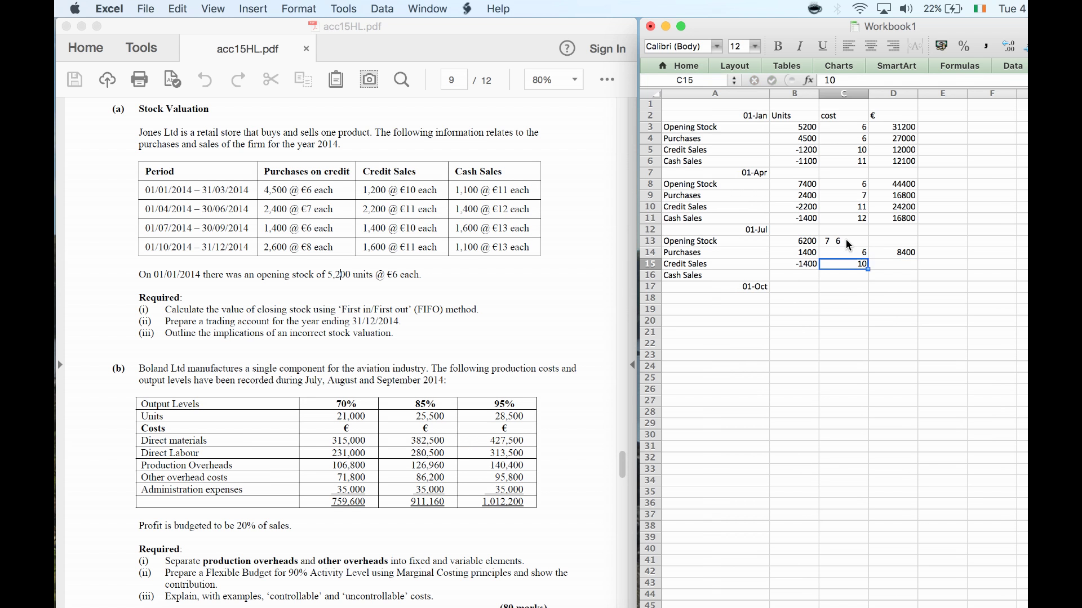
key(Left)
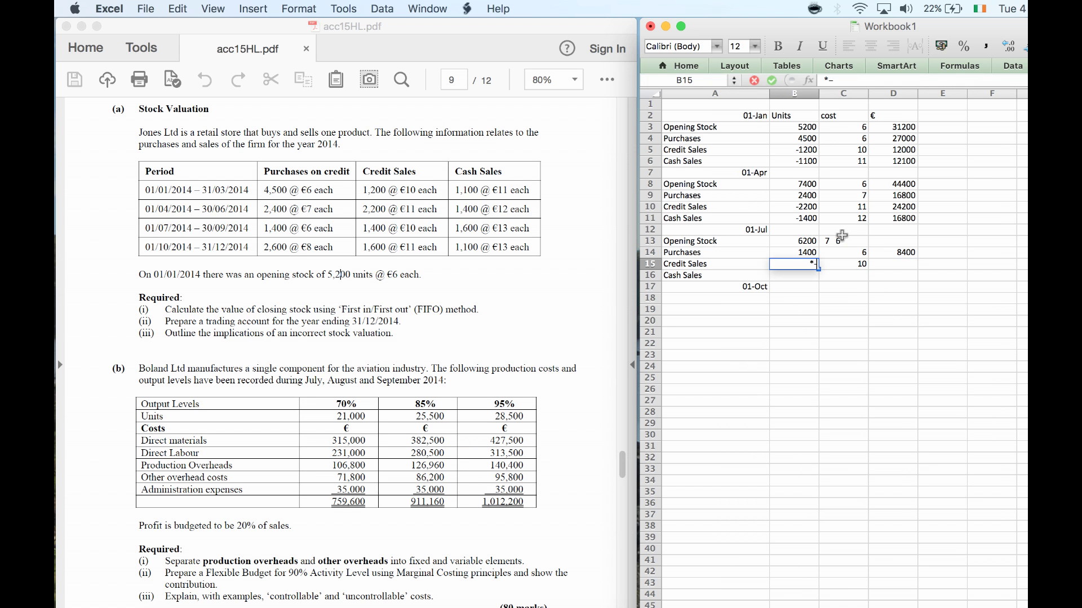
text(*-)
key(BackSpace)
text(-1400)
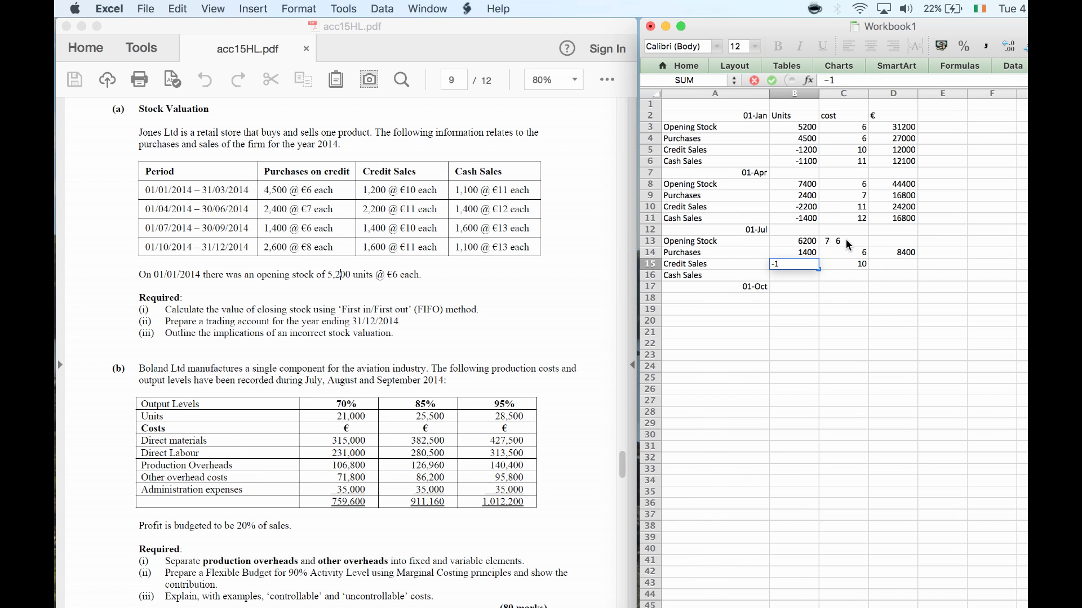
key(Tab)
key(Tab)
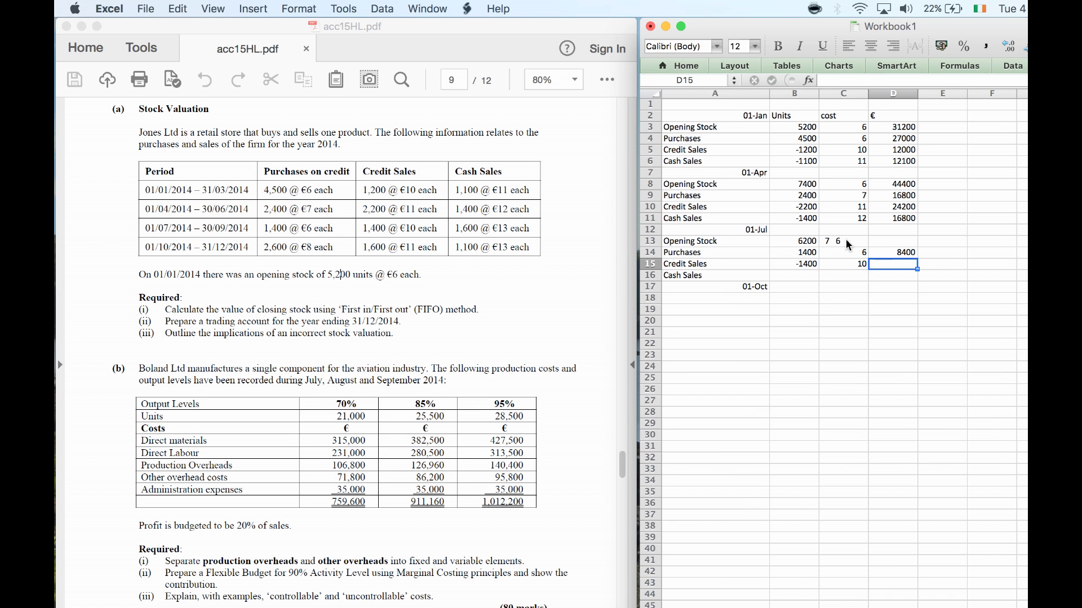
Calculate the July credit sales value in D15 by multiplying B15 by negative C15.
text(=)
key(Left)
key(Left)
text(*-)
key(Left)
key(Return)
Enter July cash sales of -1600 units in B16 at a unit price of 13 in C16.
key(Left)
key(Left)
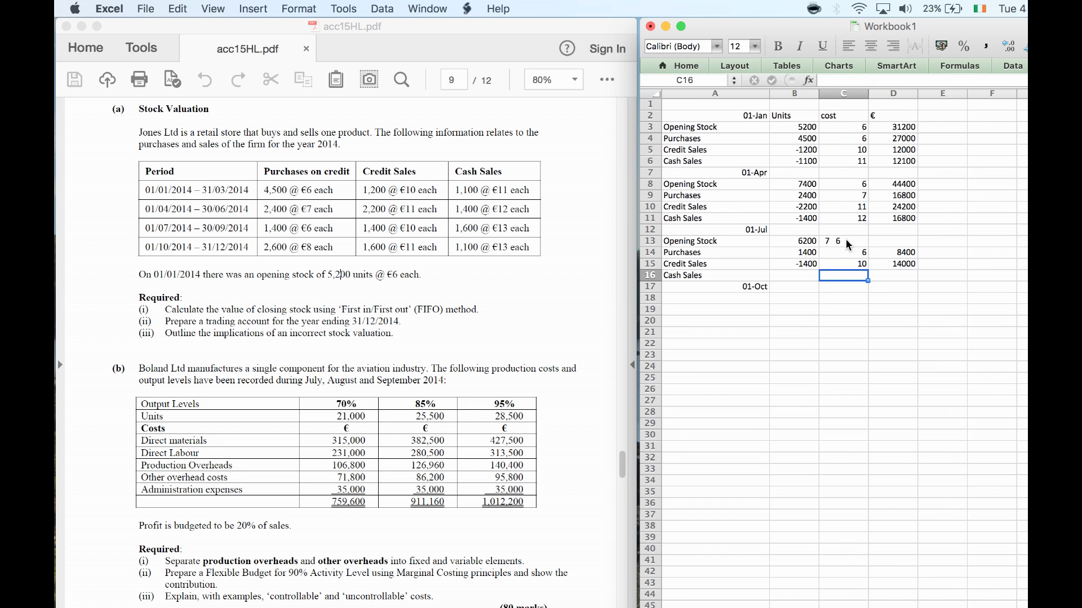
text(-1)
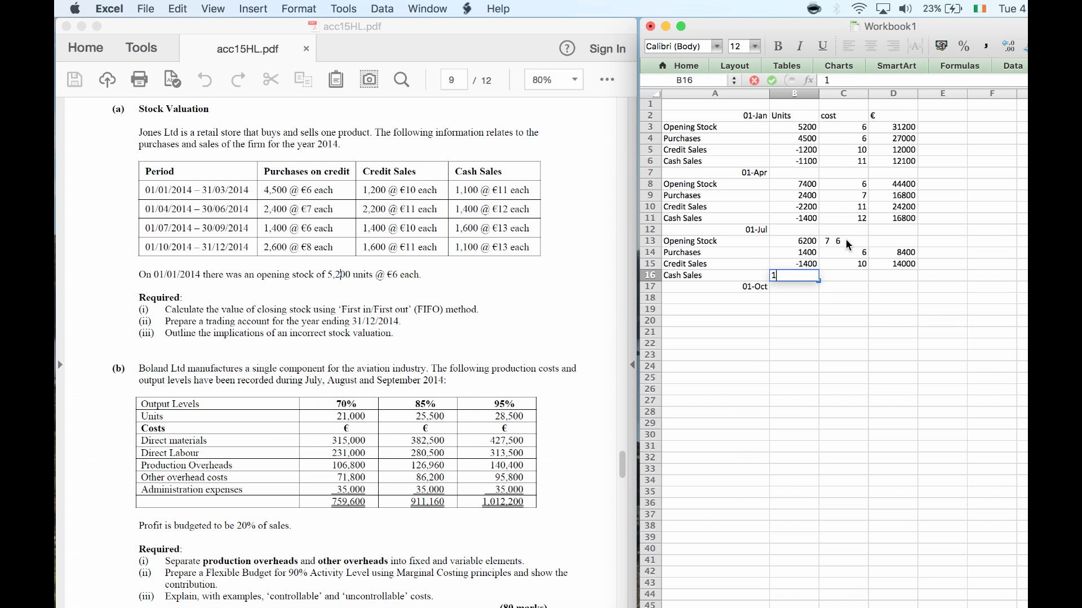
key(BackSpace)
key(BackSpace)
text(-1600)
key(Tab)
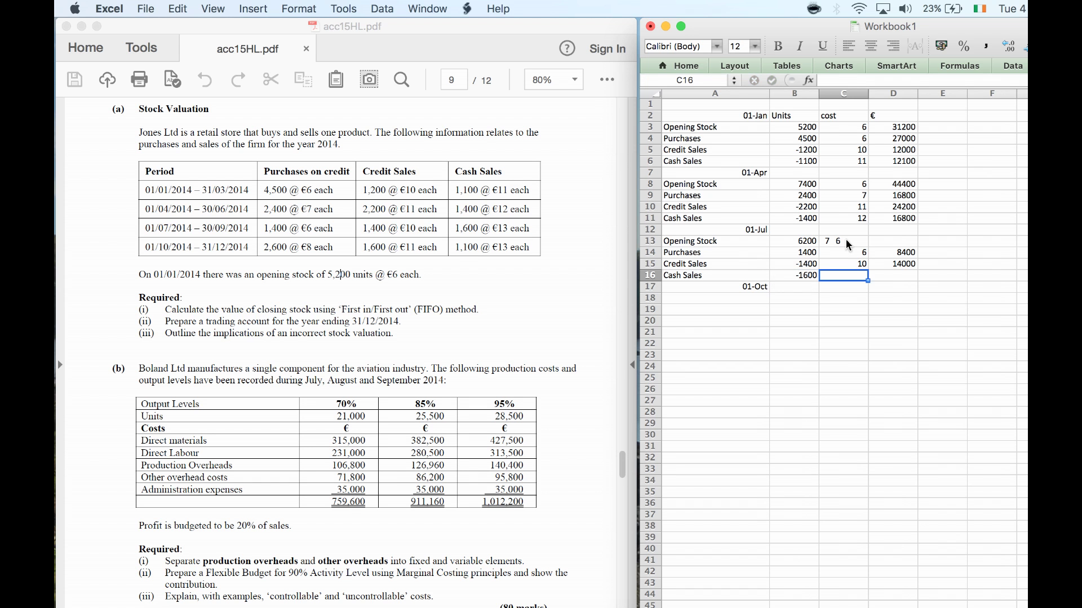
text(13)
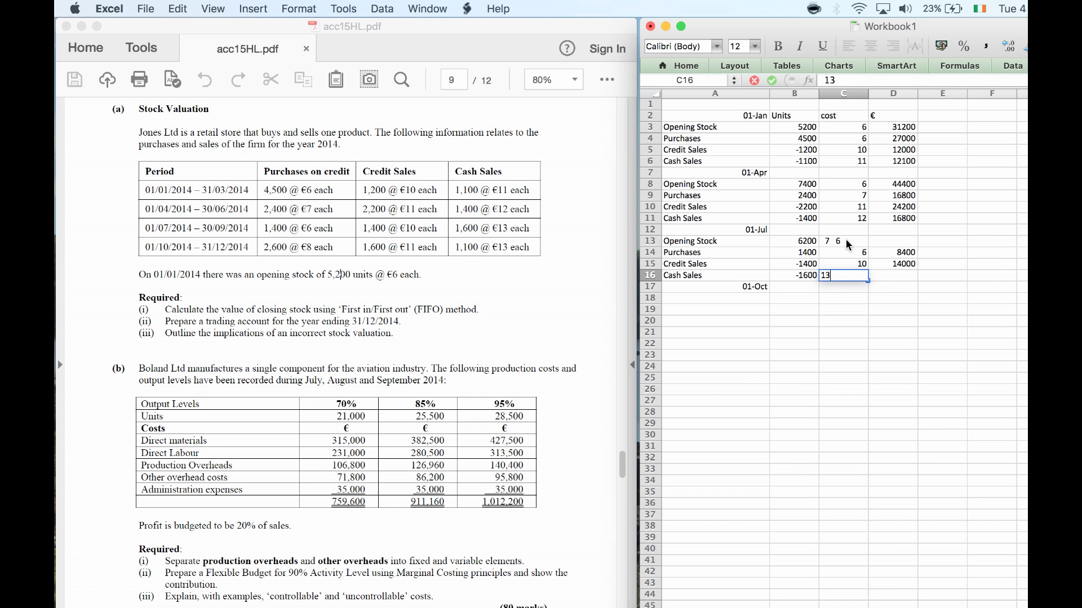
key(Tab)
Calculate the July cash sales value in D16 by multiplying B16 by negative C16.
text(=)
key(Left)
key(Left)
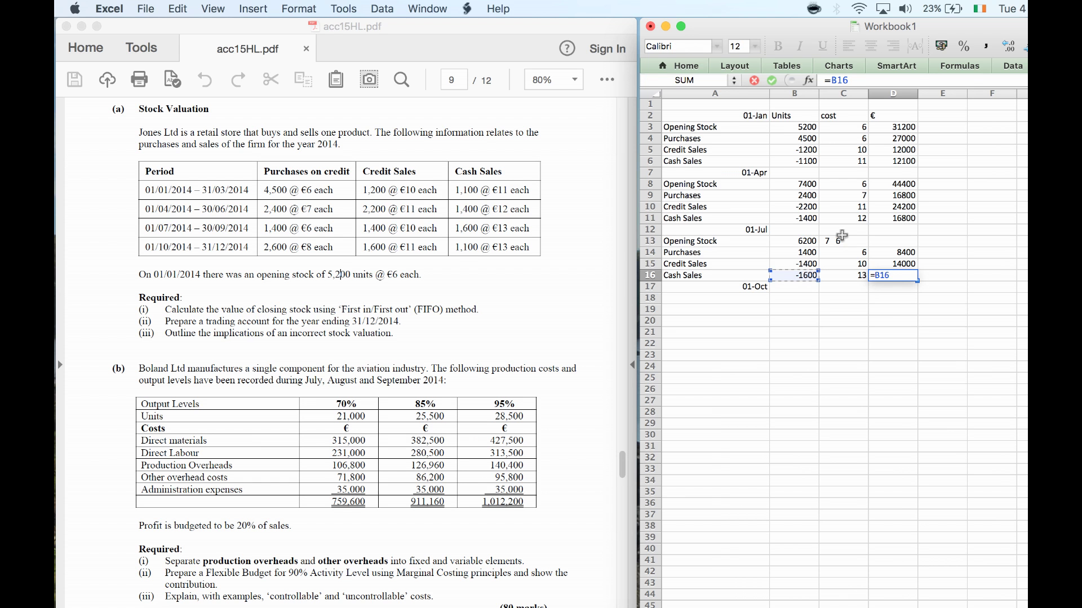
text(*-)
key(Left)
key(Return)
Label A18:A21 under the 01-Oct date as Opening Stock, Purchases, Credit Sales and Cash Sales.
key(Left)
key(Left)
key(Left)
key(Down)
text(Opening Stock)
key(Return)
text(Pur)
key(Return)
text(Cre)
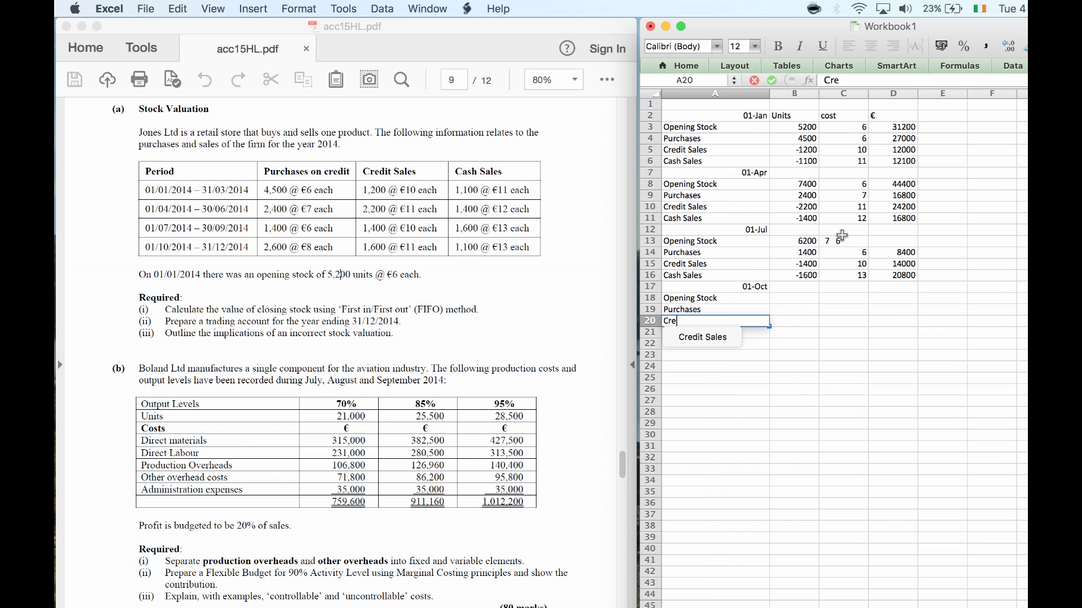
key(Down)
key(Return)
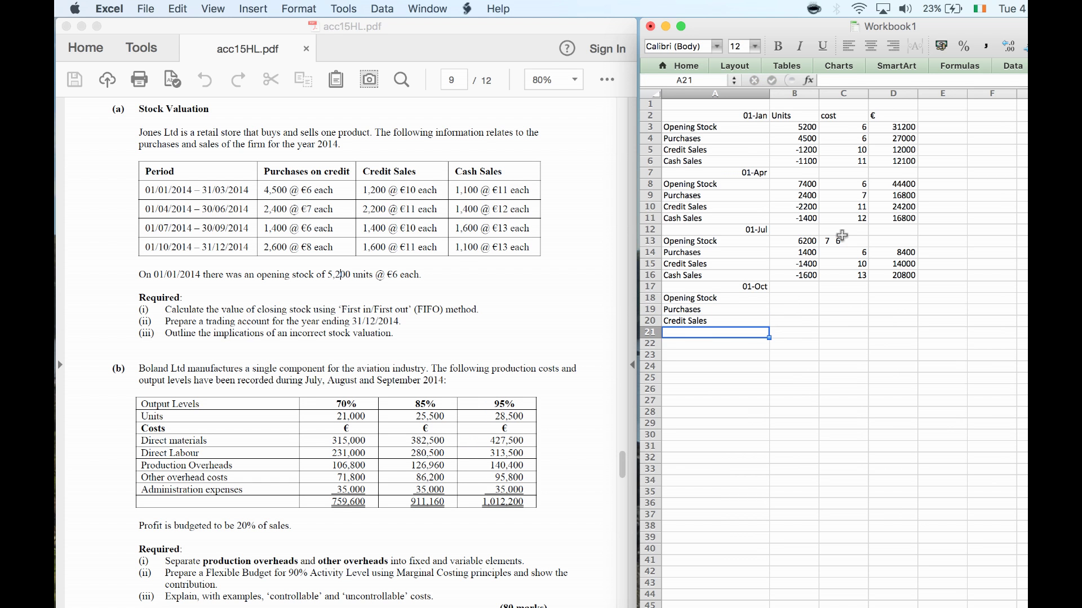
text(Cas)
key(Down)
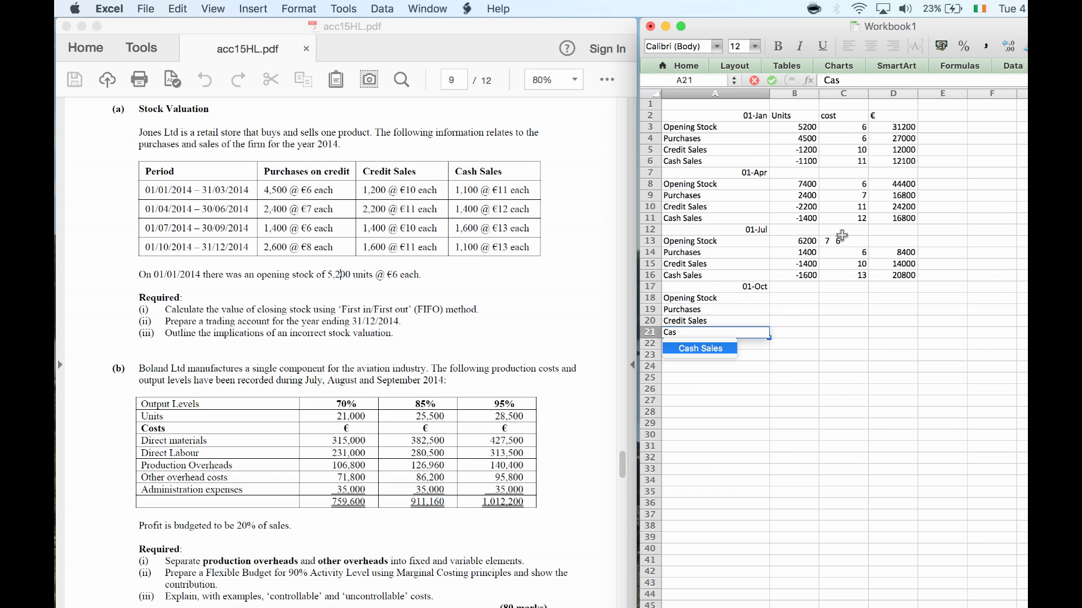
key(Return)
Label A23 as Closing Stock, leaving one blank row below the October cash sales.
key(Return)
text(Cl)
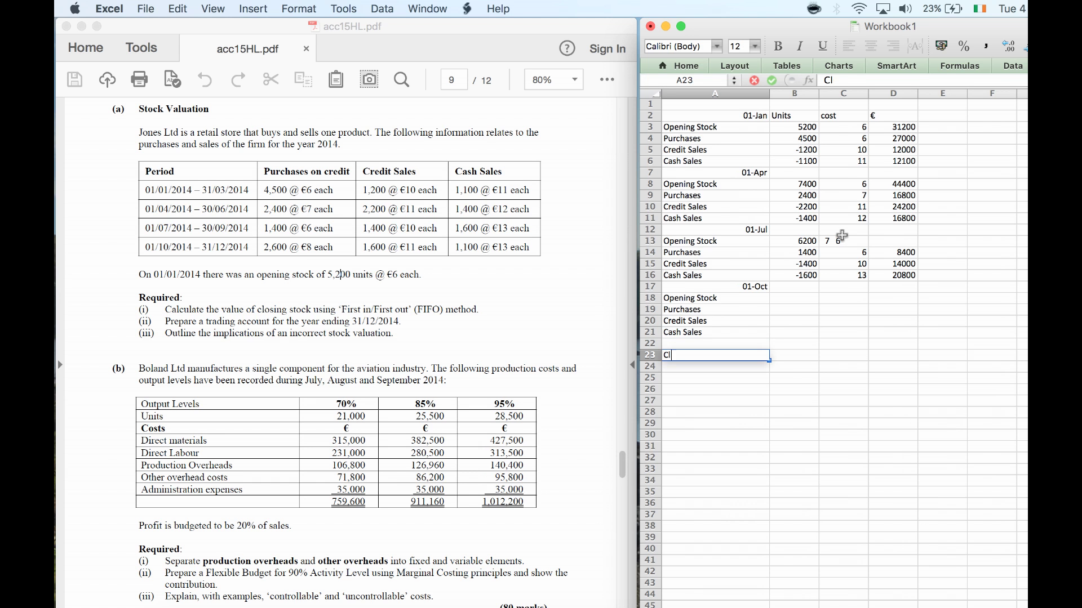
text(osing Stock)
key(Tab)
Calculate the October opening stock units in B18 by summing the July units in B13:B16.
key(Up)
key(Up)
key(Up)
key(Up)
key(Up)
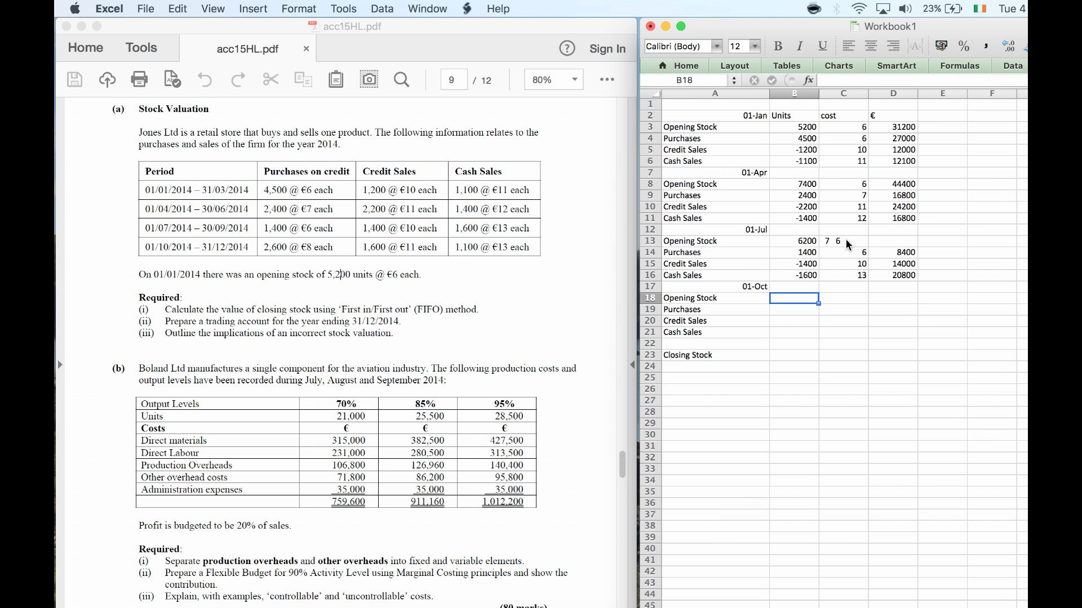
text(=sum()
key(Left)
key(shift+Down)
key(shift+Down)
key(shift+Down)
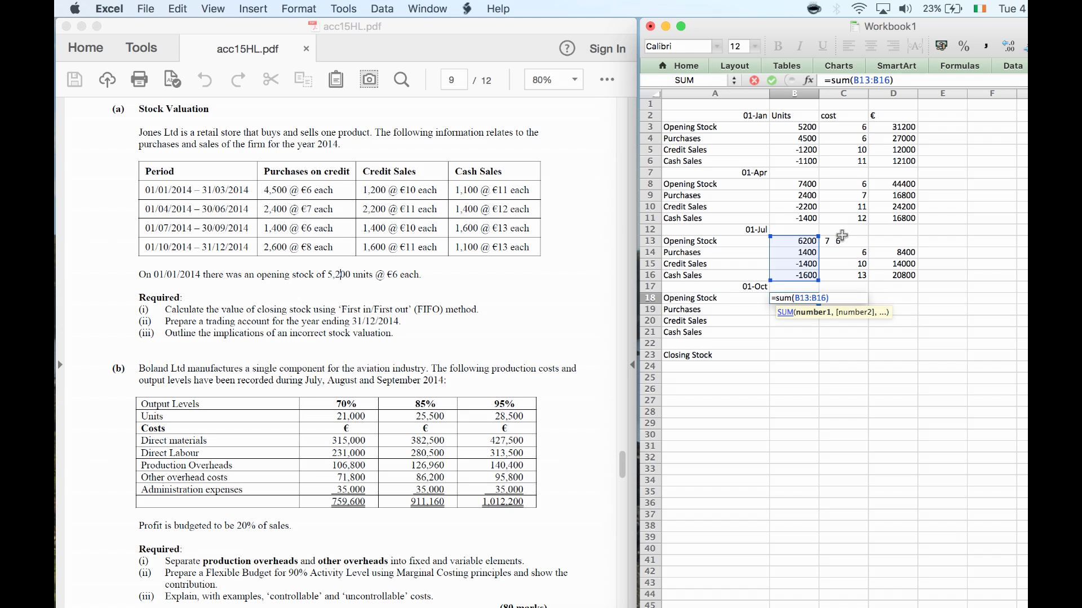
key(Return)
Enter both unit costs, 7 and 6, as text in C18 for the October opening stock.
key(Up)
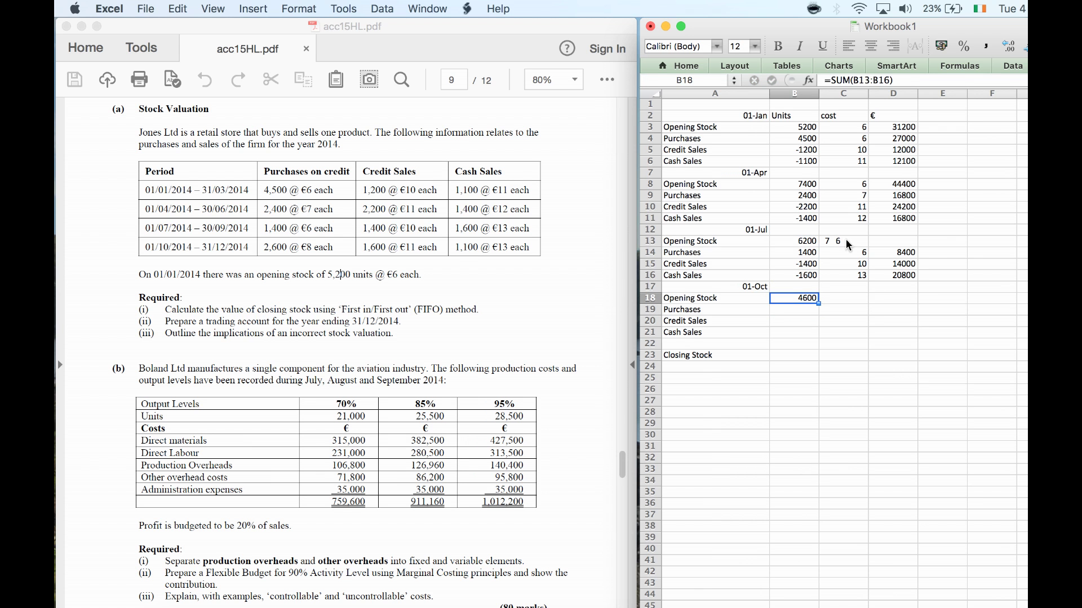
key(Right)
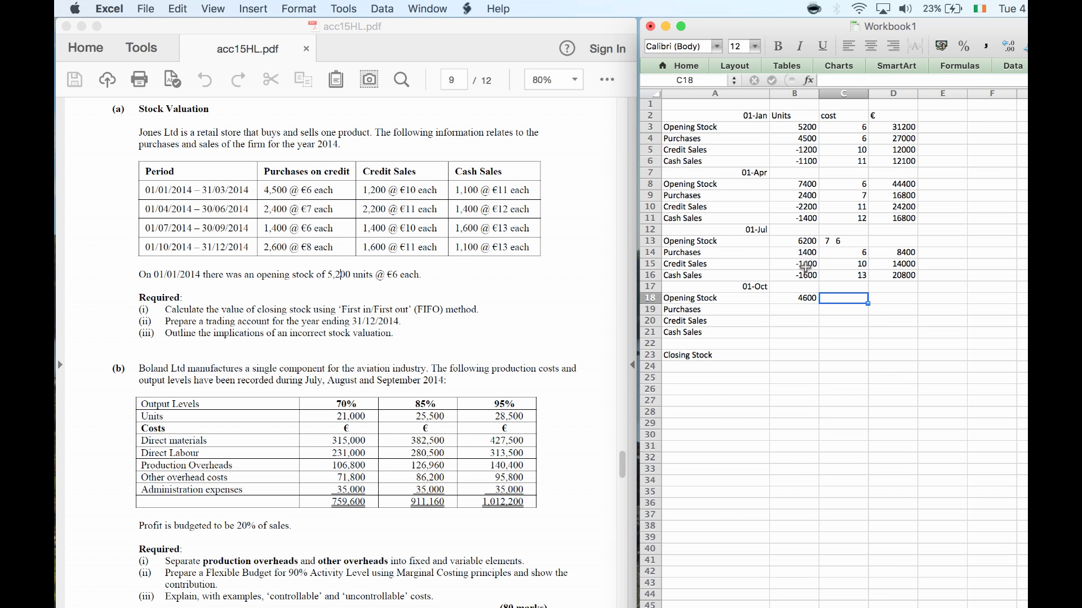
double_click(831, 293)
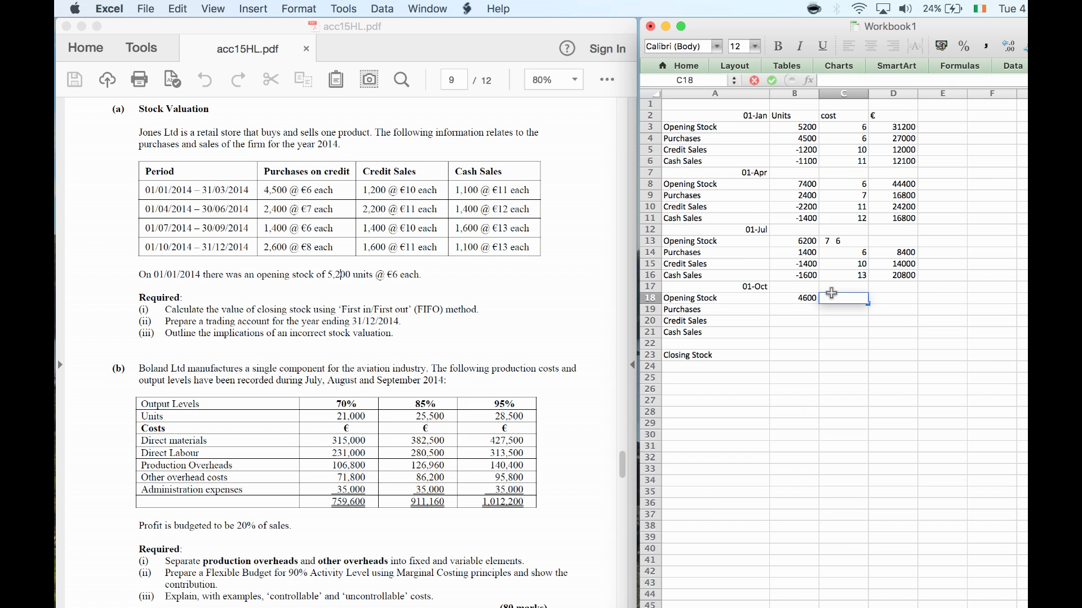
text(7 6)
key(Tab)
key(Return)
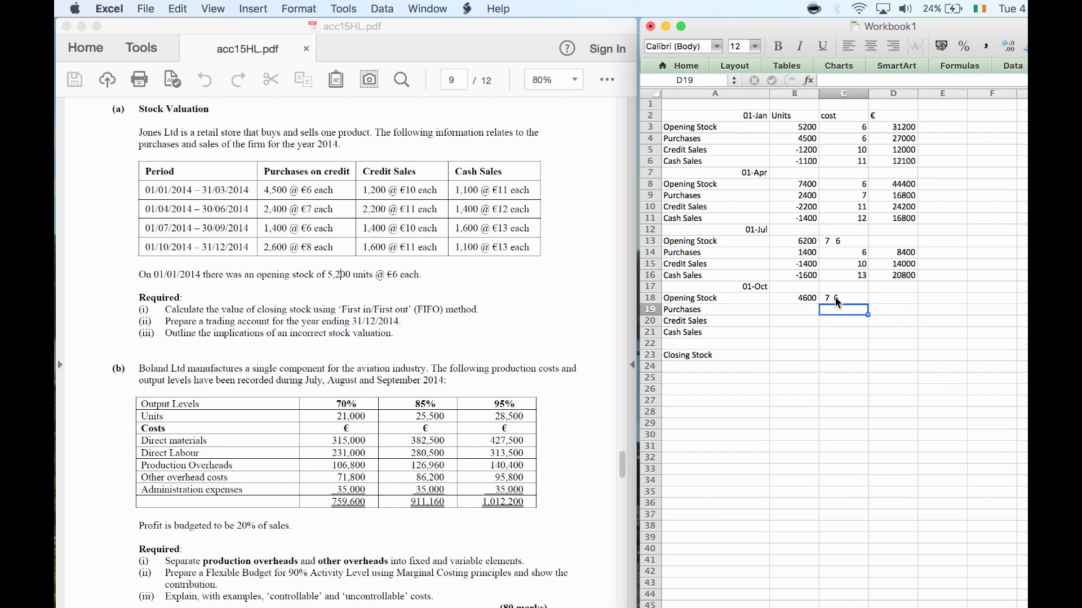
Enter October purchases of 2600 units at a cost of 8 and fill D19 with the formula B19+C19.
key(Left)
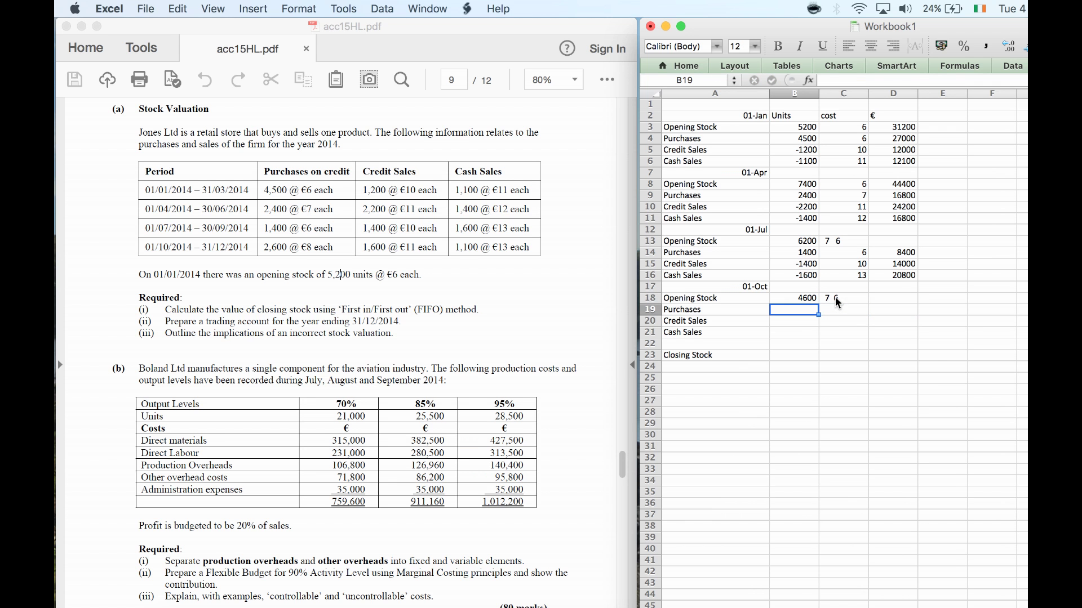
text(2600)
key(Tab)
text(8)
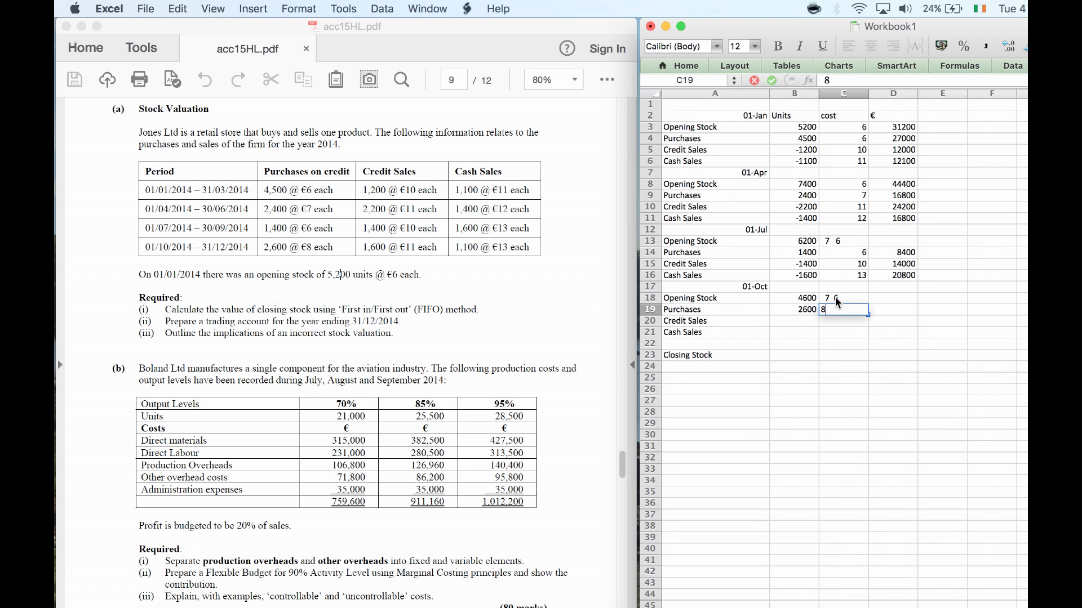
key(Tab)
text(=)
click(805, 309)
text(+)
click(839, 309)
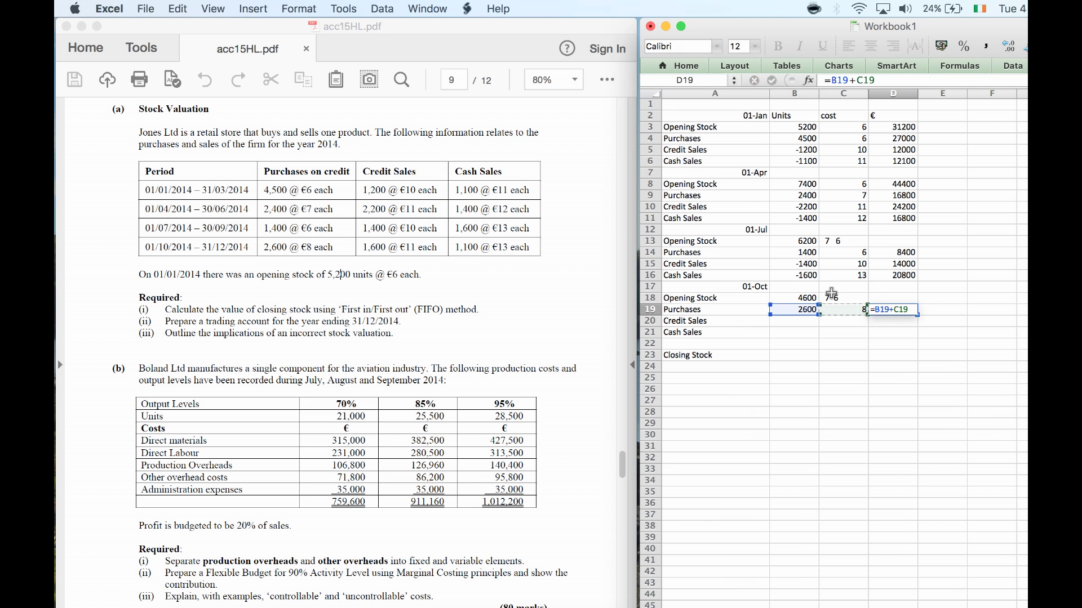
key(Return)
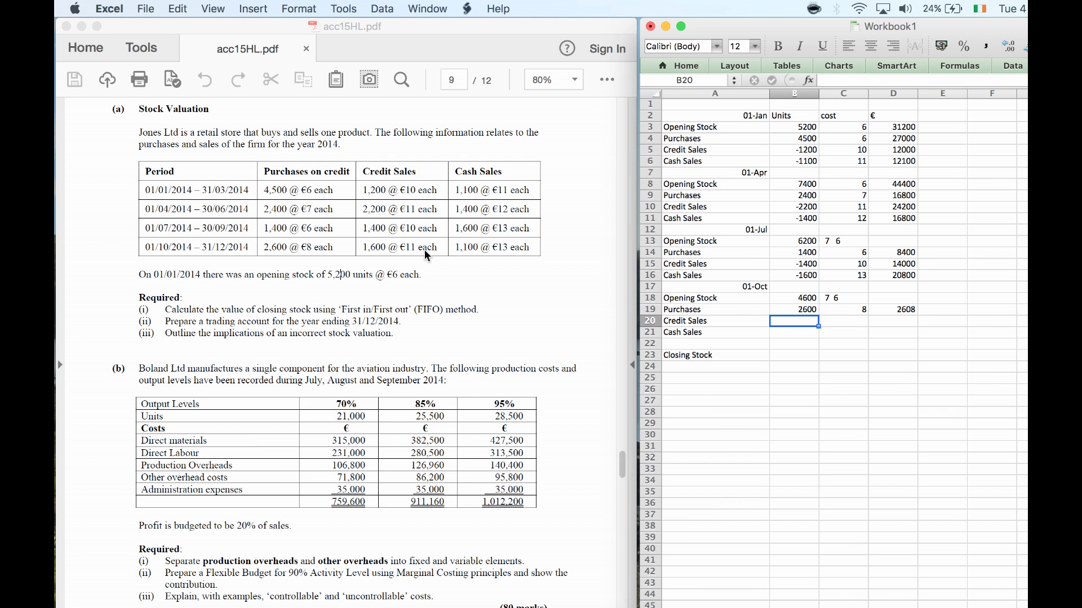
Enter October credit sales of -1600 units at 11 and calculate their value in D20 with =B20*-C20.
text(-1600)
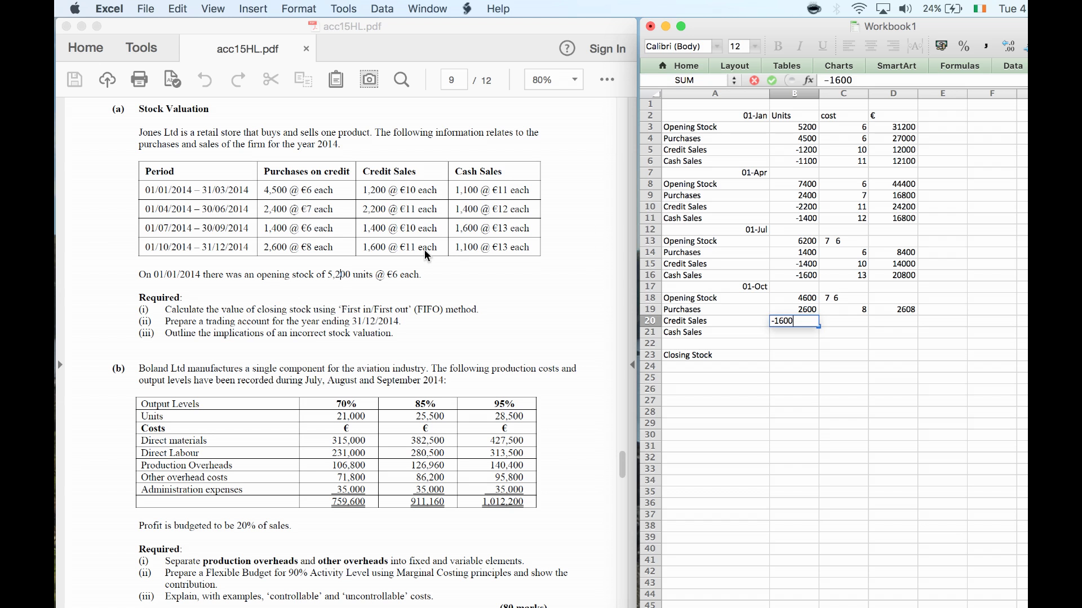
key(Tab)
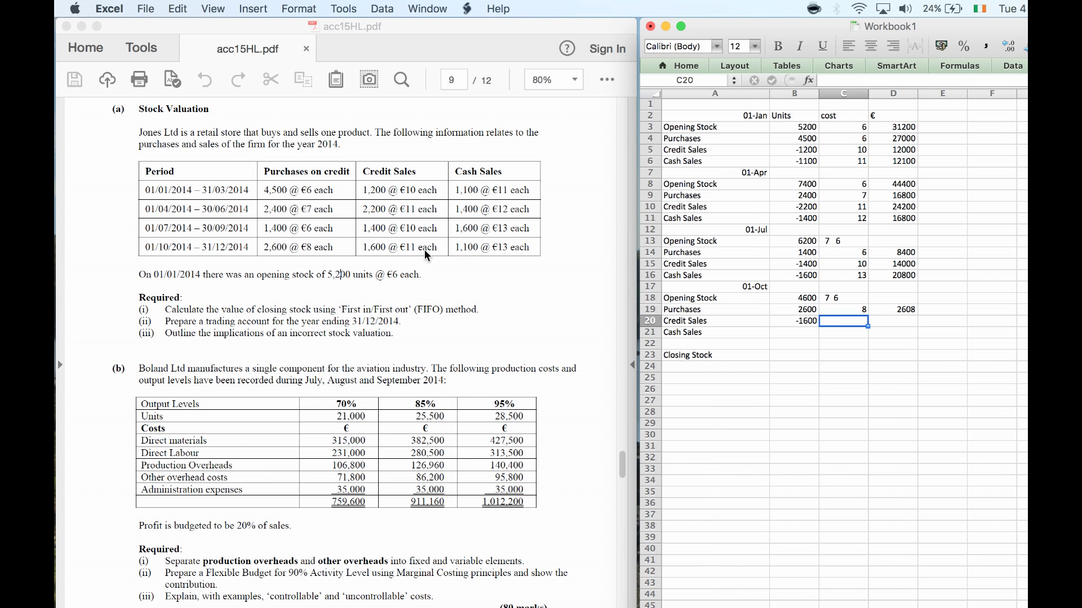
text(11)
key(Tab)
text(=)
key(Left)
key(Left)
text(*-)
key(Left)
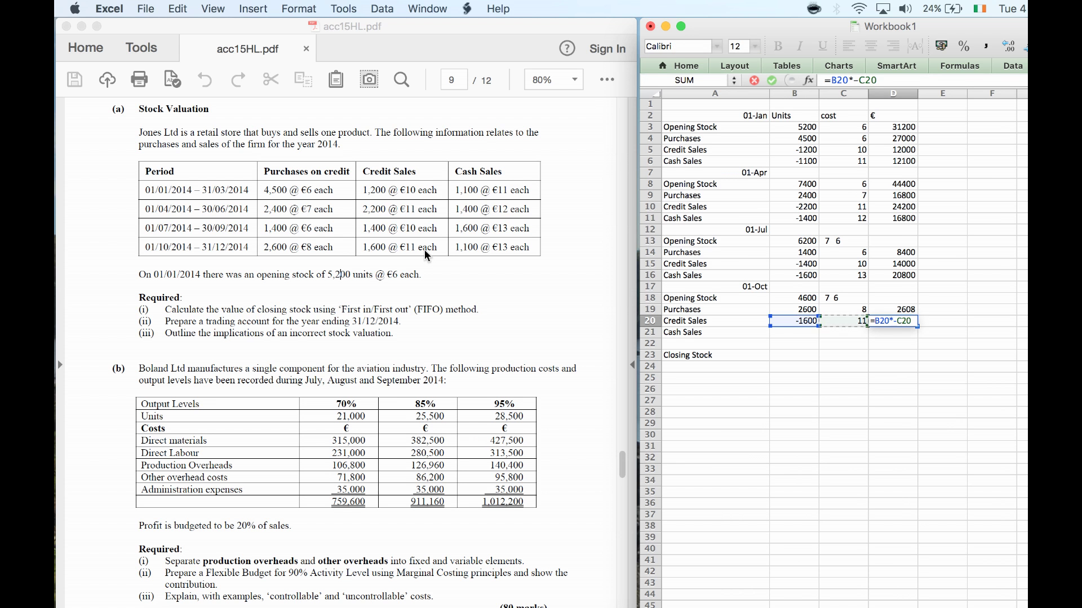
key(Return)
Enter October cash sales of -1100 units at 13 and calculate their value in D21 with =B21*-C21.
key(Left)
key(Left)
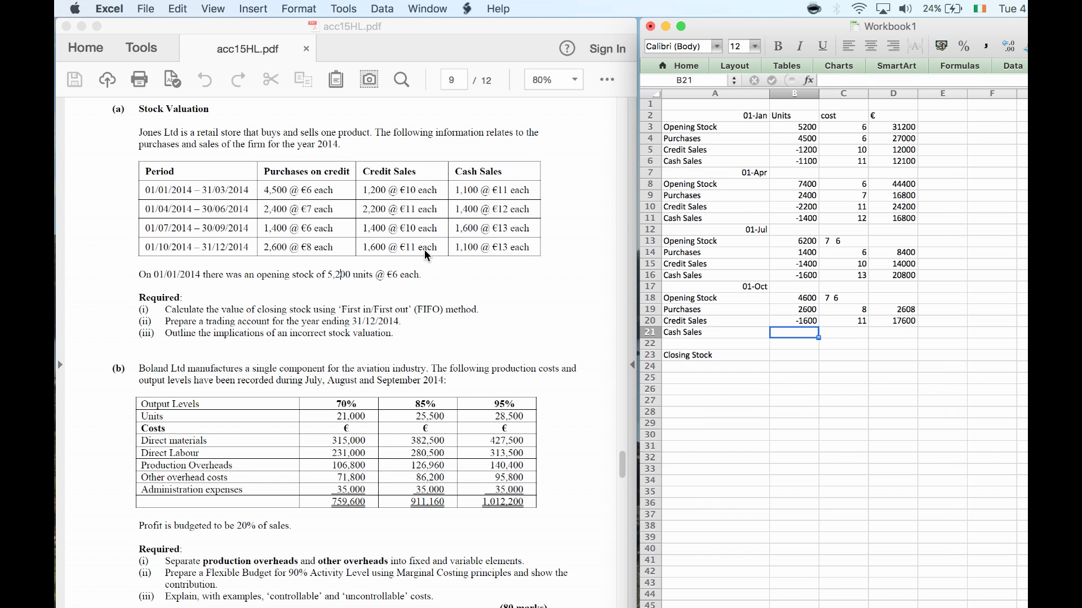
text(-1100)
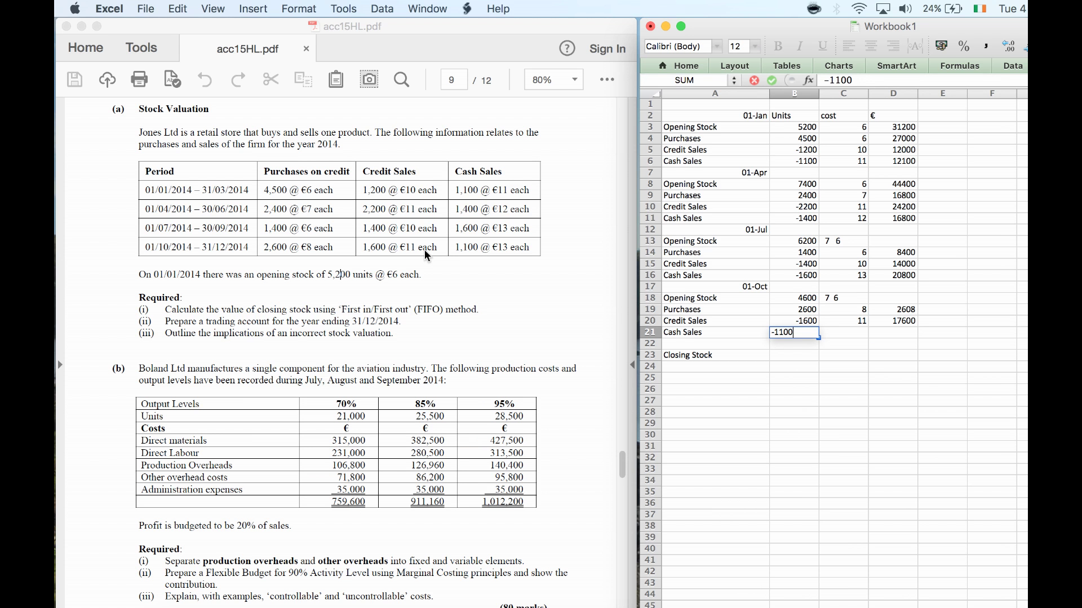
key(Tab)
text(13)
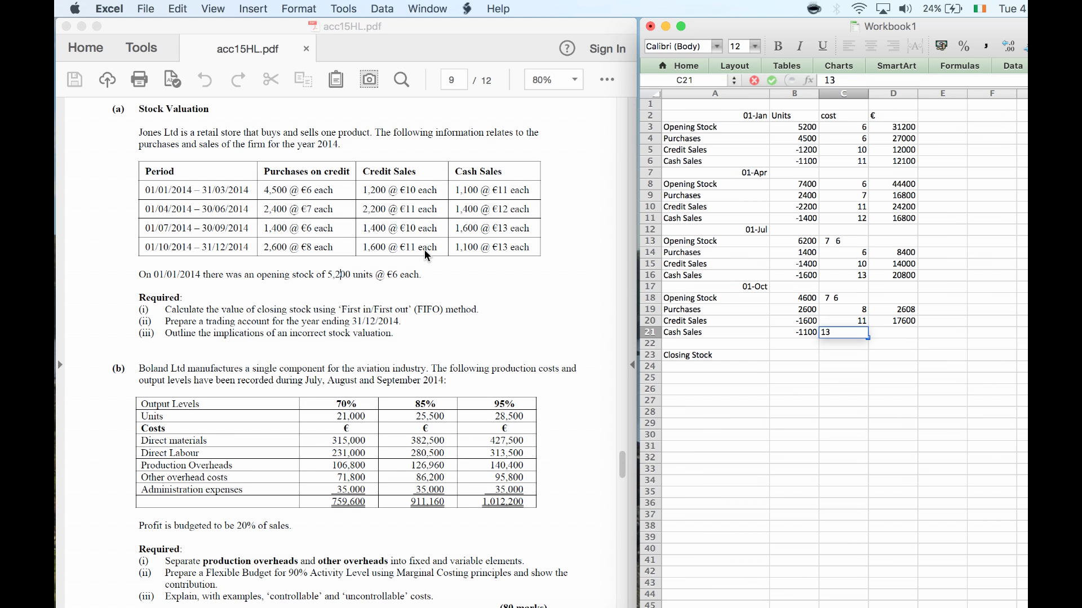
key(Tab)
text(=)
key(Left)
key(Left)
text(*-)
key(Left)
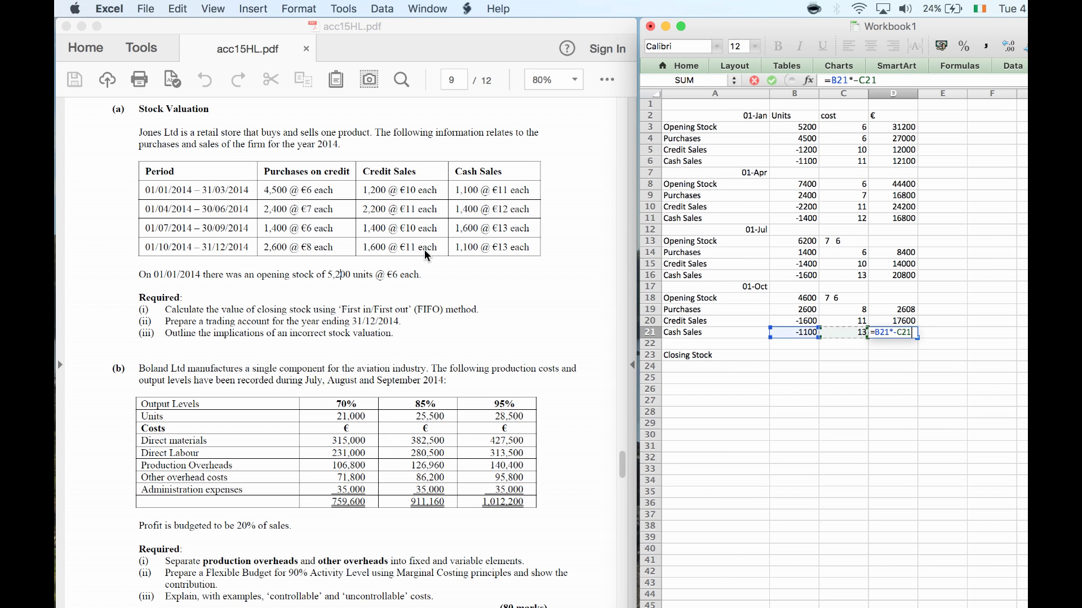
key(Return)
Calculate the closing stock units in B23 by summing the October units in B18:B21.
key(Left)
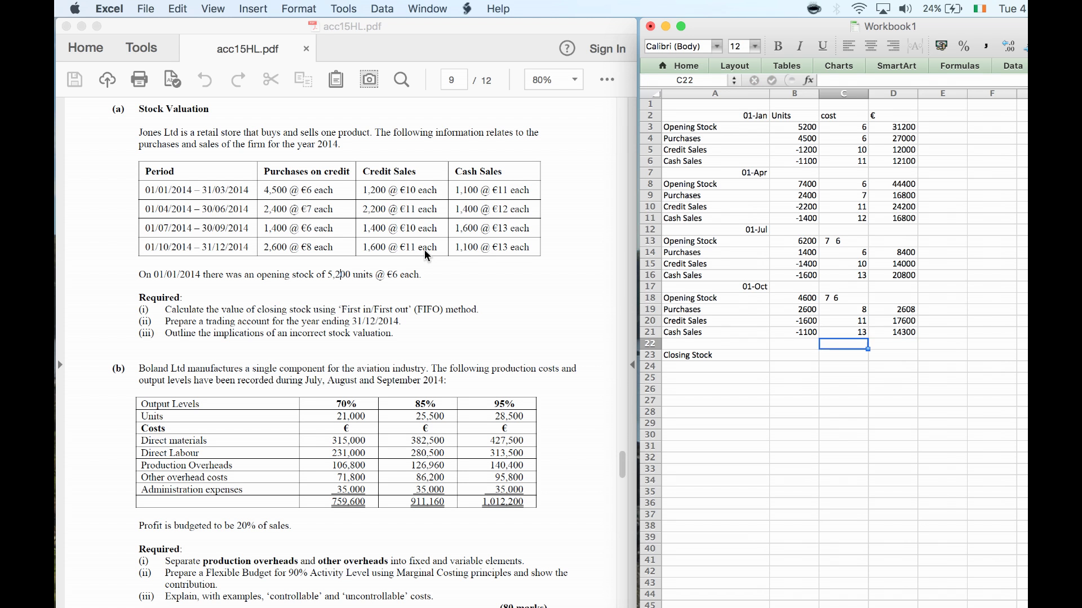
key(Left)
key(Down)
text(=sum()
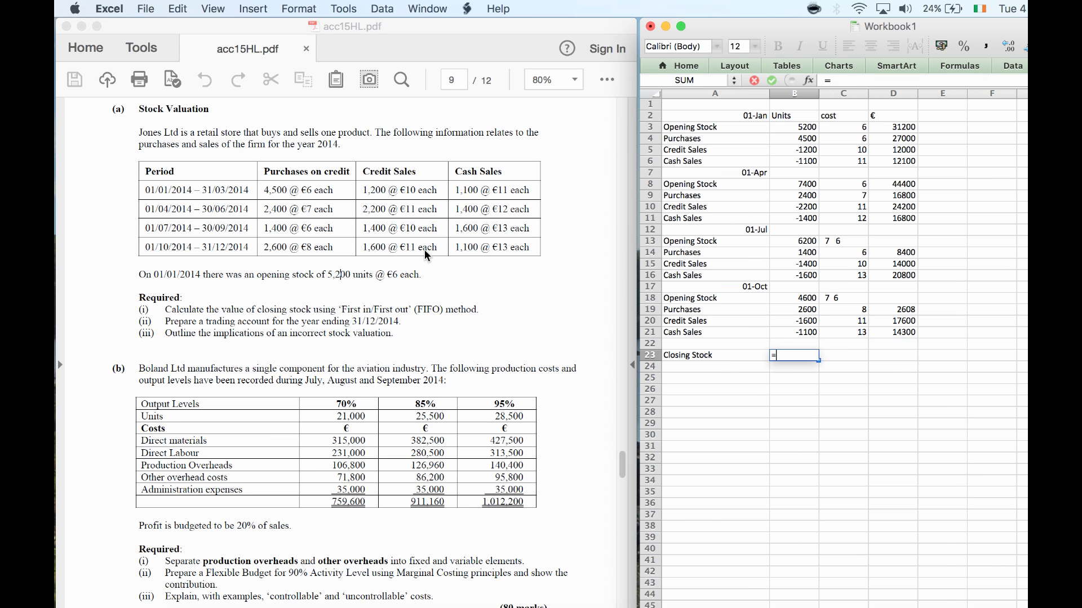
key(Up)
key(Up)
key(Up)
key(Up)
key(Up)
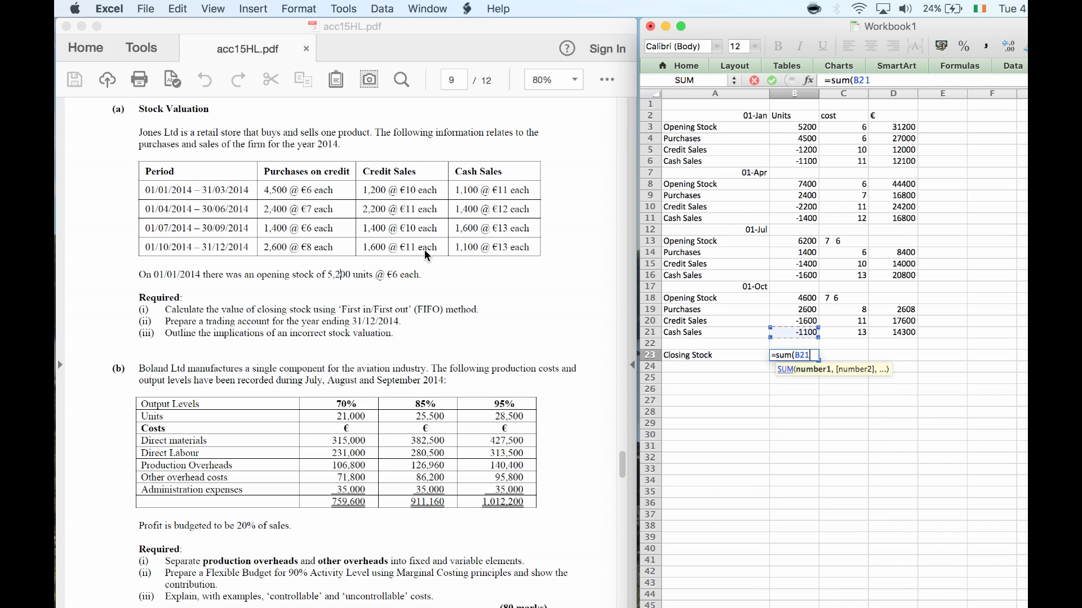
text(:)
key(Down)
key(Down)
key(Down)
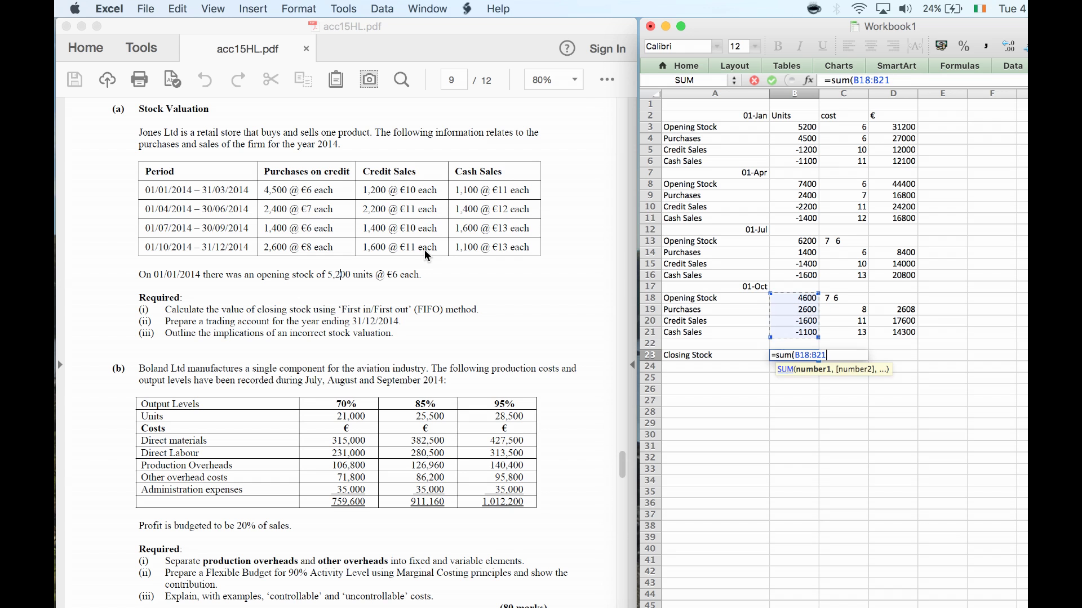
key(Return)
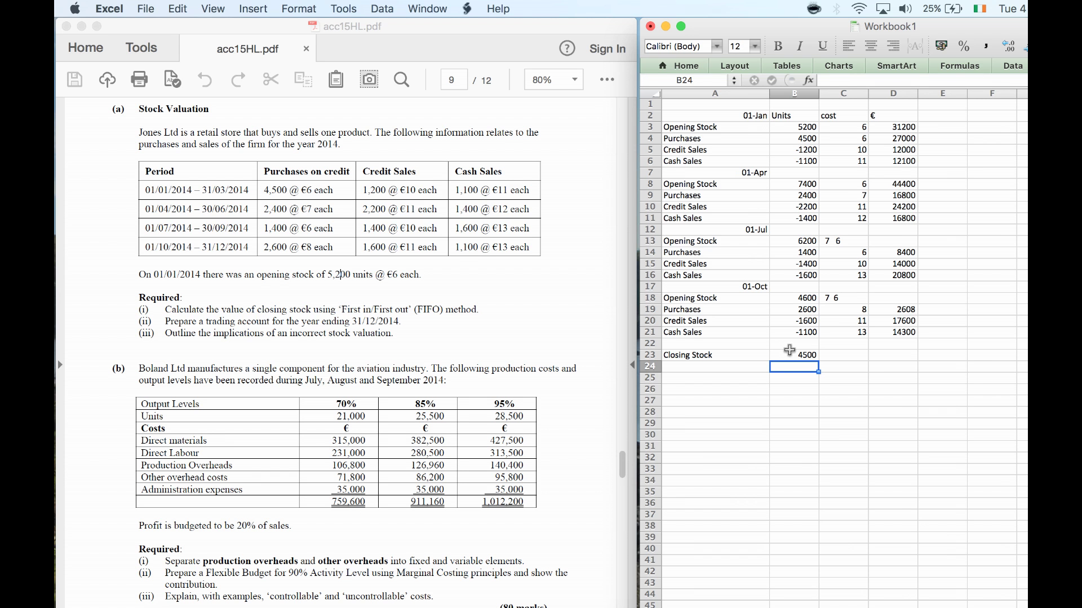
Enter 2600 closing stock units at a cost of 8 in row 25 and multiply them in D25.
click(791, 375)
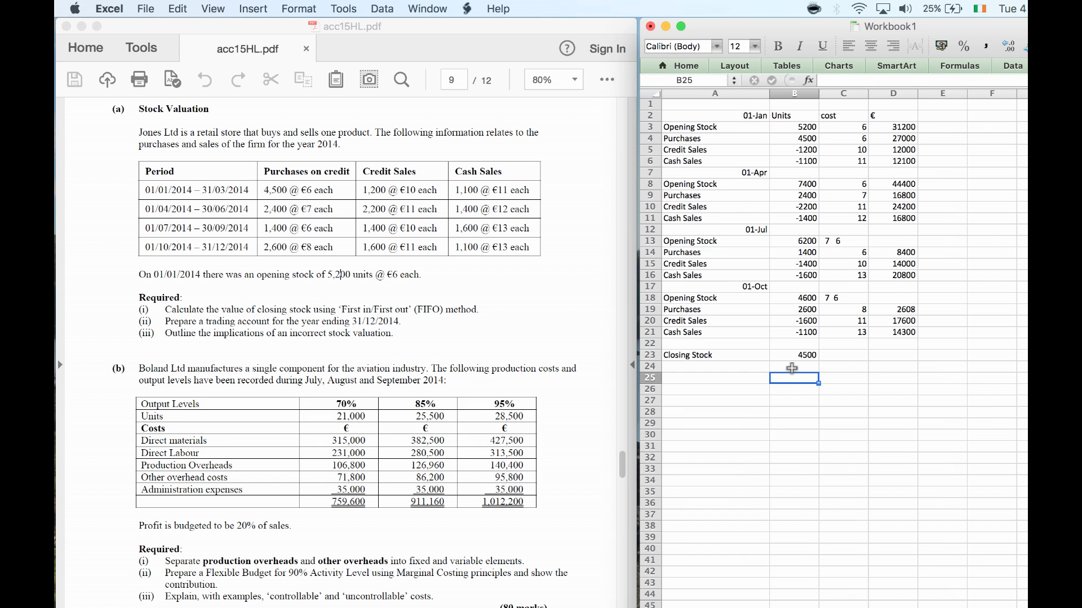
text(2600)
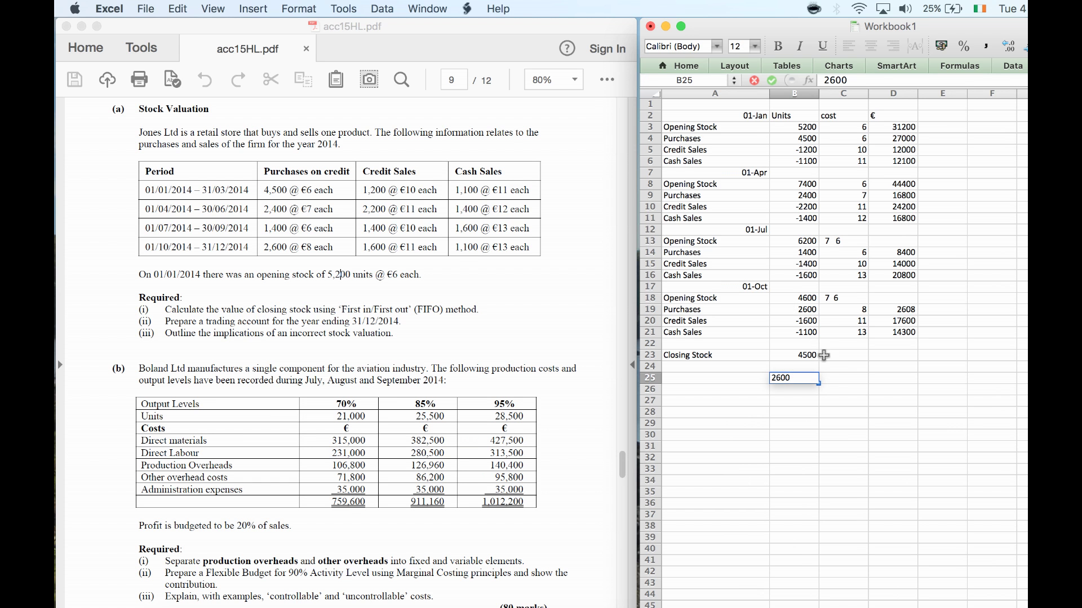
key(Tab)
text(8)
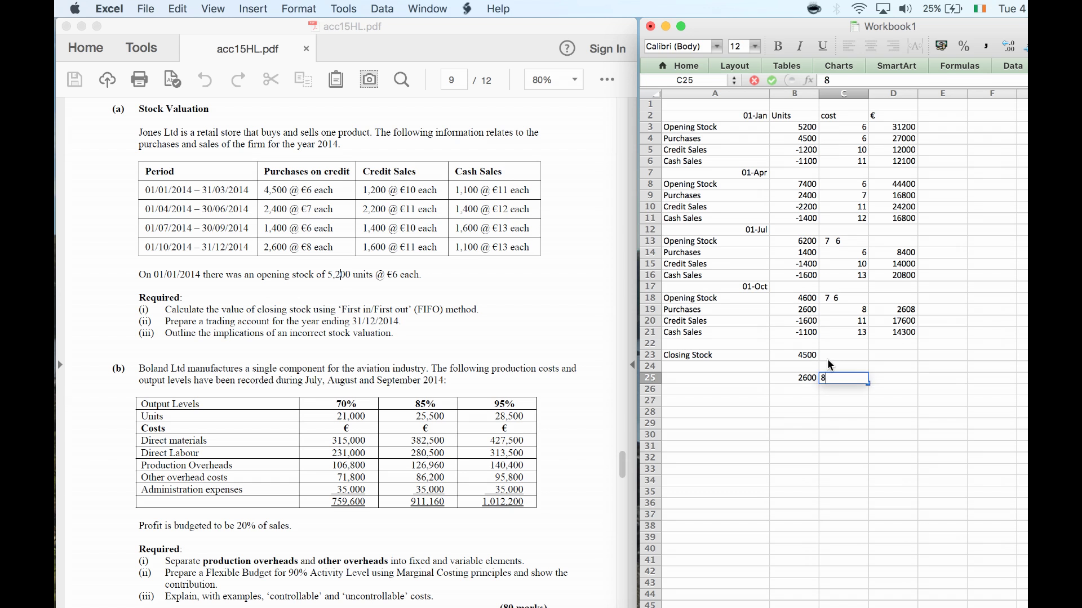
key(Tab)
text(=)
click(811, 378)
text(*)
click(827, 376)
key(Return)
Enter 2900 units in B26 and check the formula behind the October opening stock in B18.
key(Left)
key(Left)
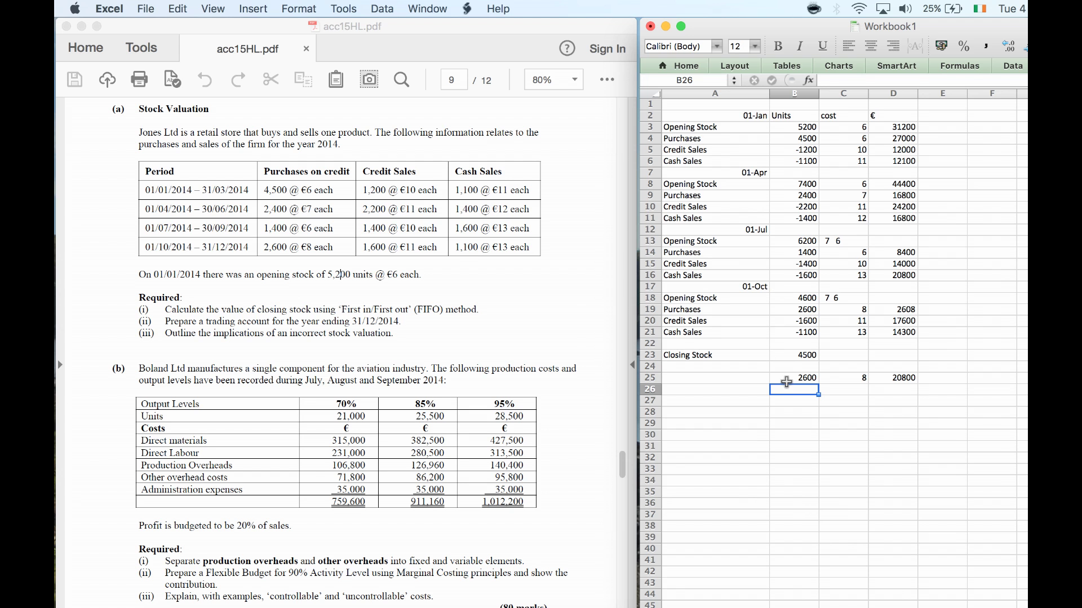
text(2900)
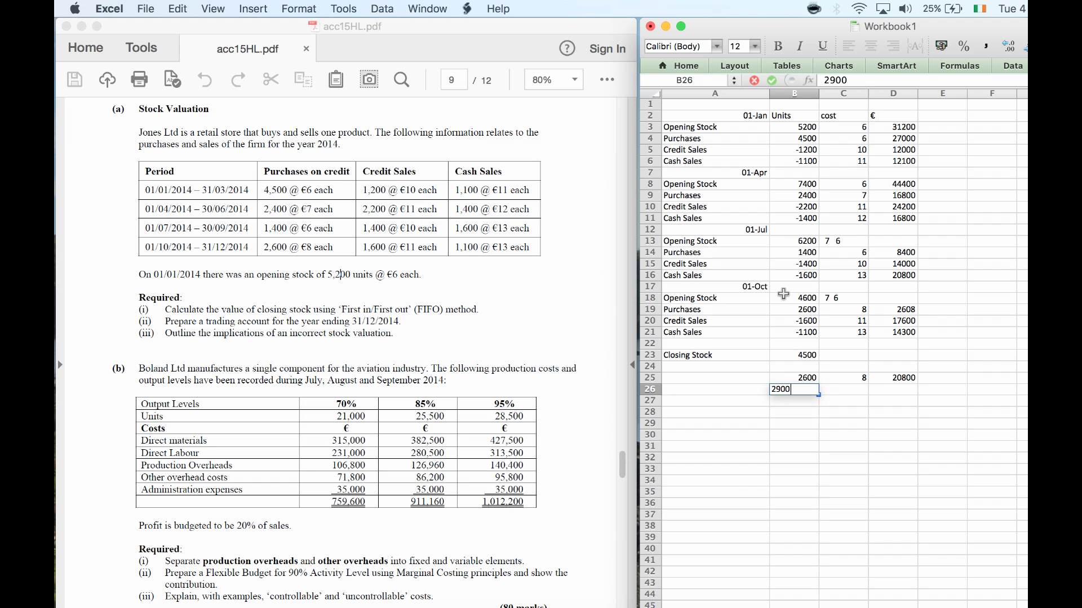
click(783, 293)
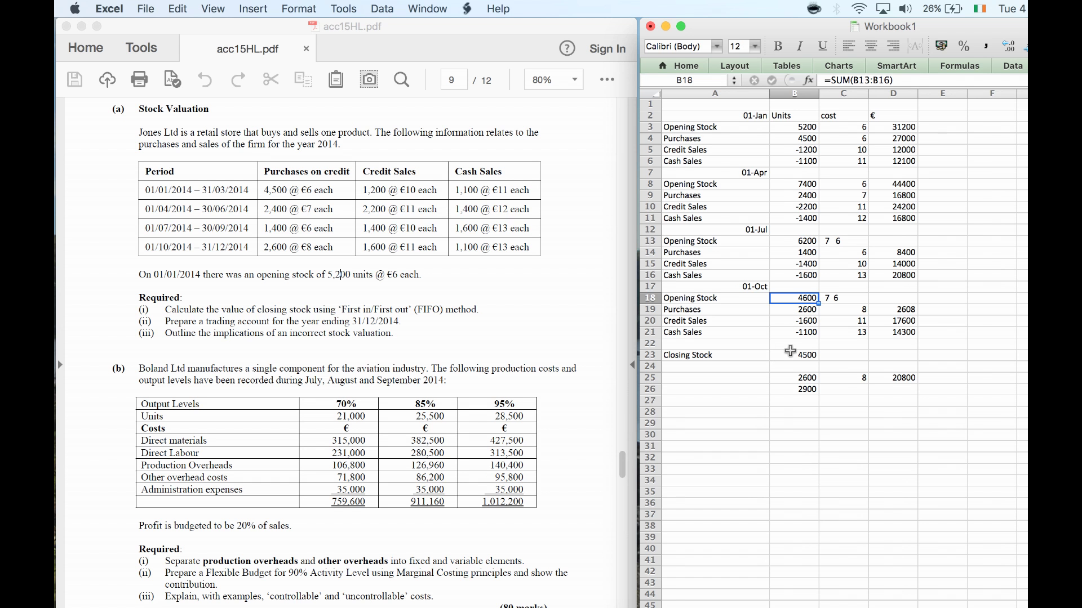
Enter 1400 closing stock units at a cost of 6 in row 26 and fill D26 with =B26*C26.
click(797, 388)
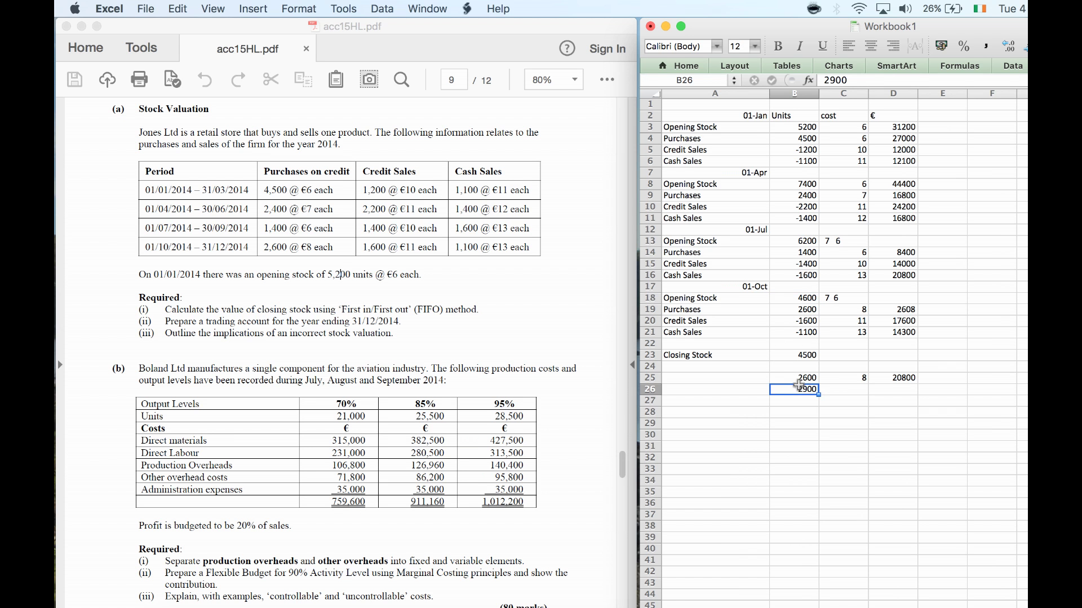
text(1400)
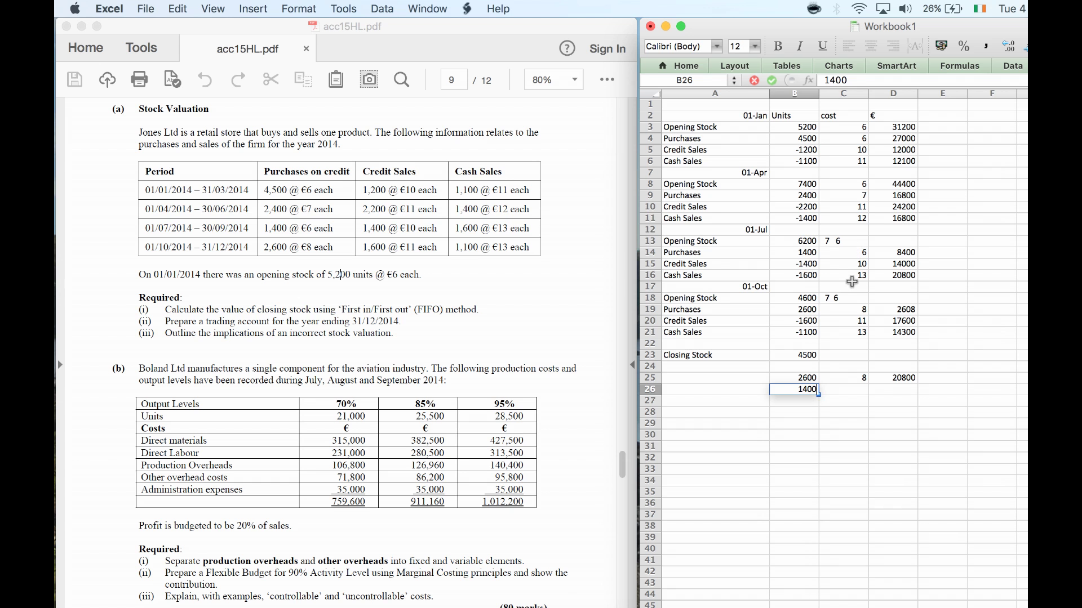
key(Tab)
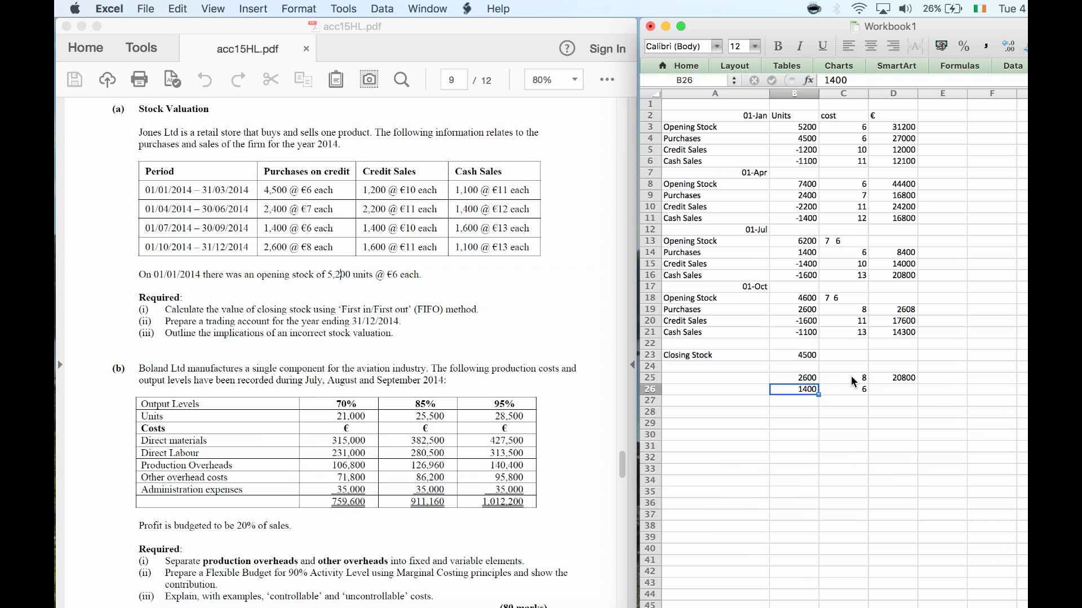
key(Tab)
text(=)
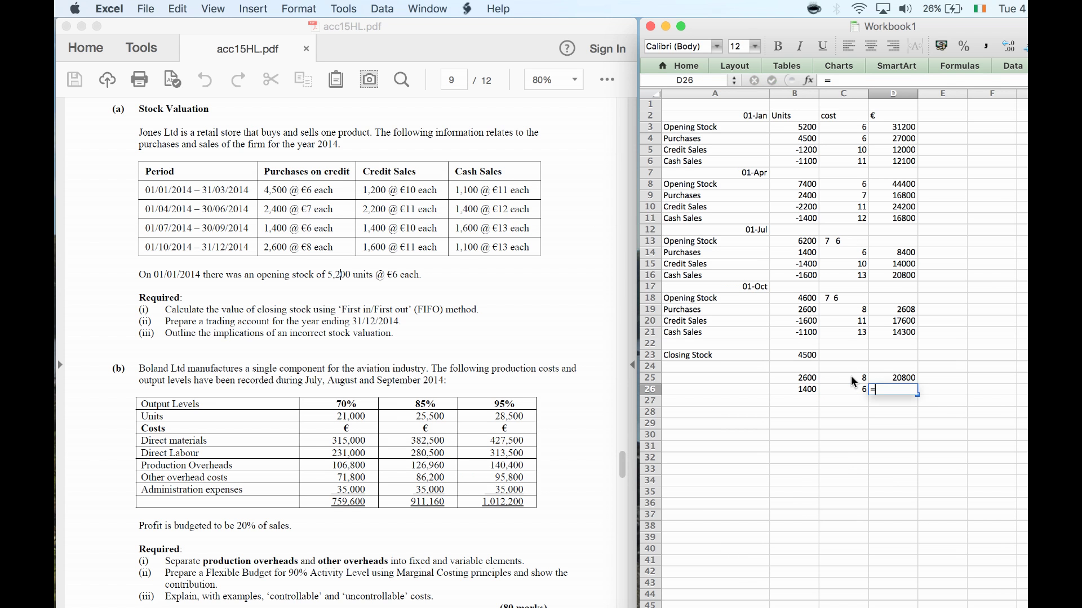
text(B26*C26)
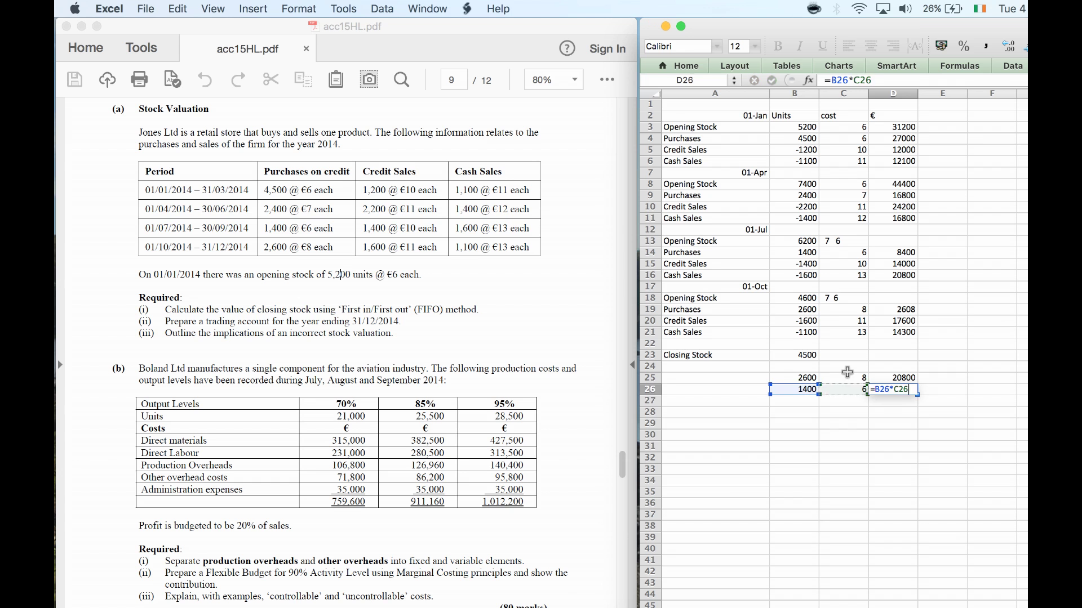
key(Return)
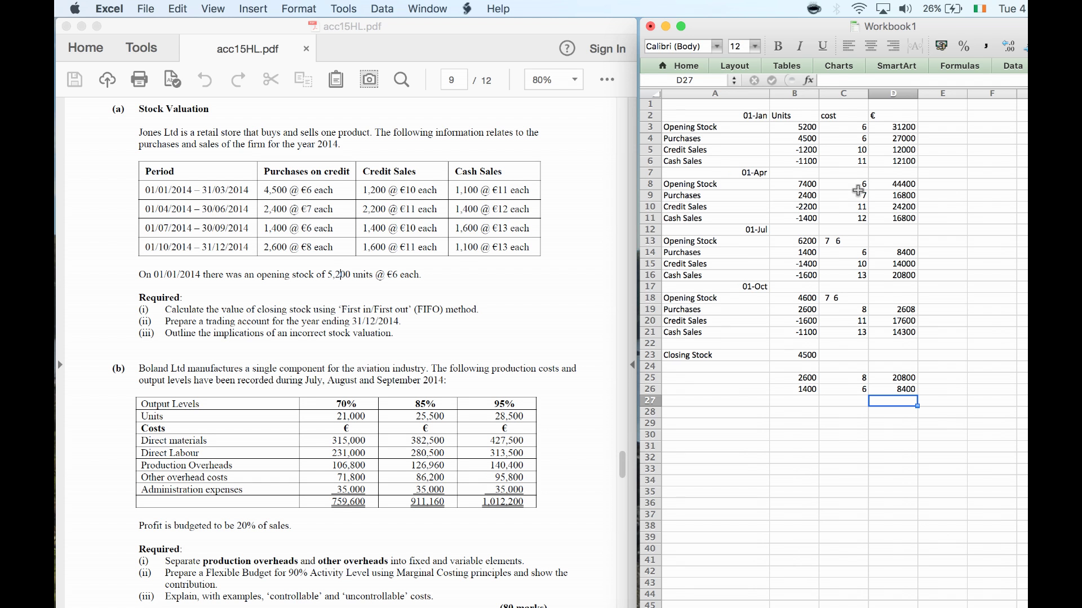
Enter 500 closing stock units at a cost of 7 in row 27 and multiply them in D27.
click(795, 396)
text(500)
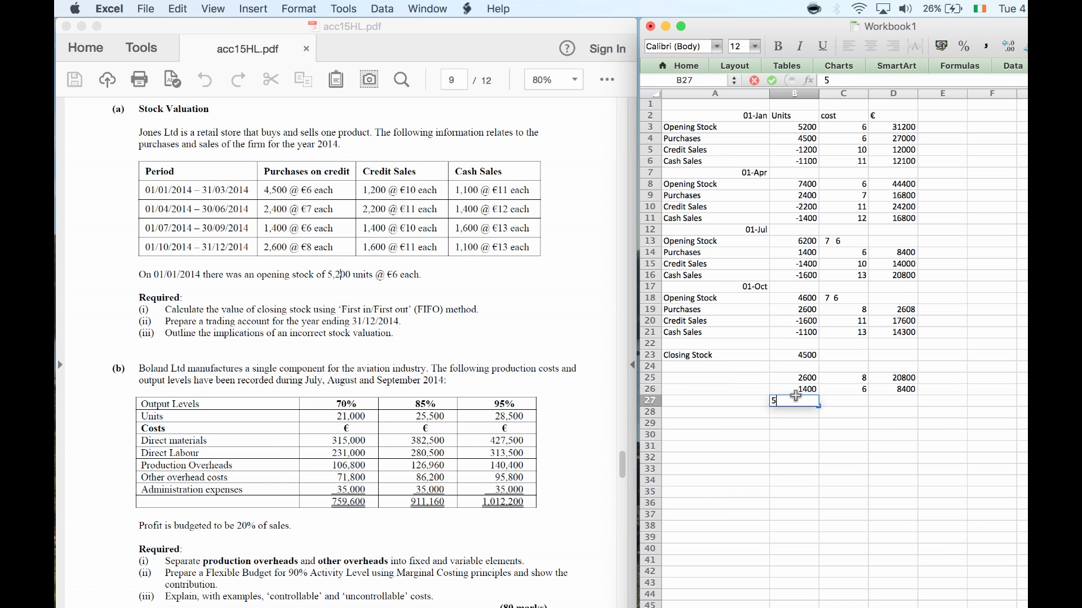
key(Tab)
text(7)
key(Tab)
text(=)
key(Left)
key(Left)
text(*)
key(Left)
key(Return)
Total the three closing stock values from rows 25 to 27 in D28 with a SUM formula.
text(=sum()
click(795, 396)
key(Right)
key(Right)
key(Up)
key(shift+Up)
key(shift+Down)
key(Return)
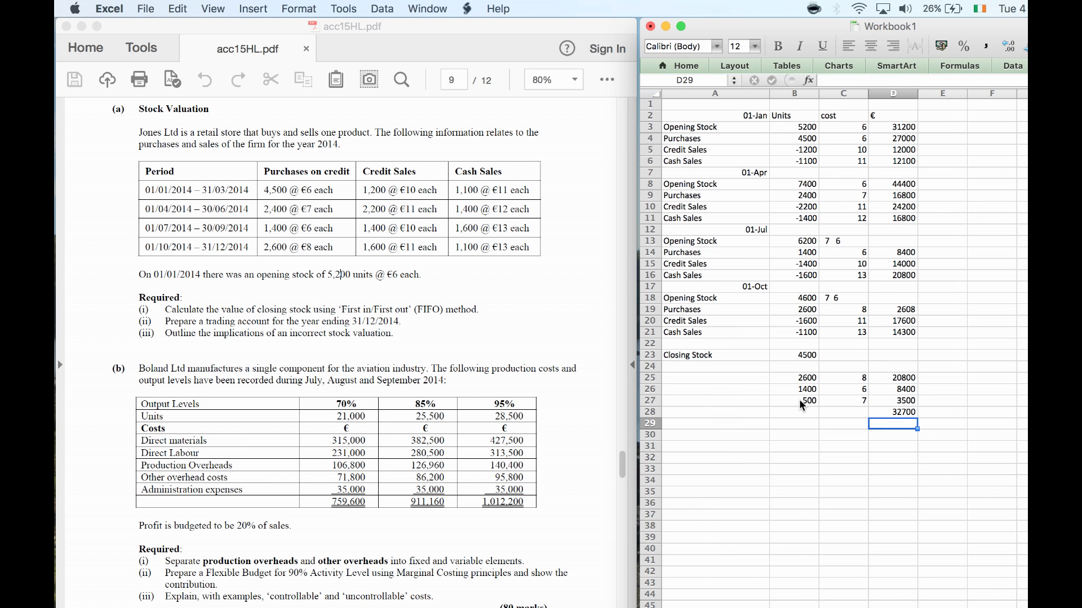
Label the closing stock total by entering Cl St in B28.
key(Up)
key(Left)
key(Left)
text(Cl St)
key(Left)
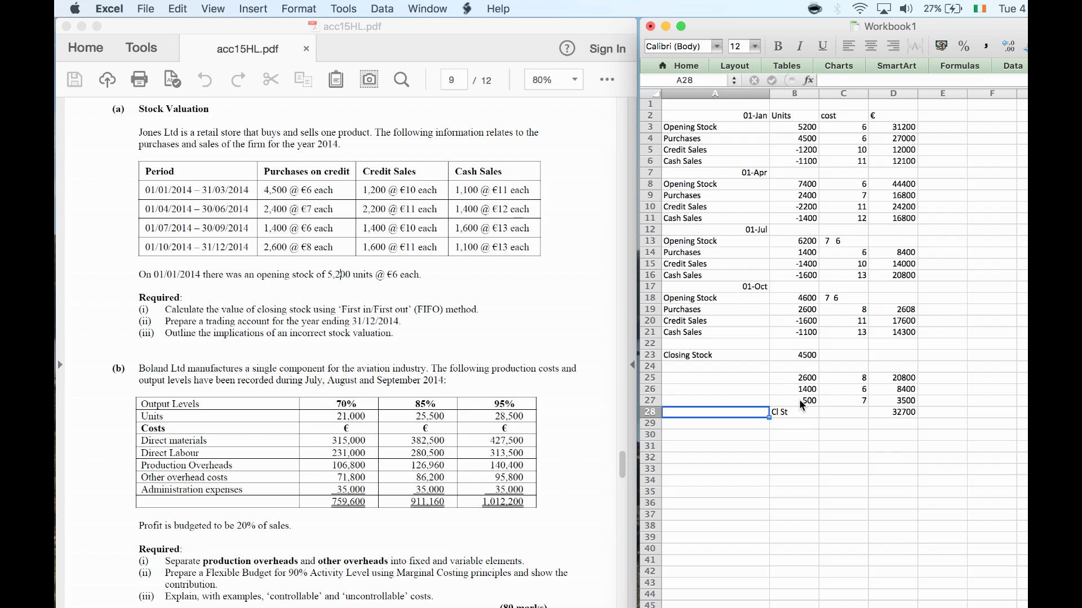
Enter the trading account labels Sales, less Cost of Sales, Opening Stock and Purchases in A30 to A33.
key(Down)
key(Down)
text(Sale)
key(Return)
text(less Cost of Sales)
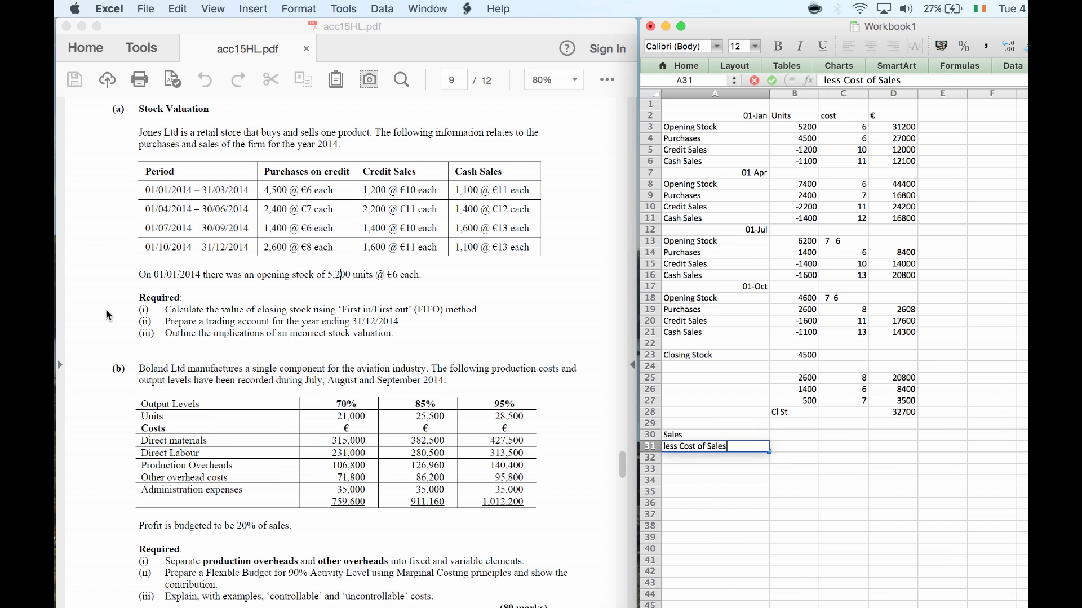
key(Return)
text(Opening Stock)
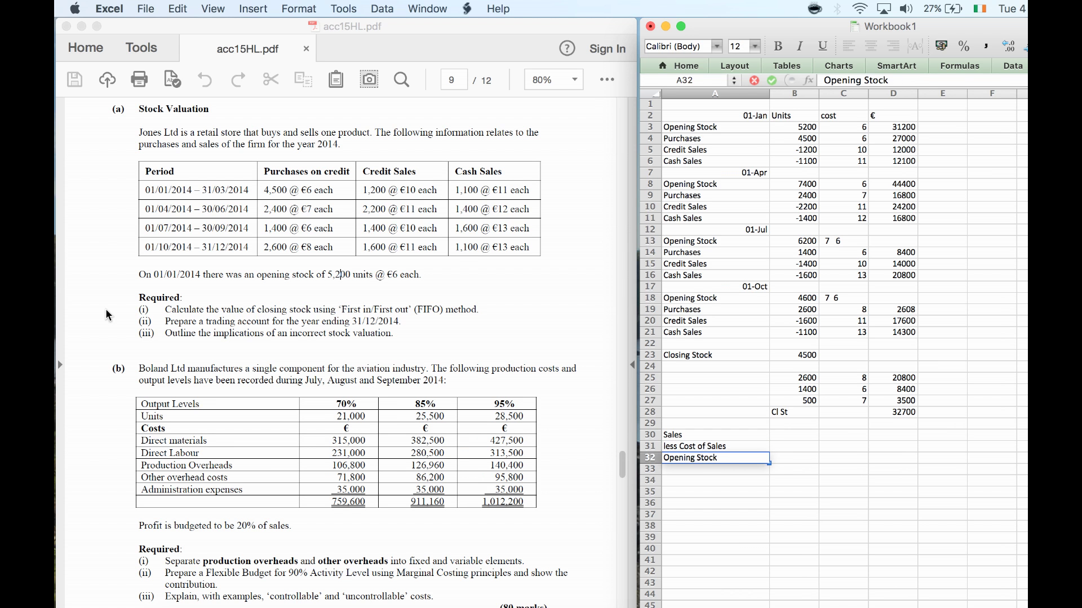
key(Return)
text(Pur)
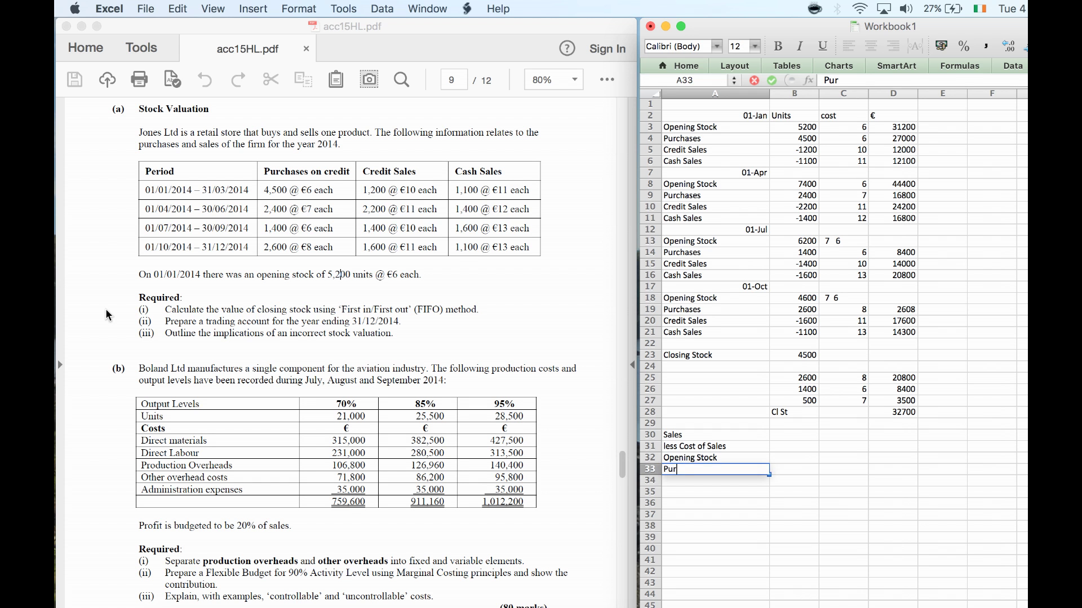
text(chases)
Add the trading account labels less Closing Stock in A35 and Gross Profit in A37.
key(Return)
key(Return)
text(less Closing Stoc)
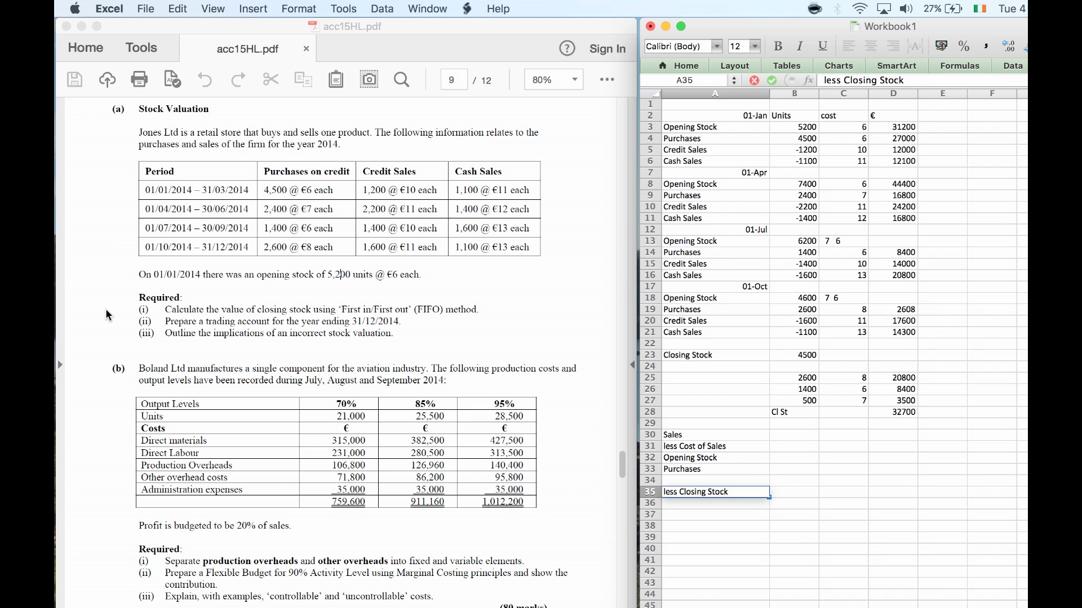
text(k)
key(Return)
key(Return)
text(Gross Profit)
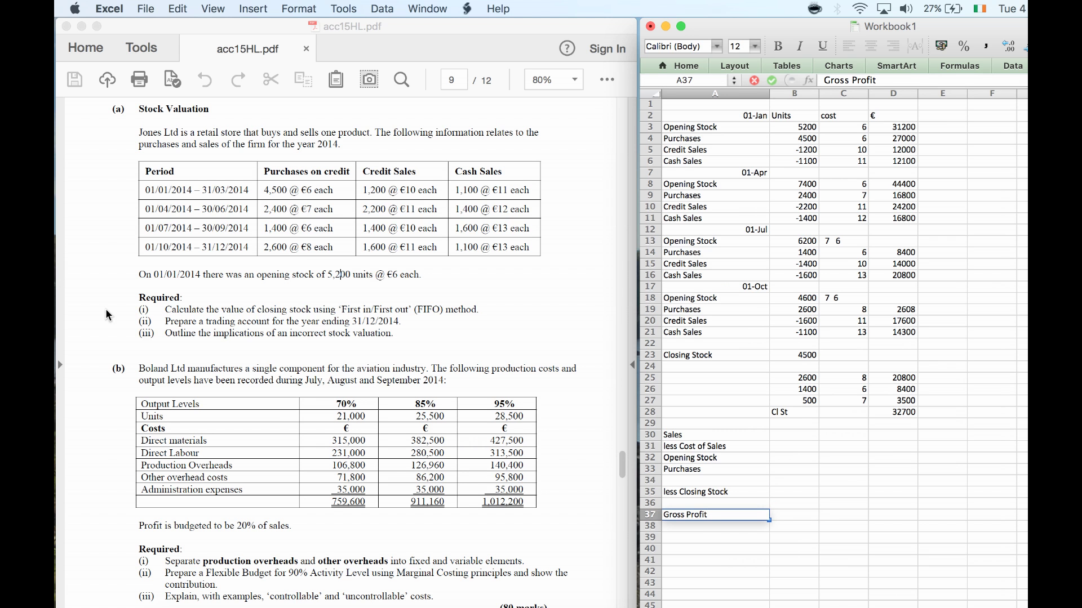
Try to total the credit and cash sales values in C31 with the comma-separated formula =D5,D6,D10,D11,D15,D16,D20,D21.
key(Right)
key(Right)
key(Up)
key(Up)
key(Up)
key(Up)
key(Up)
key(Up)
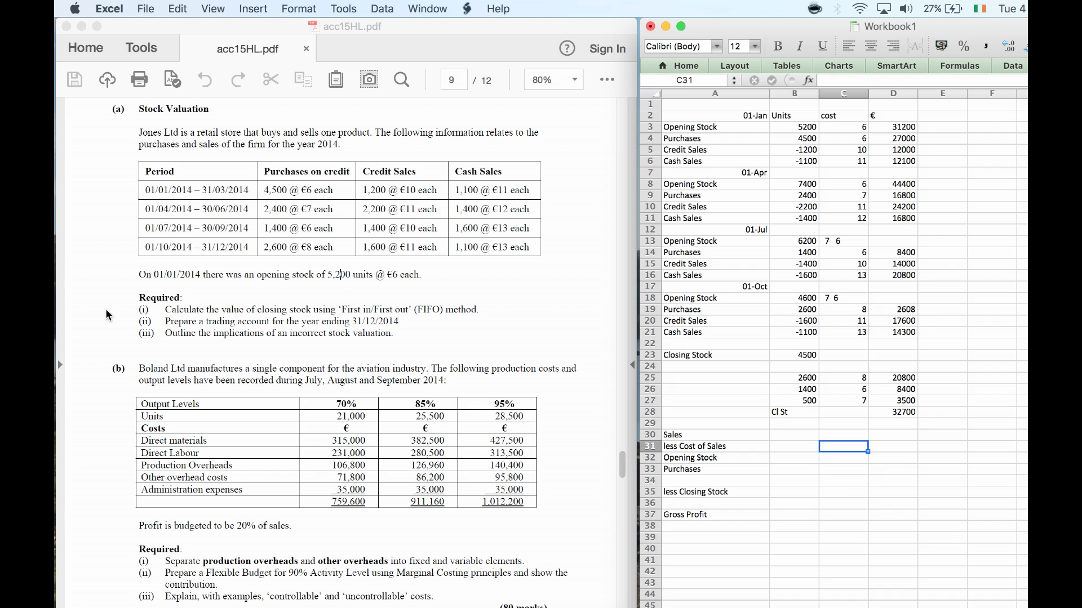
text(=)
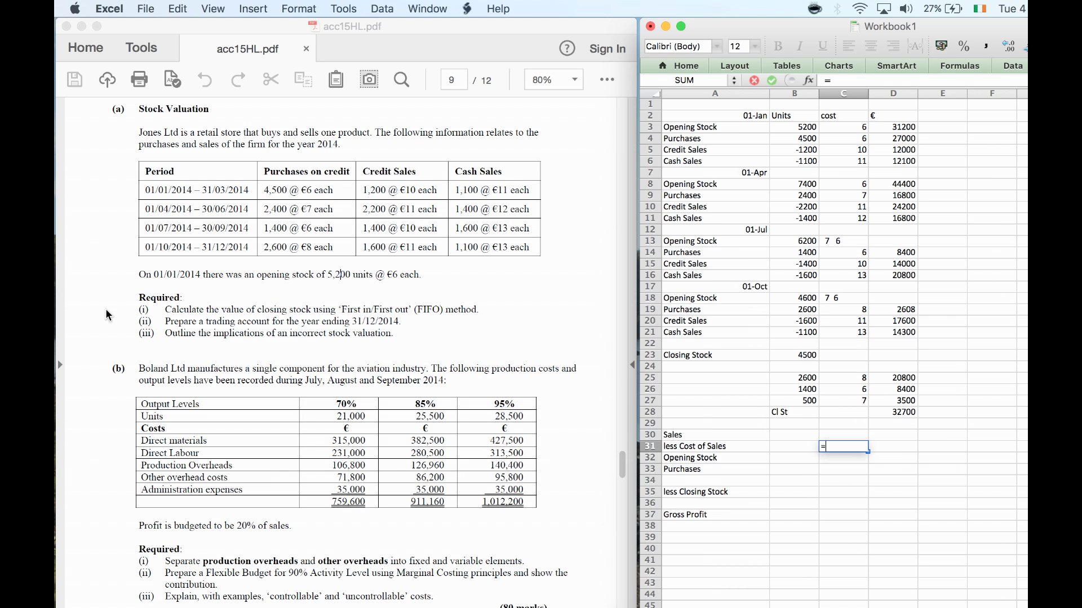
key(Right)
key(Up)
key(Up)
key(Up)
key(Up)
key(Up)
key(Up)
key(Up)
key(Up)
key(Up)
key(Up)
key(Up)
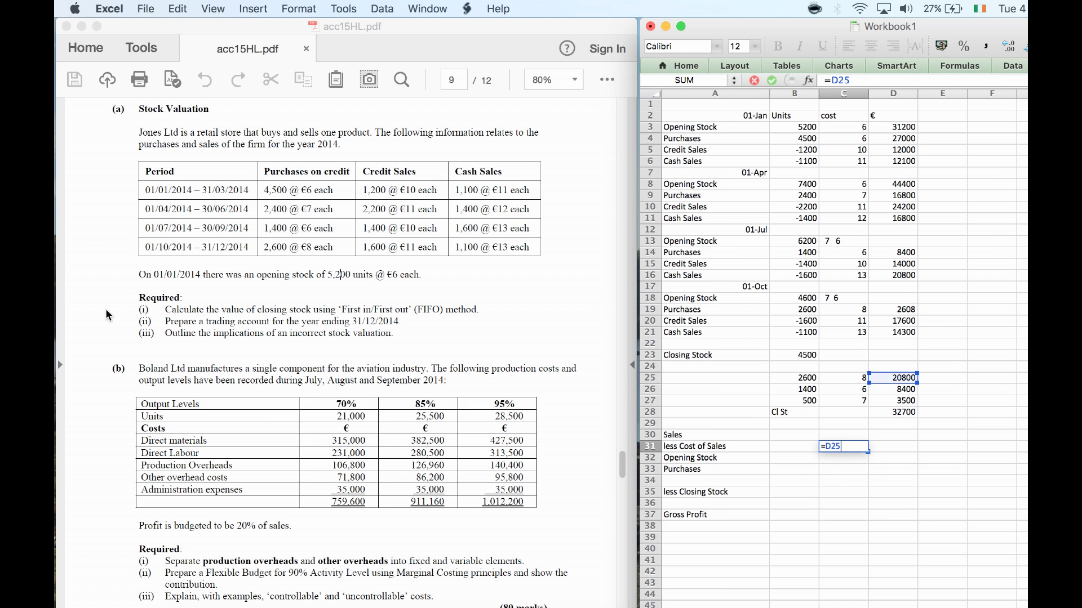
key(Up)
key(Up)
key(Up)
key(Up)
key(Up)
key(Up)
key(Up)
key(Up)
key(Up)
key(Up)
key(Up)
key(Up)
key(Up)
key(Up)
key(Up)
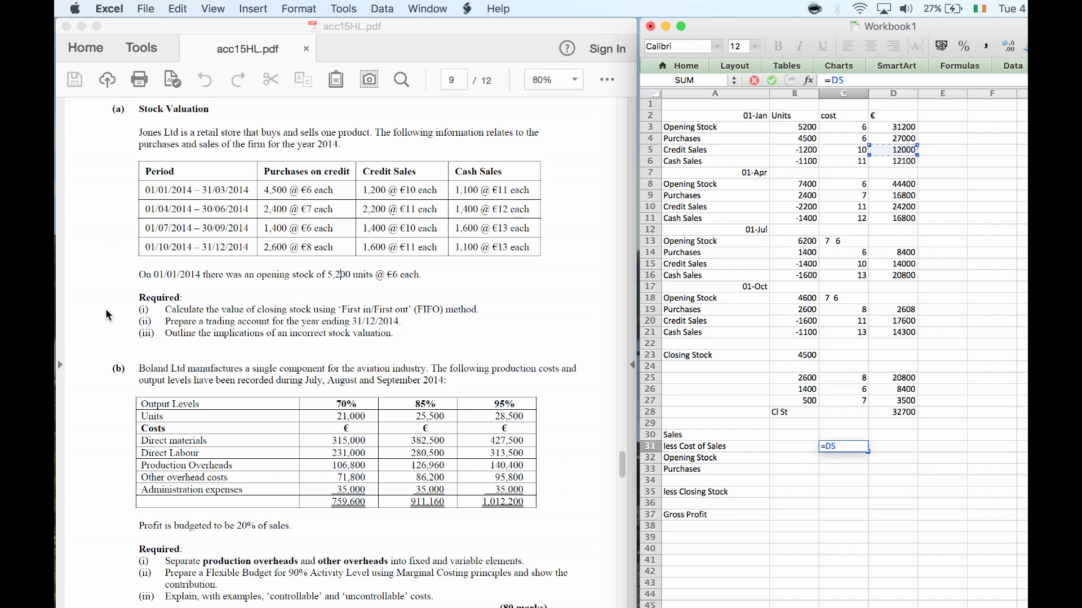
key(Down)
key(Up)
key(shift+Down)
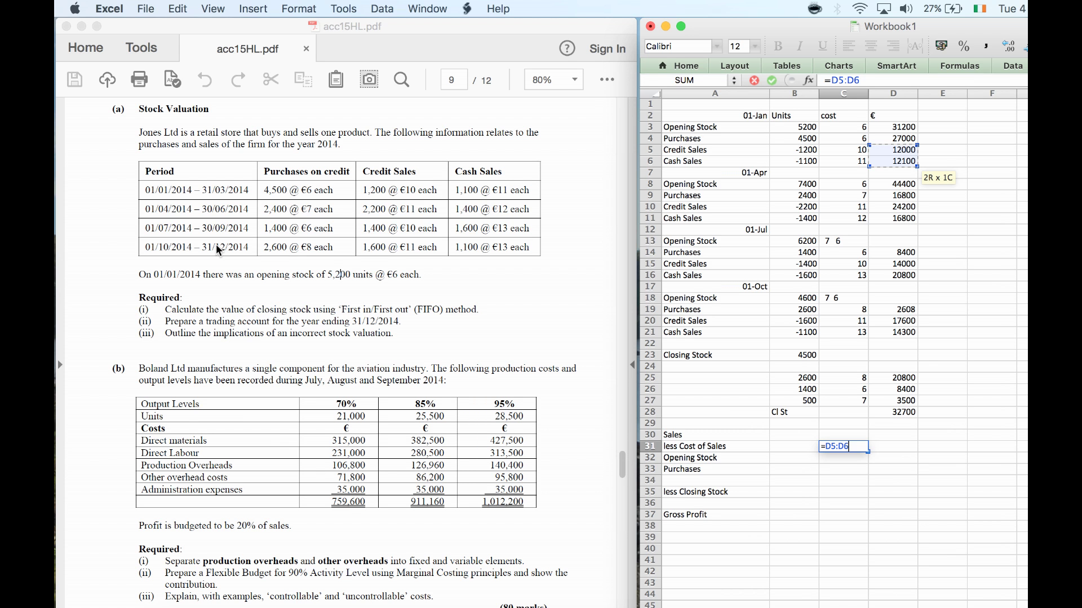
key(Down)
key(Down)
key(Down)
key(Up)
key(Up)
key(Up)
key(Up)
key(Up)
key(Up)
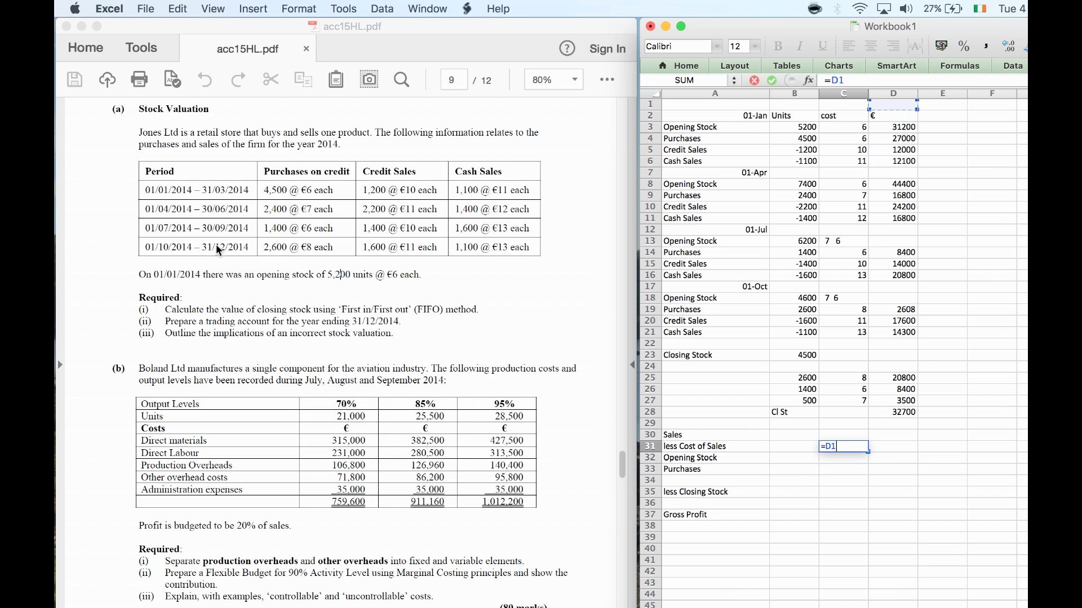
key(Down)
key(Down)
key(Down)
key(Down)
key(Down)
key(Down)
key(Up)
key(Up)
key(Up)
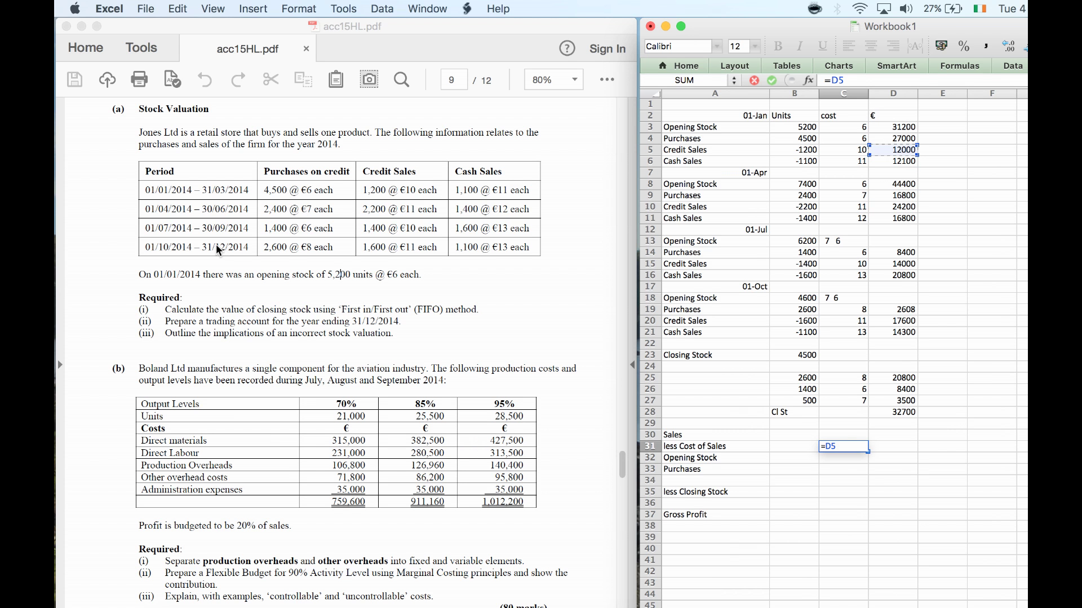
text(,)
click(894, 161)
text(,)
click(891, 206)
text(,)
click(892, 219)
text(,)
click(891, 263)
text(,)
click(891, 275)
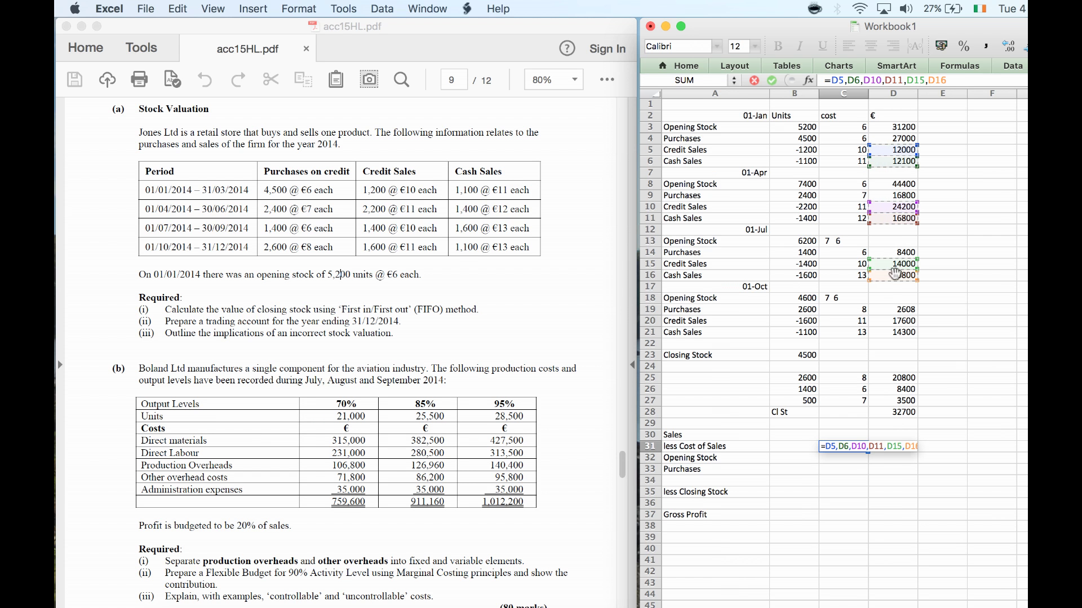
text(,)
click(891, 321)
text(,)
click(894, 331)
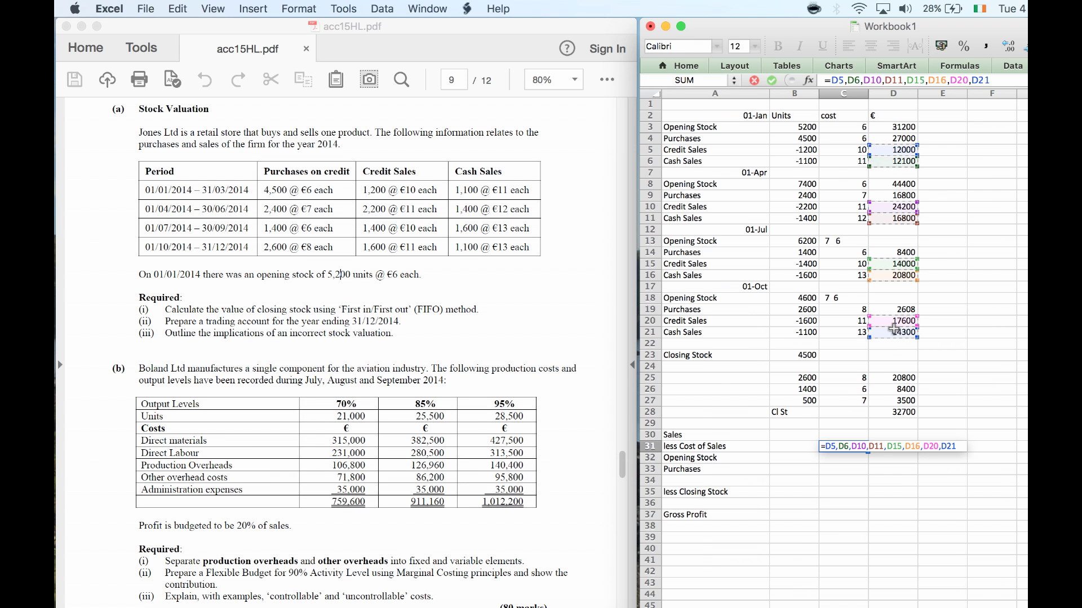
key(Return)
key(Up)
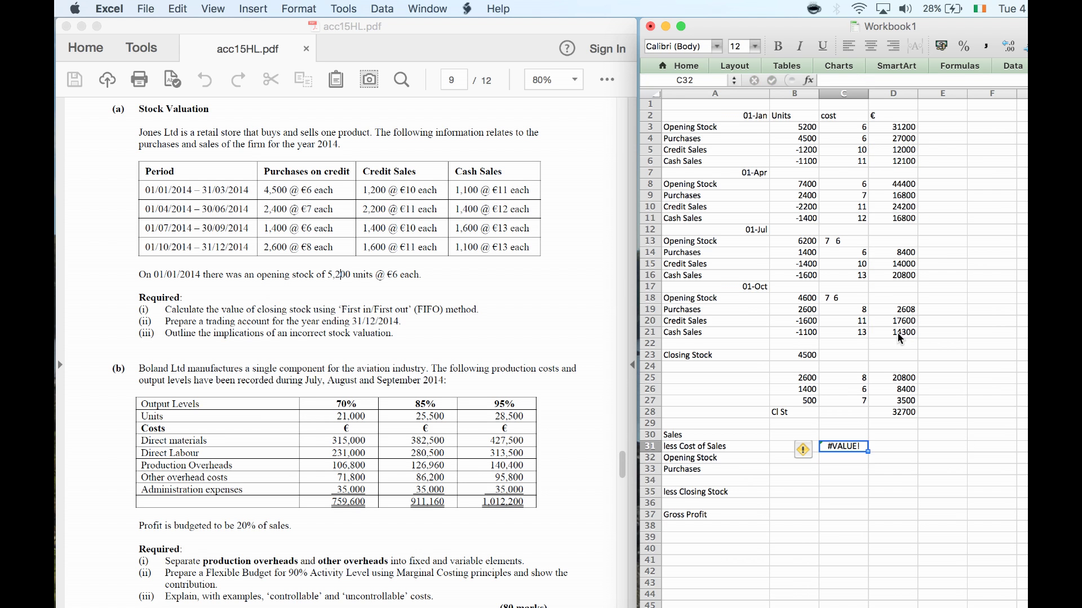
Re-enter the first-quarter credit sales value in D5 with the formula =B5*-C5.
click(884, 148)
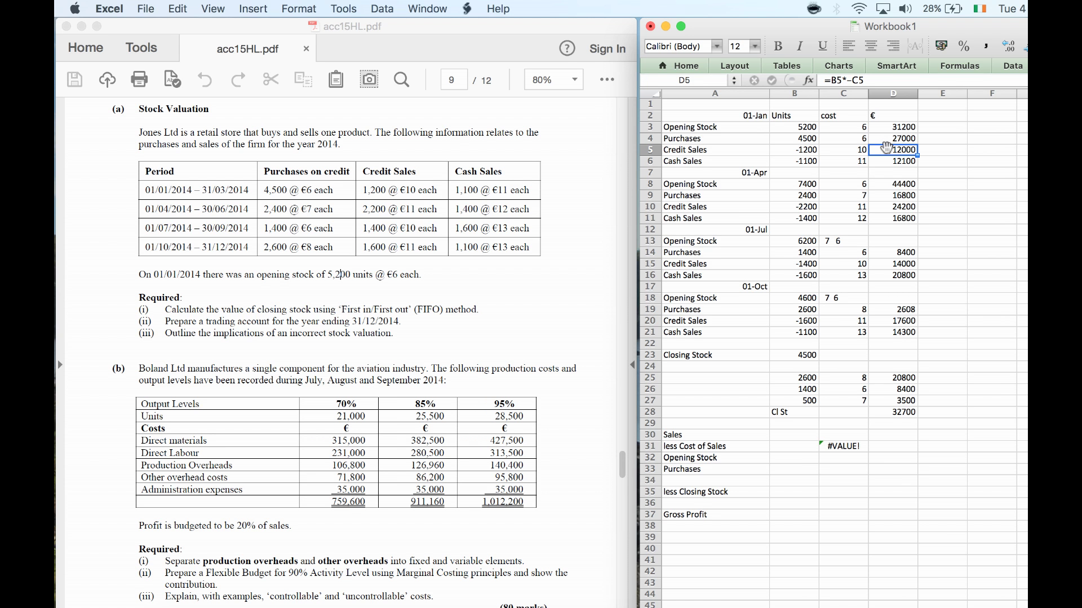
text(+)
key(BackSpace)
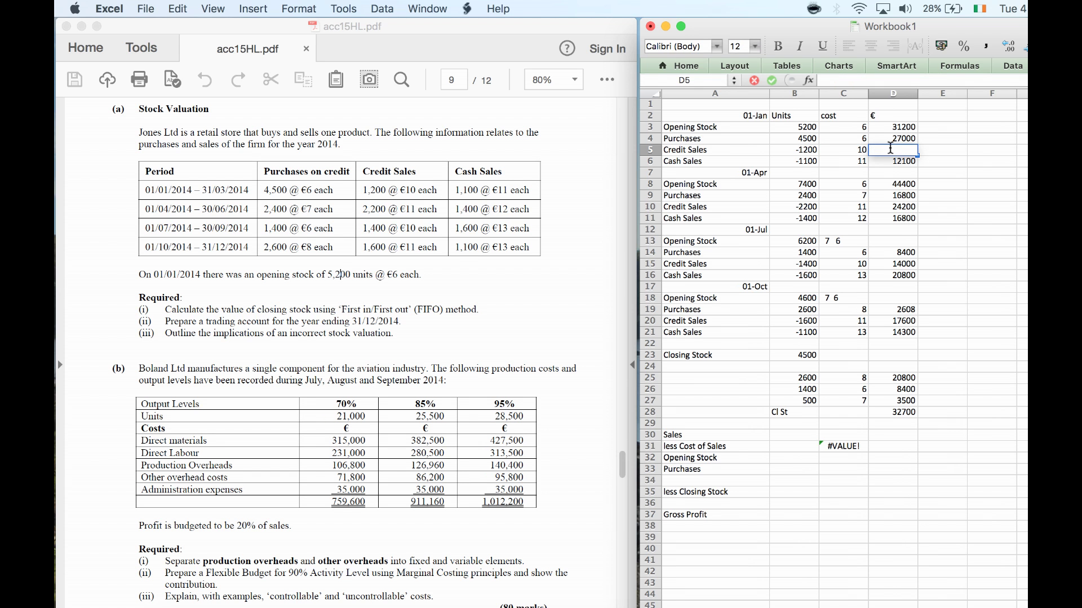
text(=)
key(Left)
key(Left)
text(*-)
key(Left)
key(Return)
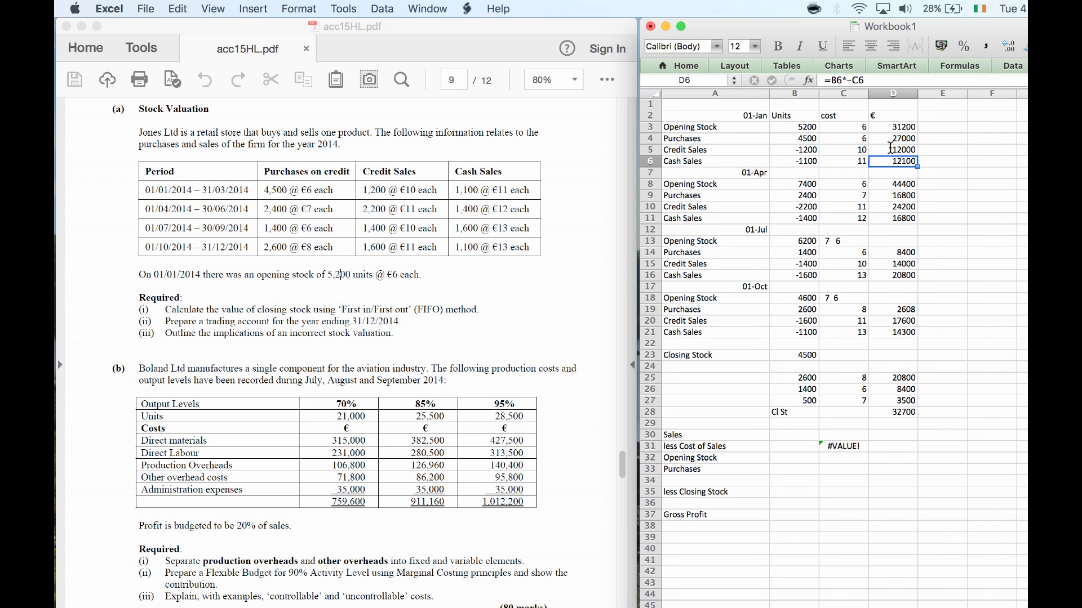
click(890, 148)
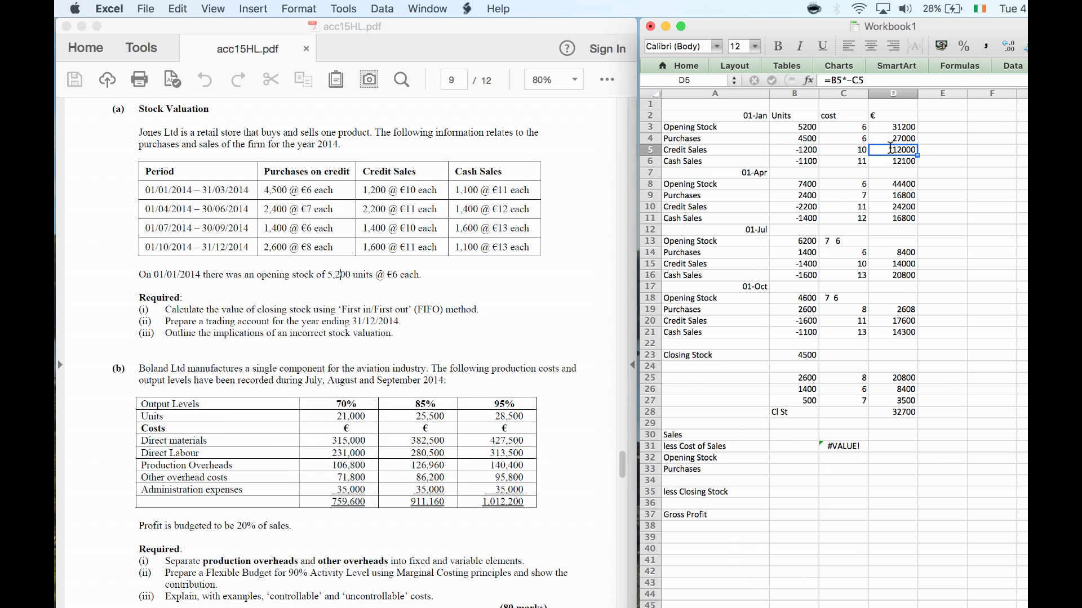
Replace the formula in C31 with the sales addition =D5+C32+D6+D10+D11+D15+D16+D20+D21.
click(842, 446)
text(=)
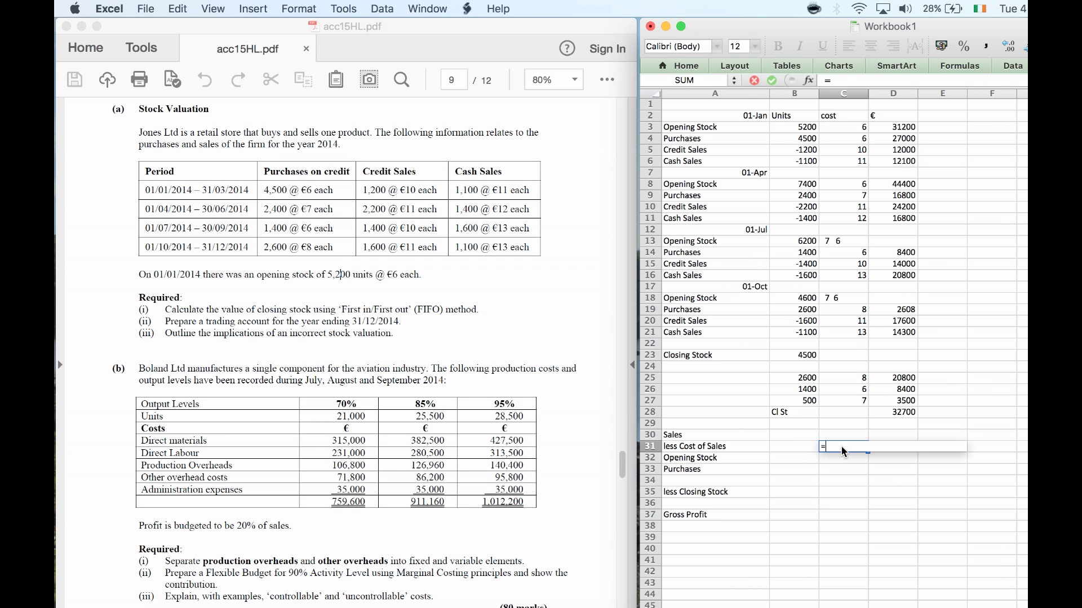
key(Up)
key(Up)
key(Up)
key(Up)
key(Up)
key(Up)
key(Up)
key(Up)
key(Up)
key(Up)
key(Up)
key(Up)
key(Up)
key(Up)
key(Up)
key(Up)
key(Up)
key(Up)
key(Up)
key(Up)
key(Up)
key(Up)
key(Up)
key(Up)
key(Up)
key(Up)
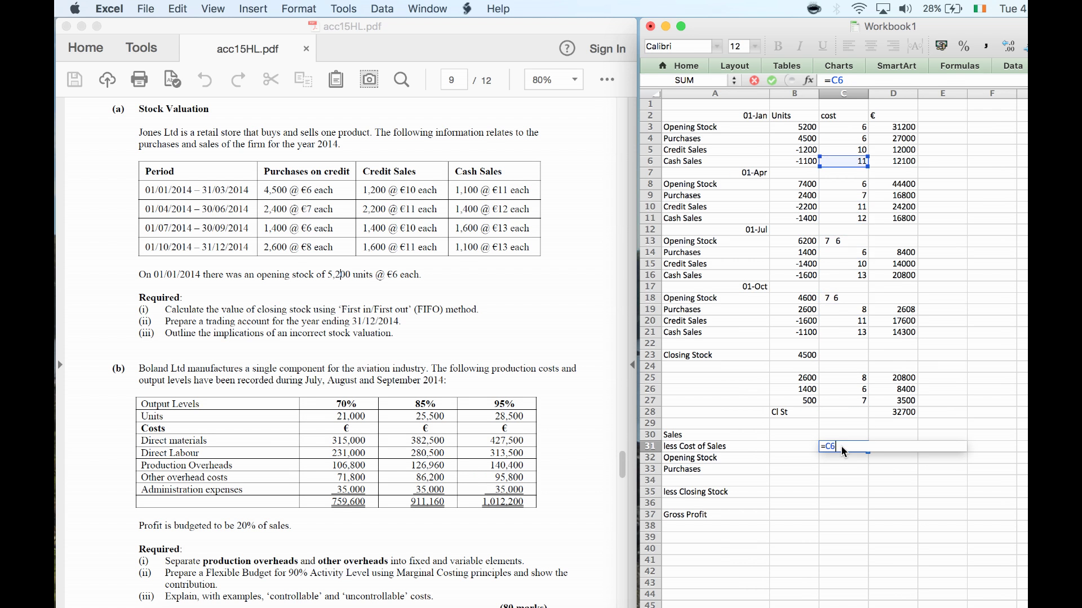
key(Right)
text(+)
key(Down)
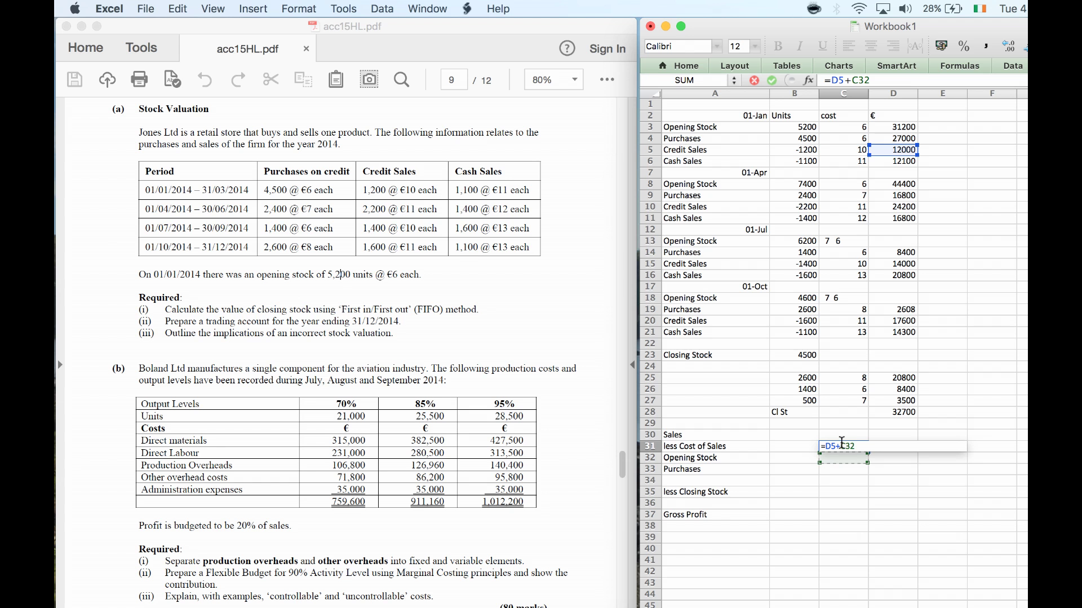
text(+)
click(901, 162)
text(+)
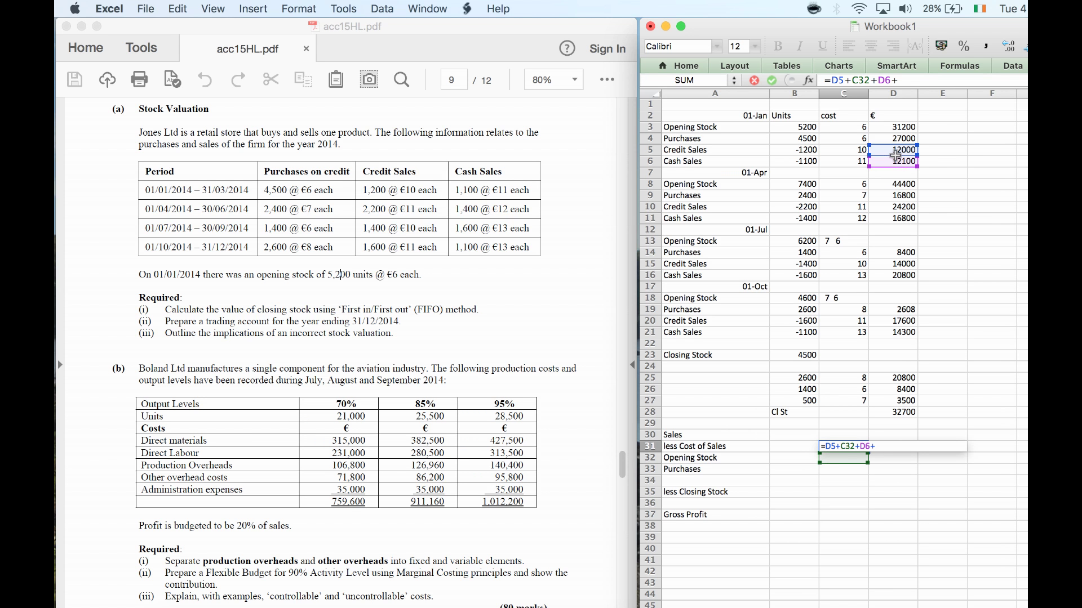
click(899, 207)
text(+)
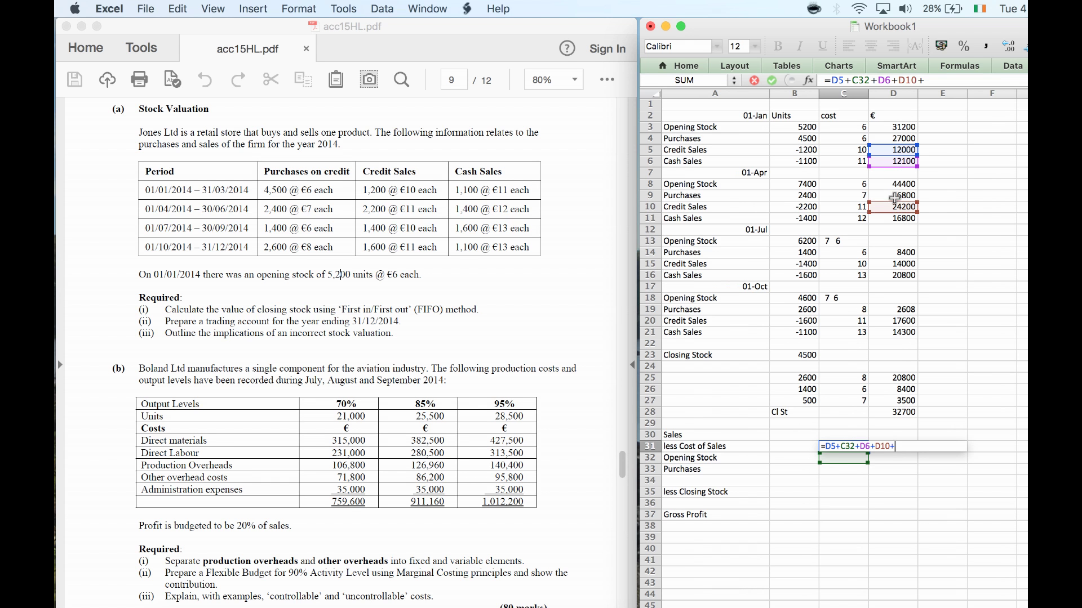
click(899, 219)
text(+)
click(889, 261)
text(+)
click(890, 273)
text(+)
click(890, 319)
text(+)
click(896, 328)
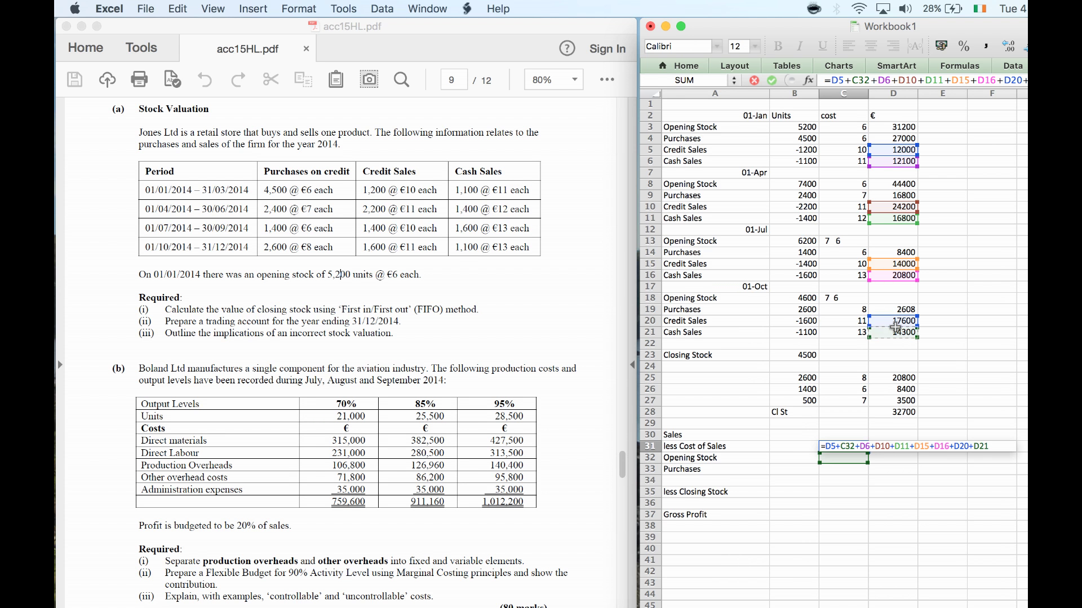
key(Return)
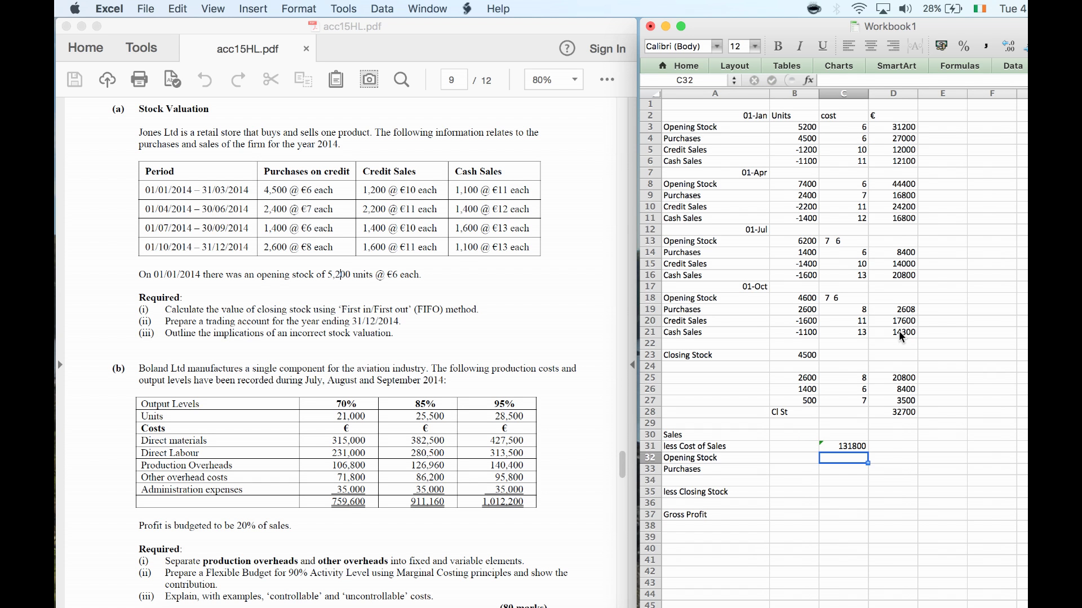
Link the trading account's opening stock in B32 to the January opening stock value with =D3.
key(Left)
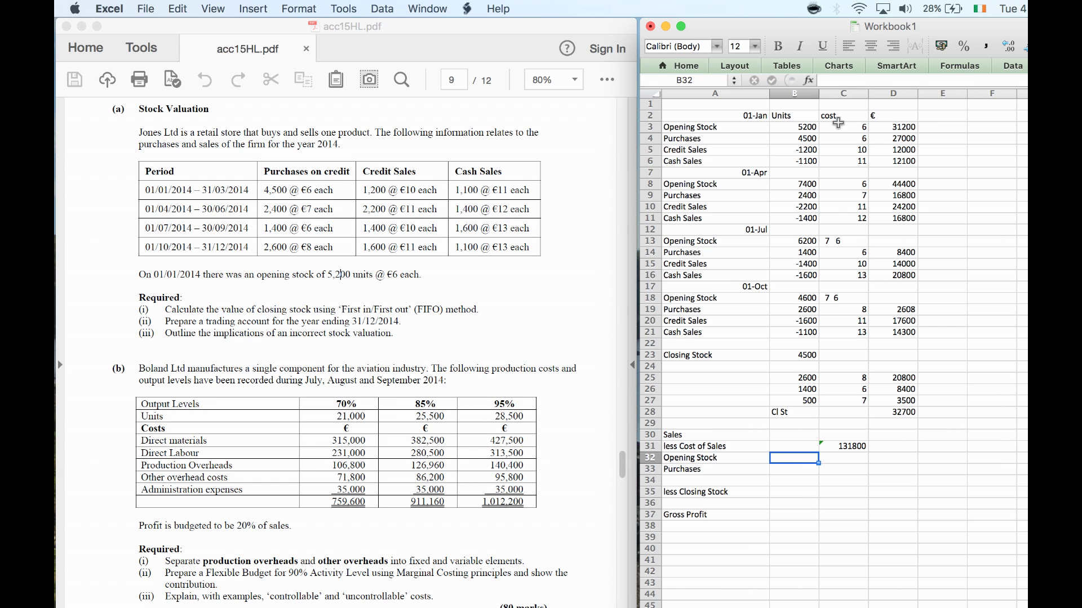
click(896, 123)
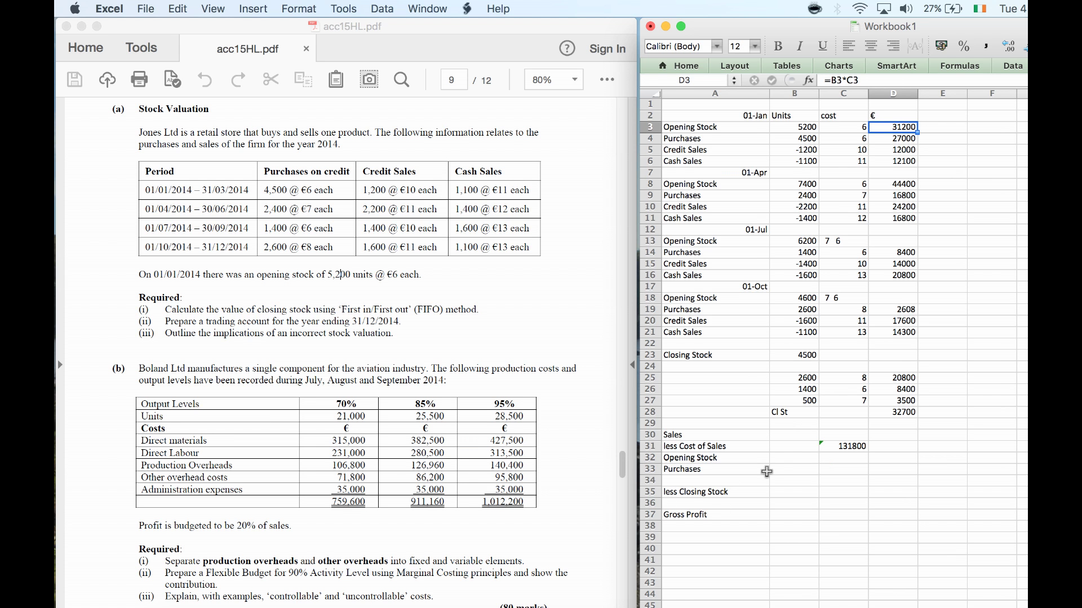
click(791, 453)
text(=)
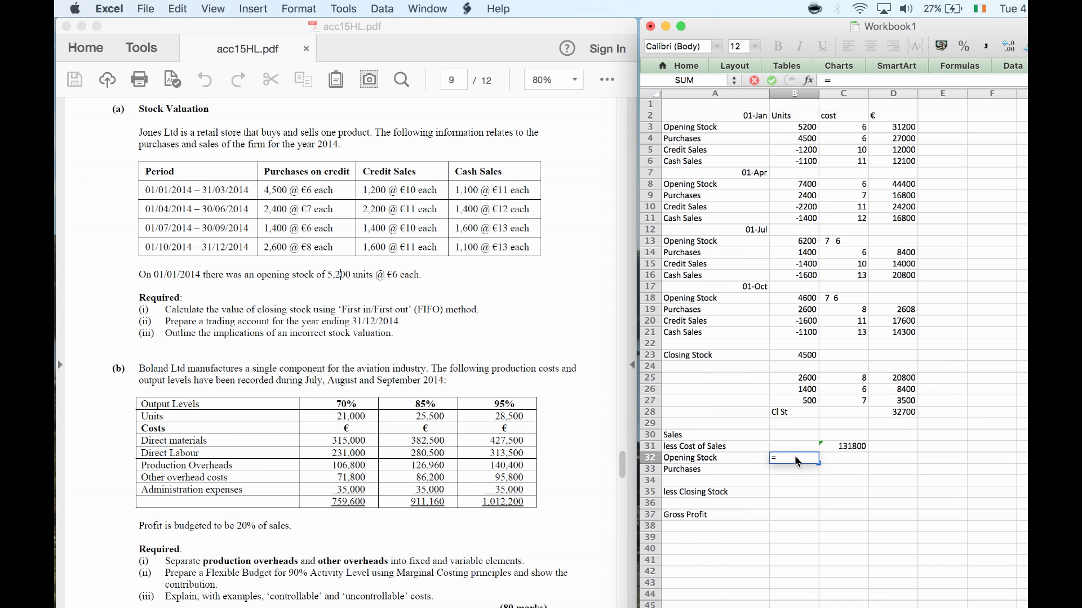
text(d3)
key(Return)
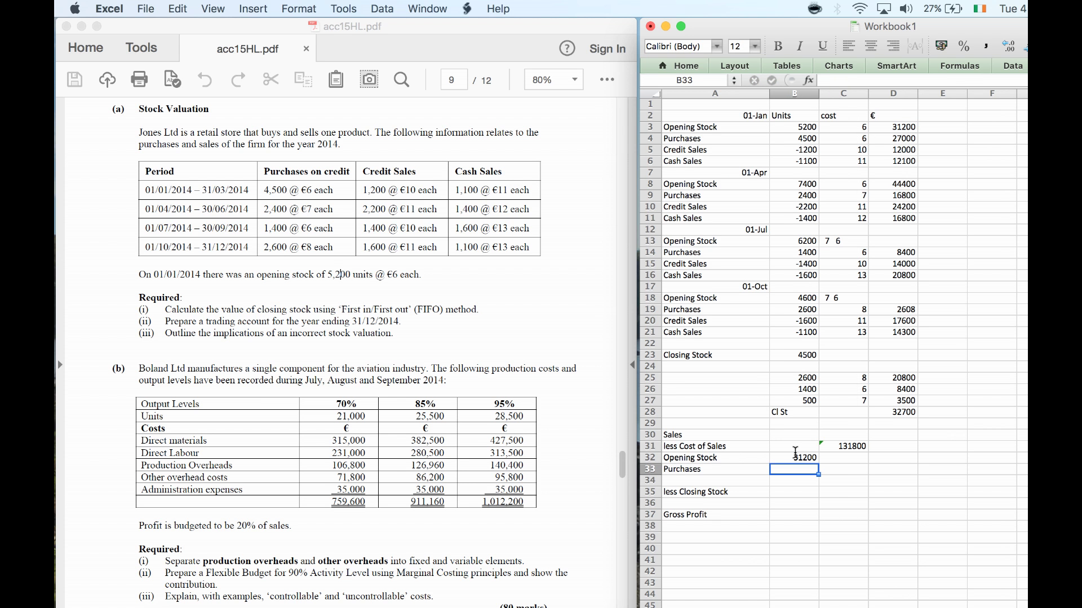
Total the four quarters' purchases values in the trading account's Purchases cell B33 with the formula =D4+D9+D14+D19.
text(=)
key(Right)
key(Right)
key(Right)
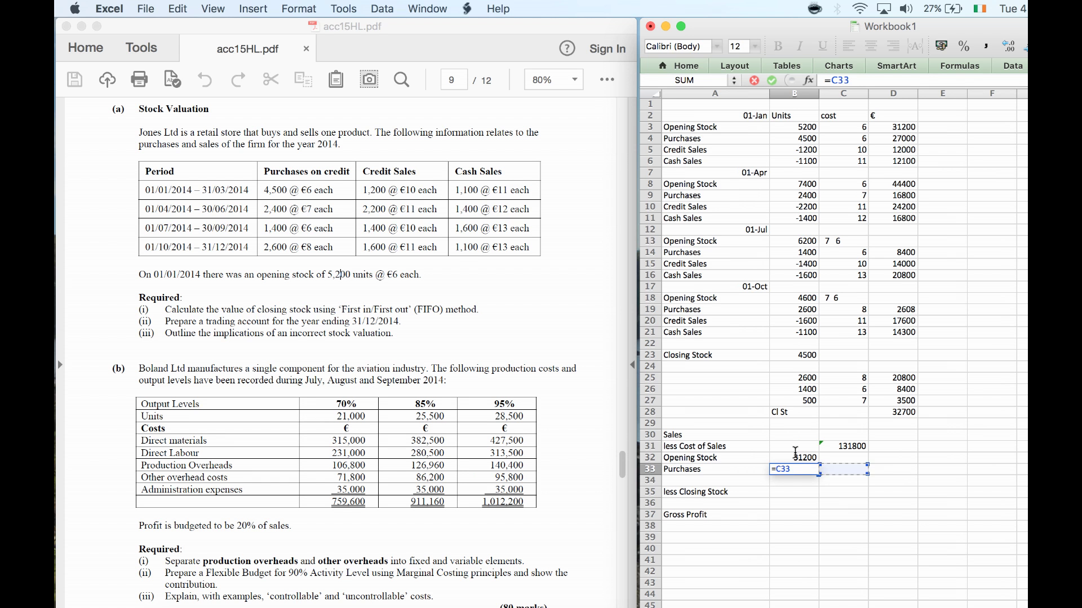
key(Up)
key(Up)
key(Up)
key(Up)
key(Up)
key(Up)
key(Up)
key(Up)
key(Up)
key(Up)
key(Up)
key(Up)
key(Up)
key(Up)
key(Up)
key(Up)
key(Up)
key(Up)
key(Up)
key(Up)
key(Up)
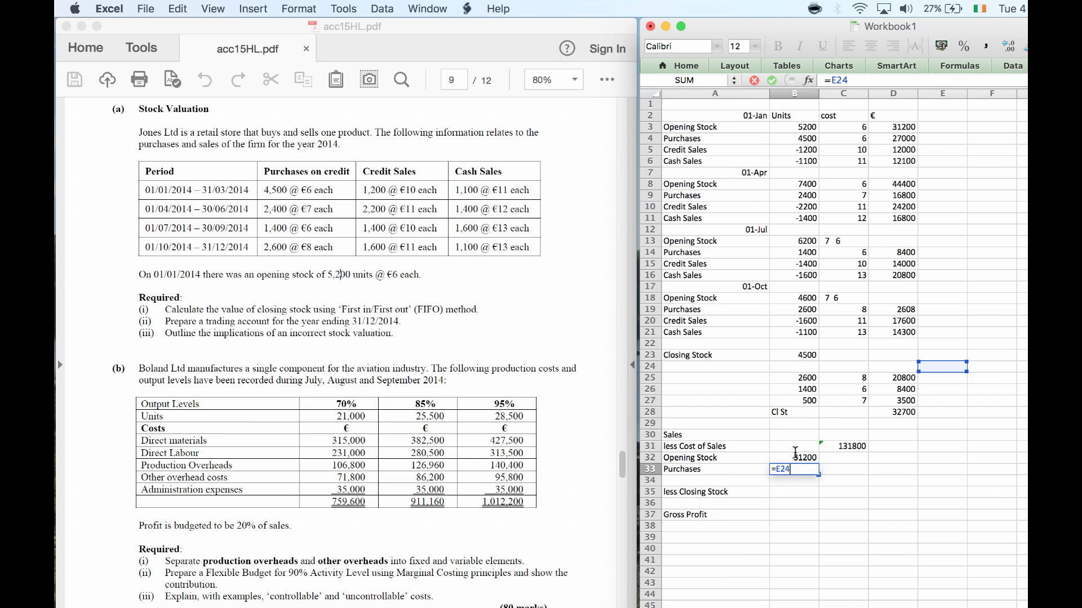
key(Up)
key(Up)
key(Up)
key(Up)
key(Up)
key(Up)
key(Up)
key(Up)
key(Left)
key(Down)
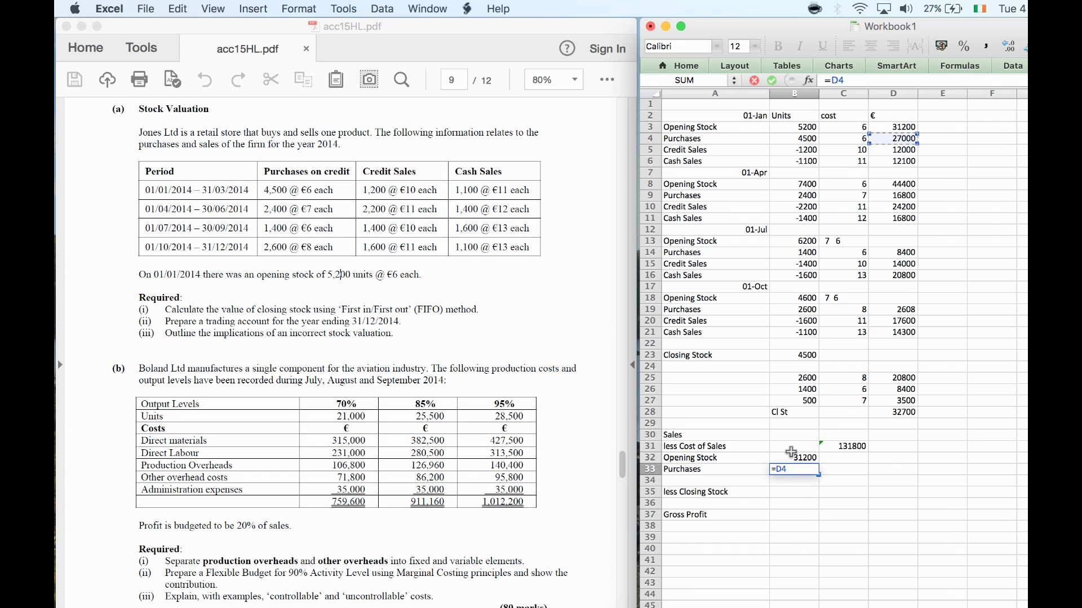
text(+)
click(888, 192)
text(+)
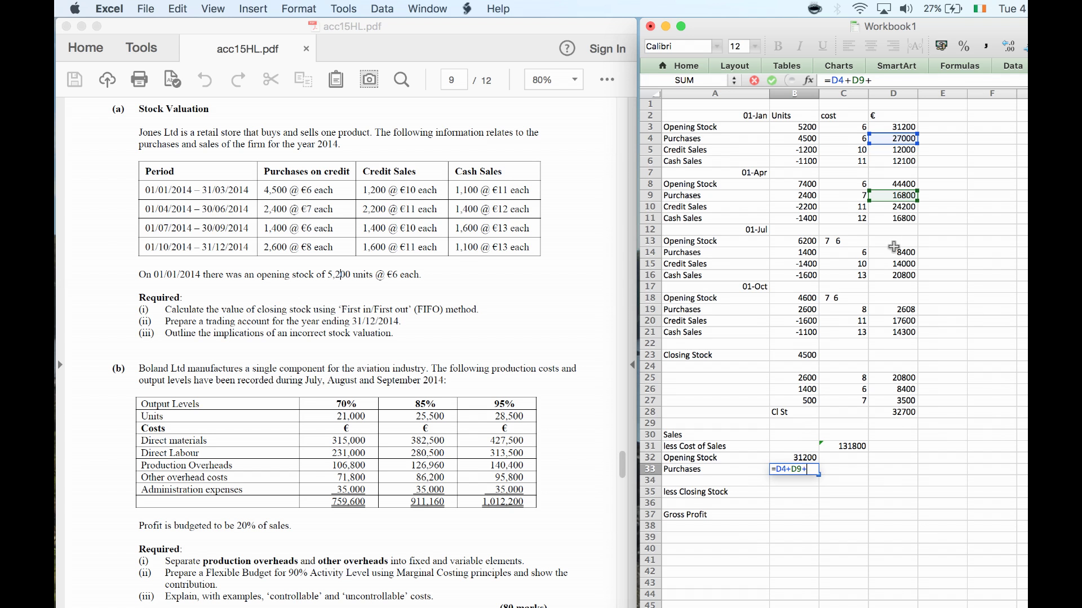
click(892, 248)
text(+)
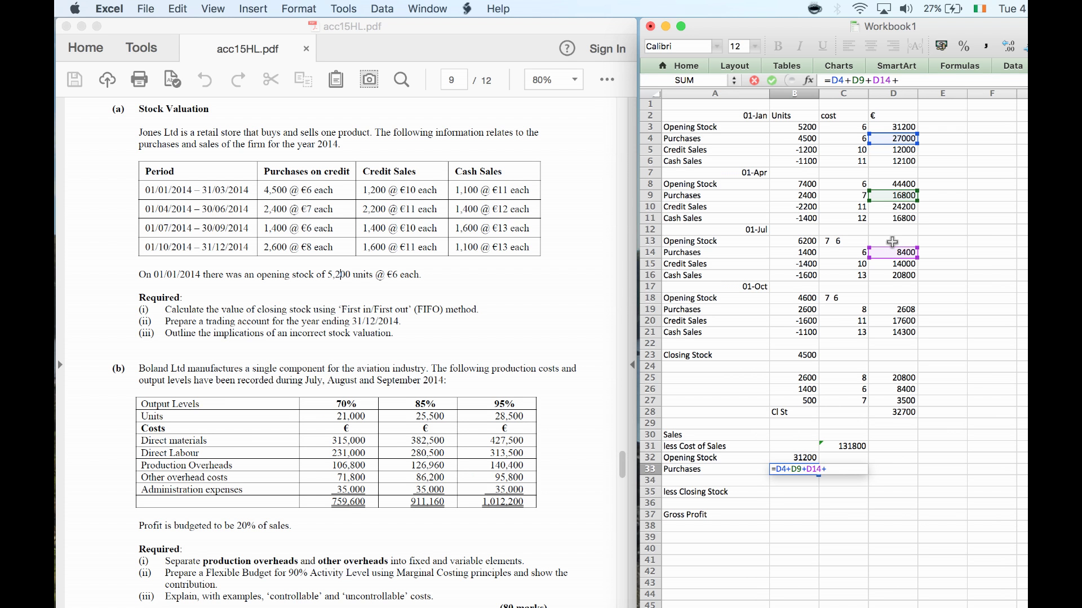
click(894, 305)
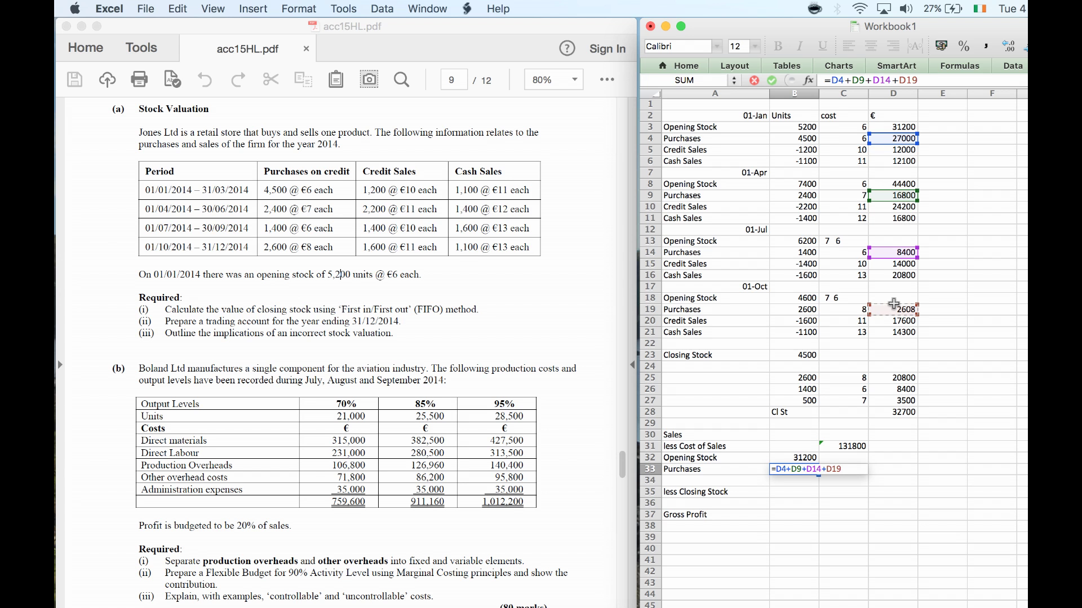
text(+)
key(BackSpace)
key(BackSpace)
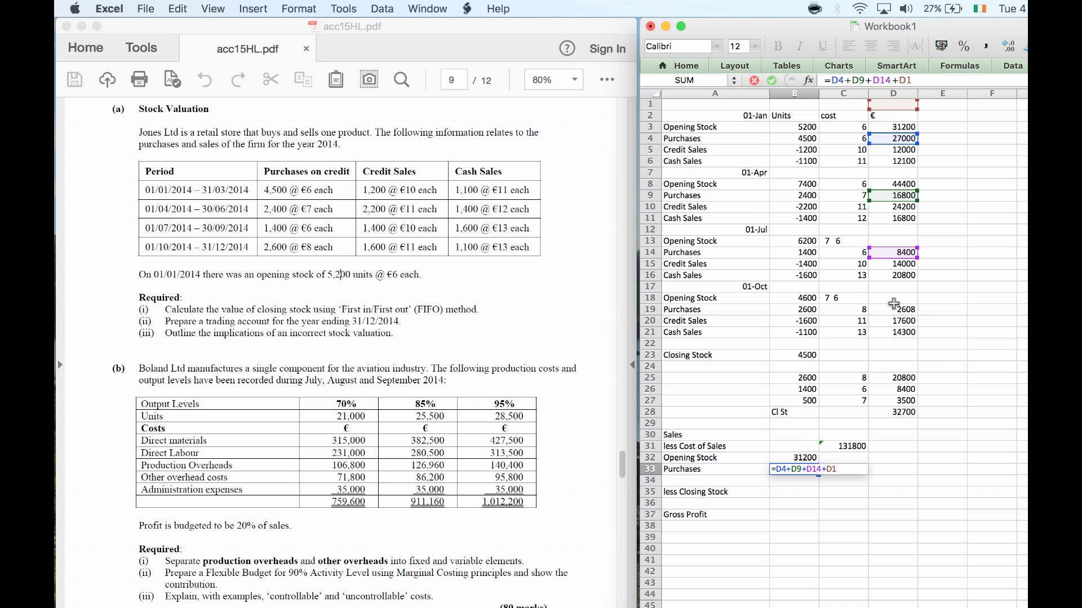
text(9)
key(Return)
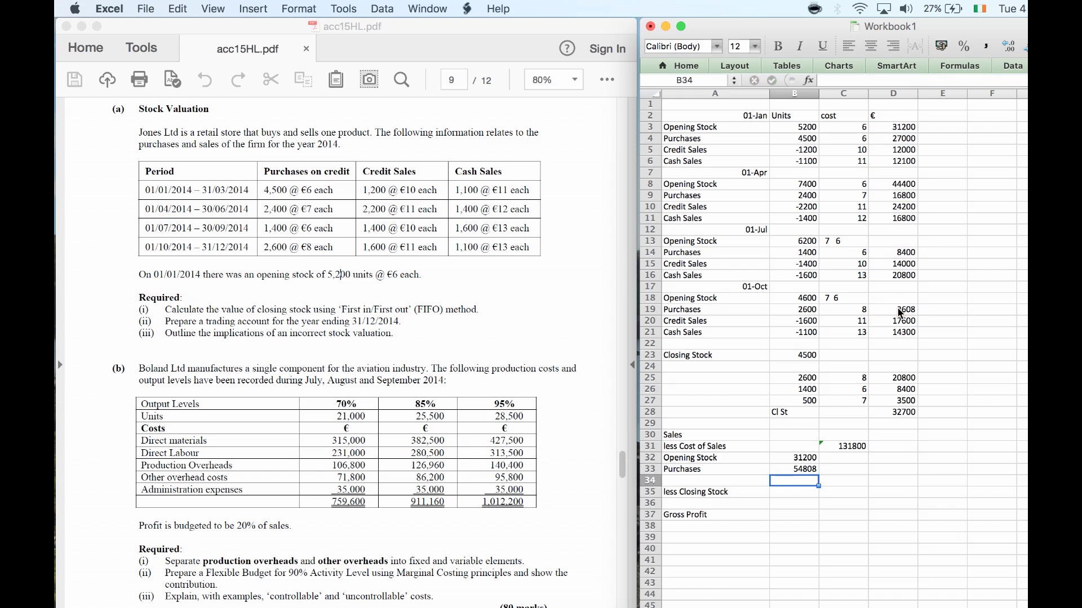
Link the trading account's closing stock in B35 to the calculated closing stock value with =D28.
key(Down)
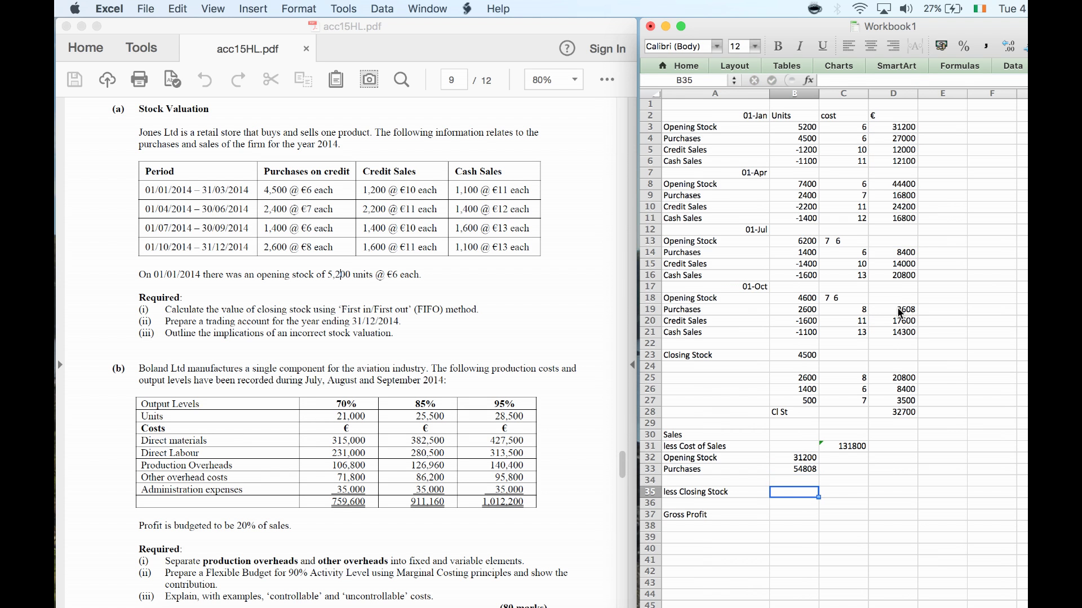
text(=)
key(Right)
key(Right)
key(Up)
key(Up)
key(Up)
key(Up)
key(Up)
key(Up)
key(Up)
key(Return)
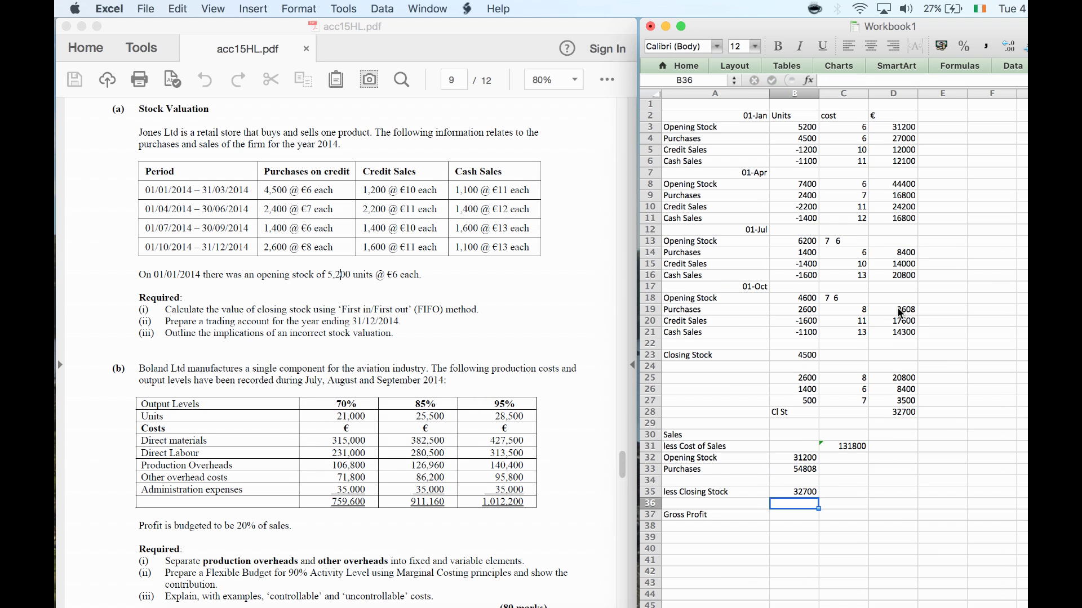
Add opening stock and purchases in B34 with the formula =B32+B33.
key(Up)
key(Up)
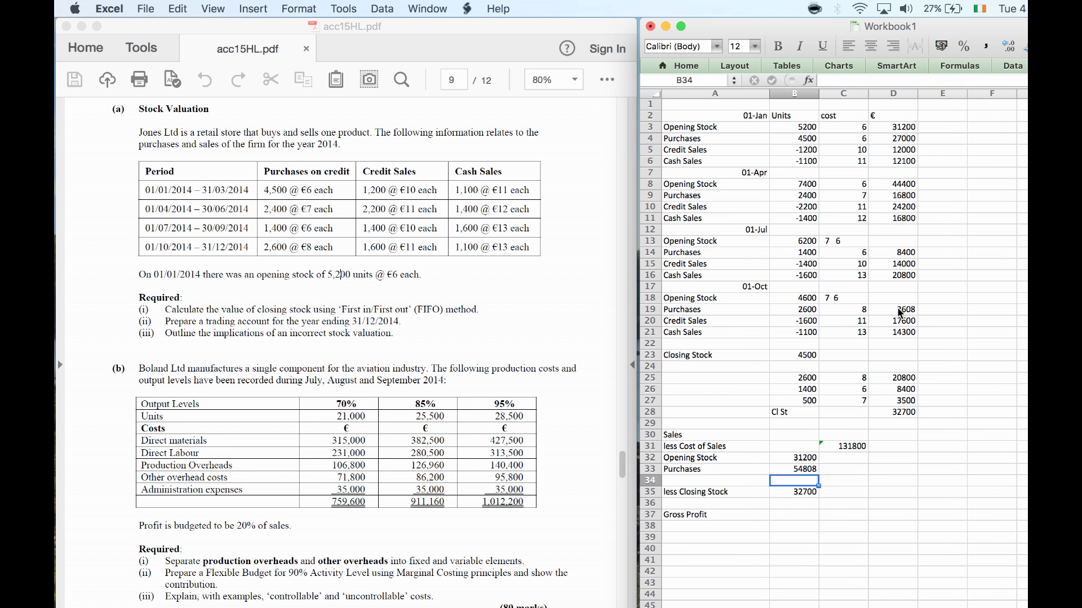
text(=)
key(Up)
key(Up)
text(+)
key(Up)
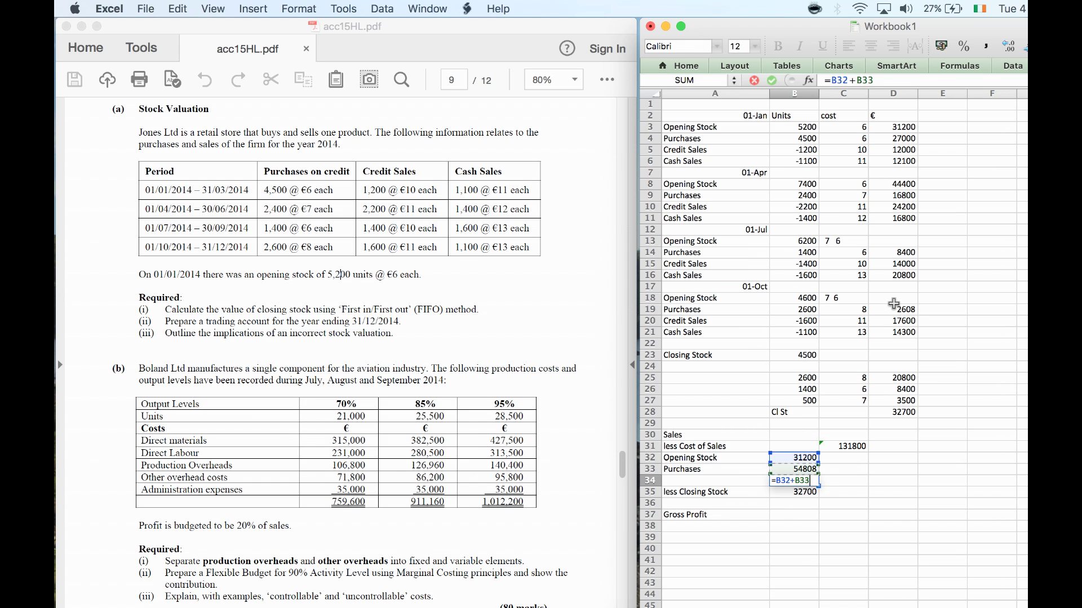
key(Return)
Calculate the cost of sales in C35 by deducting closing stock with the formula =B34-B35.
key(Down)
key(Right)
key(Up)
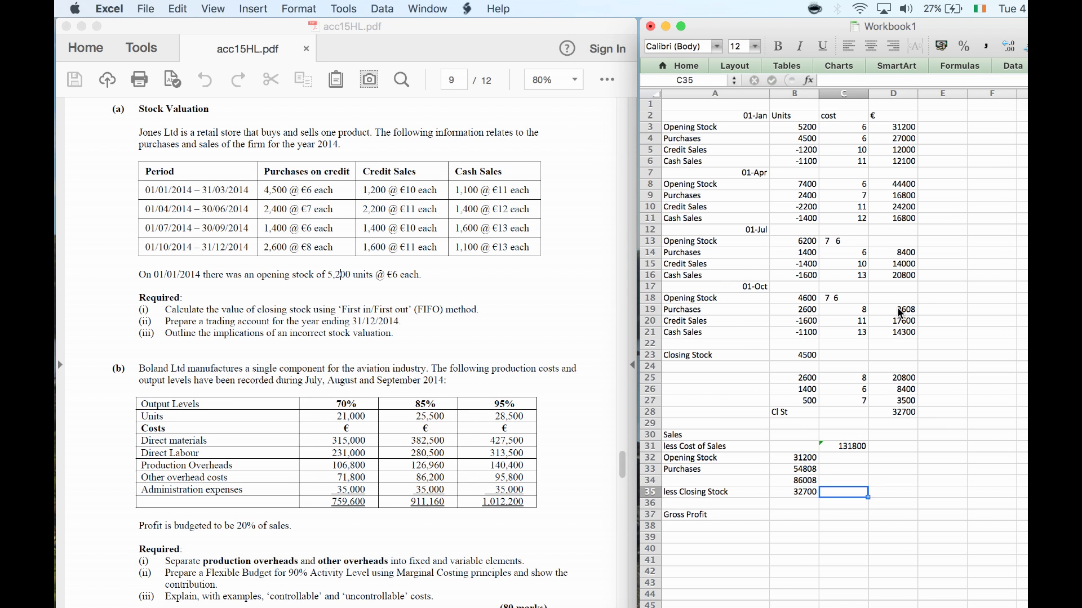
text(=)
key(Left)
key(Up)
text(-)
key(Down)
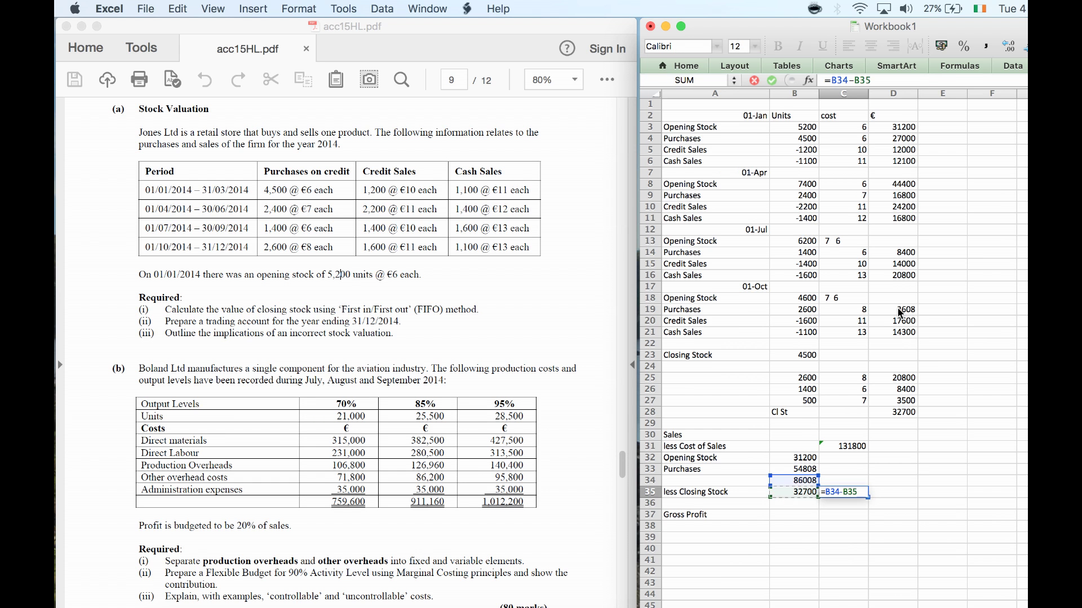
key(Return)
Calculate the gross profit in C37 by subtracting the cost of sales from sales with =C31-C35.
key(Down)
text(=)
key(Up)
key(Up)
key(Up)
key(Up)
key(Up)
key(Up)
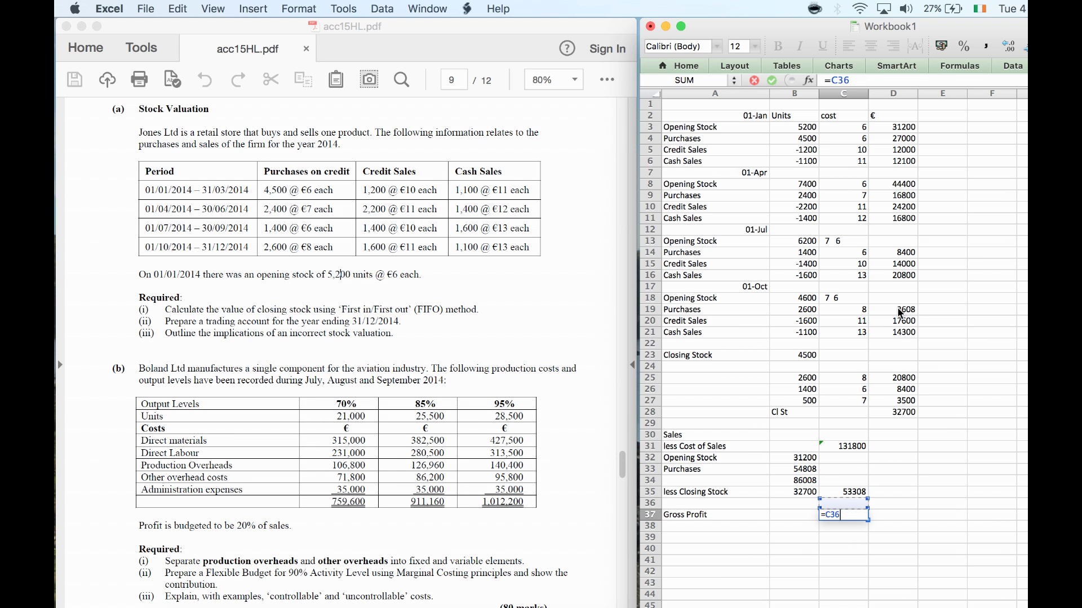
text(-)
key(Up)
key(Up)
key(Return)
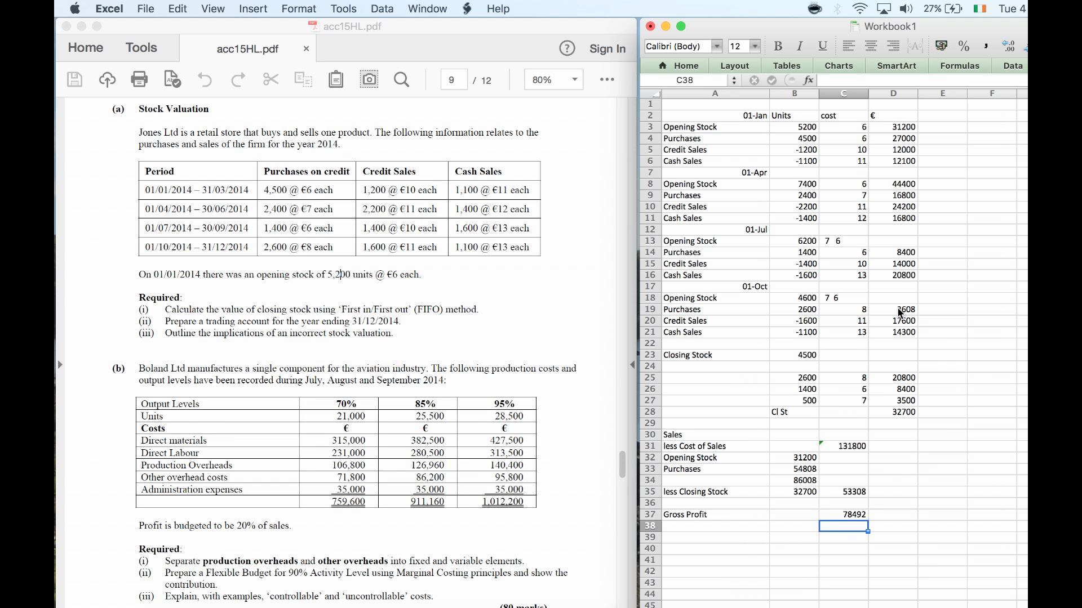